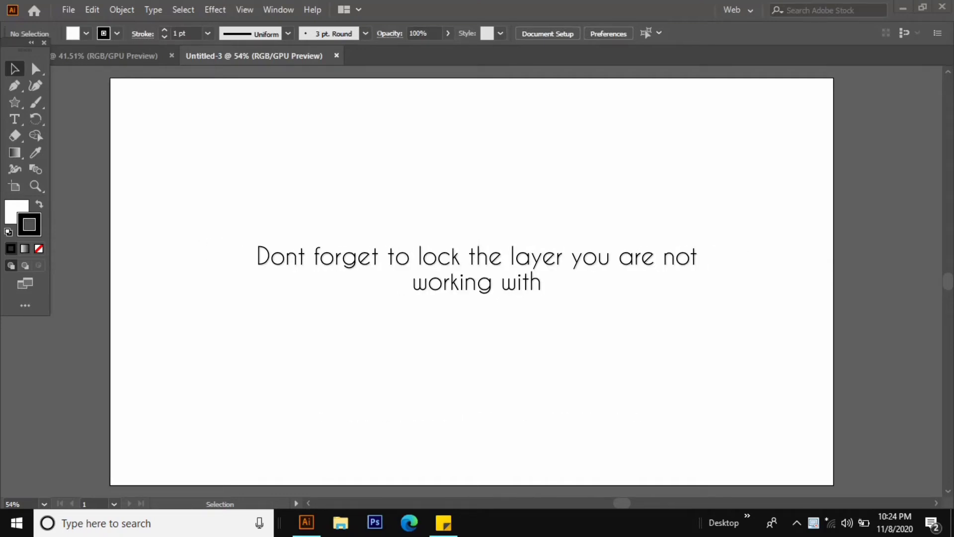
Draw a rectangle covering the whole artboard.
key(g)
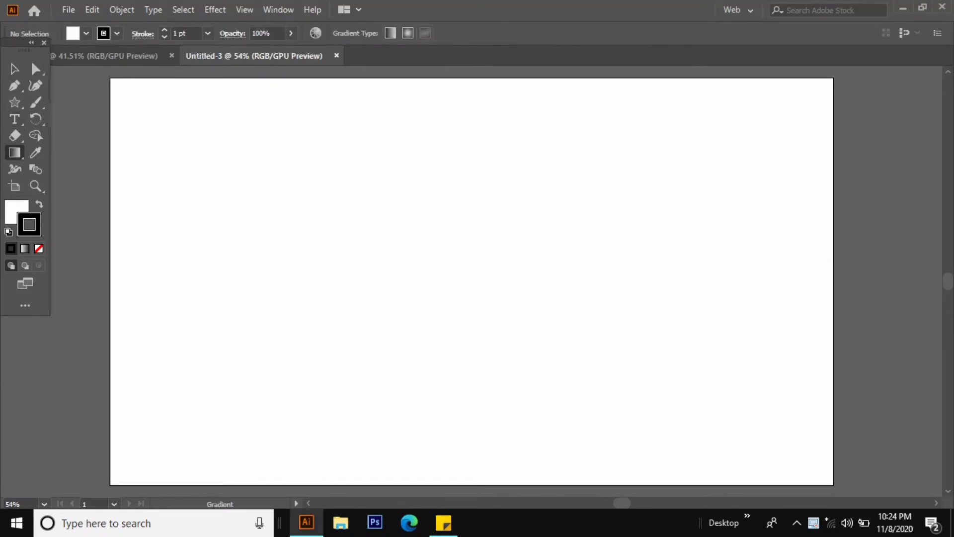
click(278, 10)
click(338, 347)
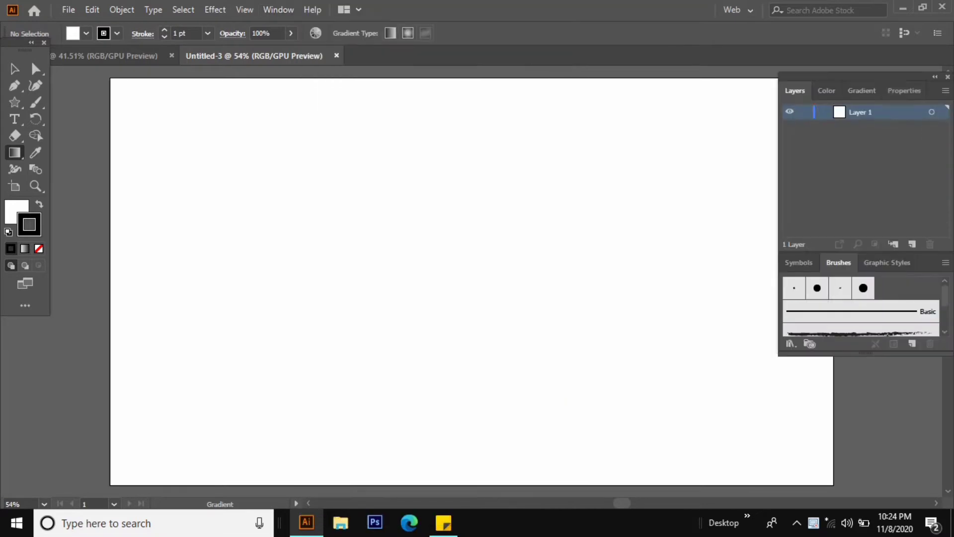
key(m)
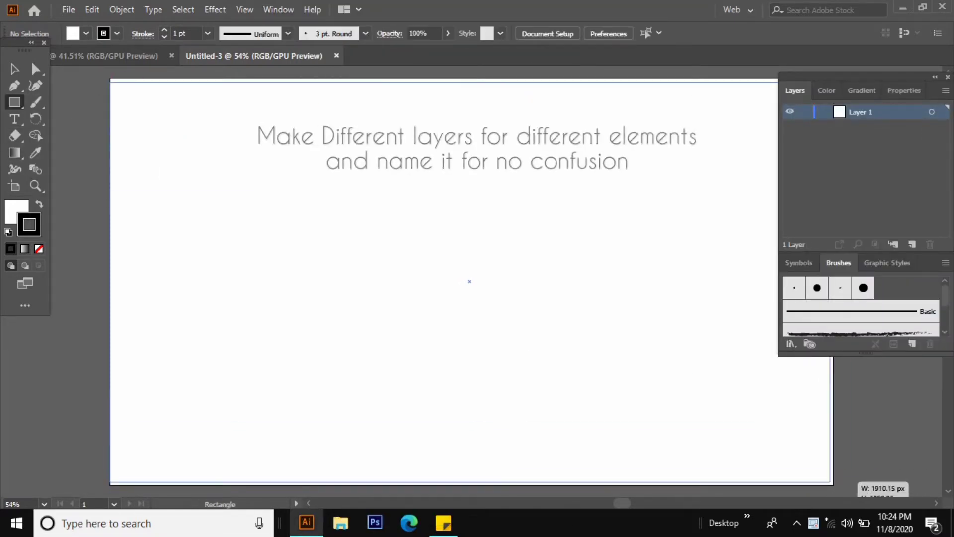
key(shift+Tab)
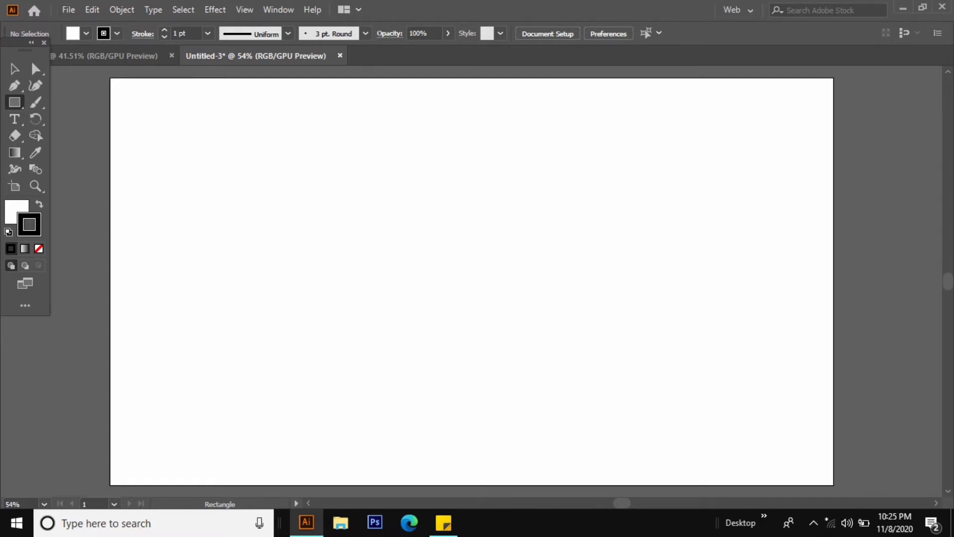
drag(110, 77, 834, 485)
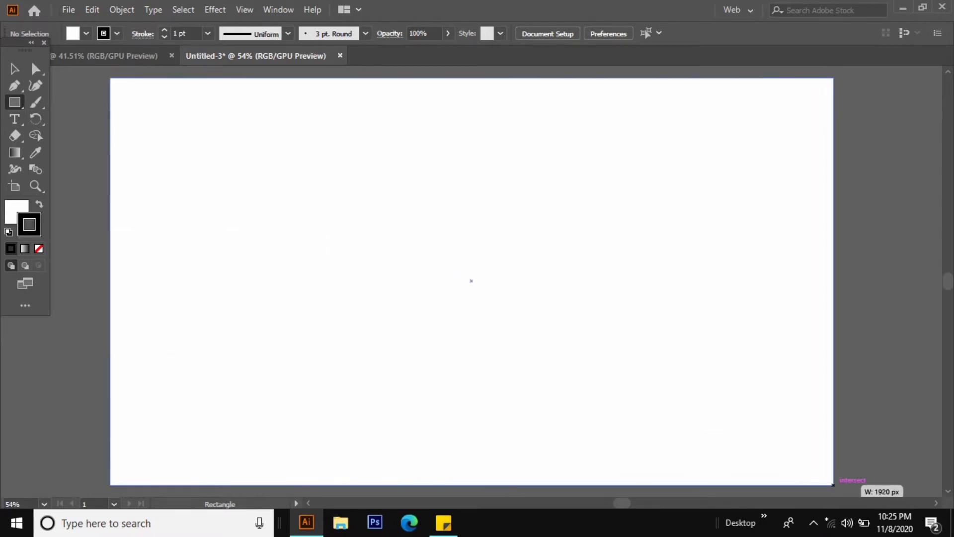
Fill the background rectangle with navy #060020.
click(92, 10)
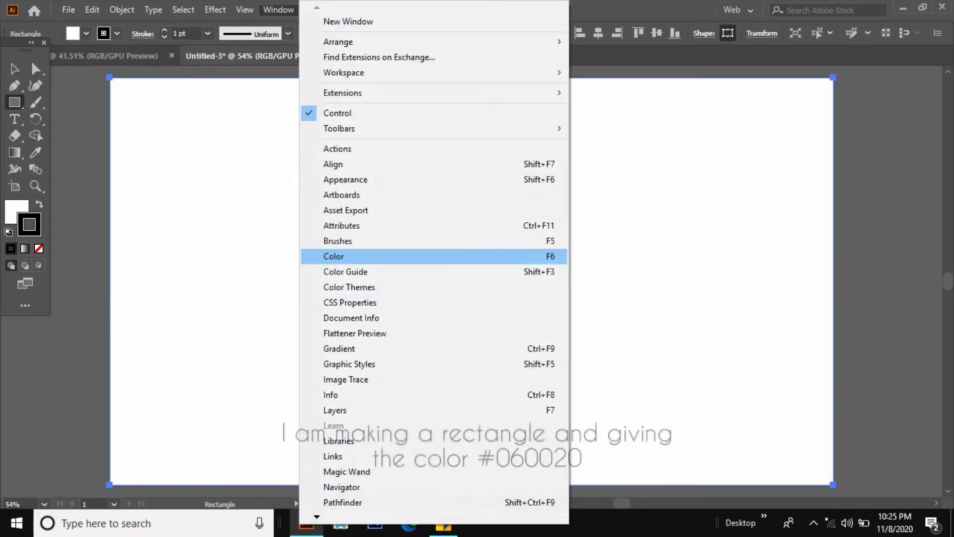
click(334, 256)
text(06)
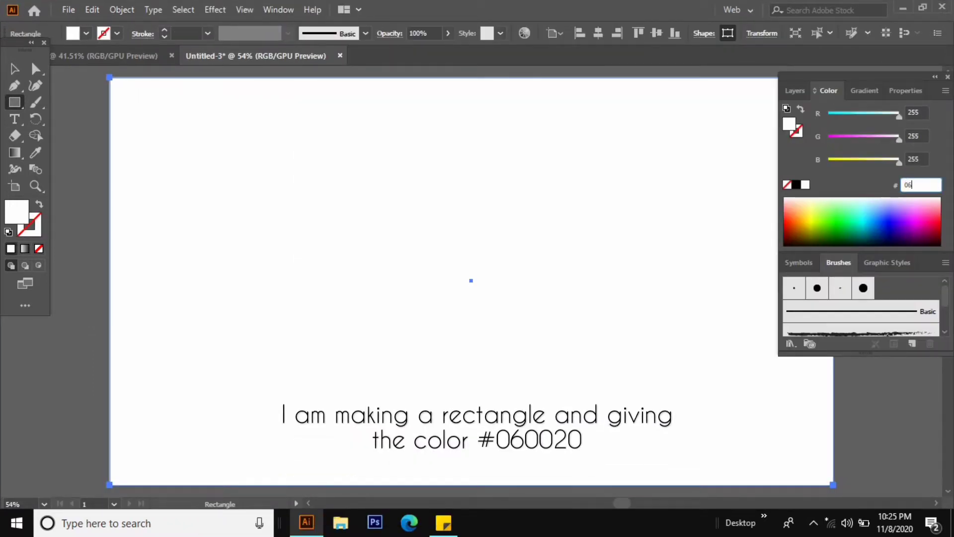
text(0020)
key(Return)
Lock Layer 1 and add a new Globe layer above it.
click(795, 90)
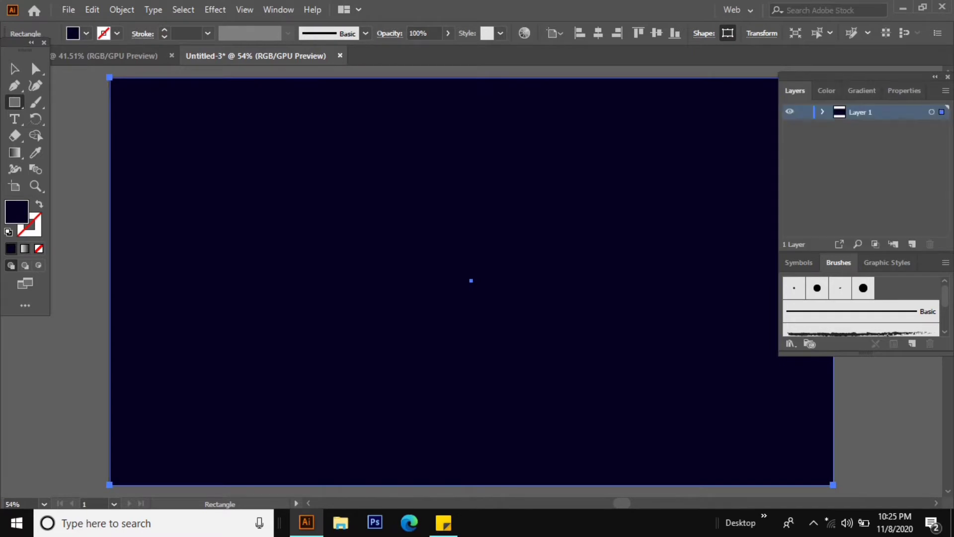
key(ctrl+shift+a)
click(912, 244)
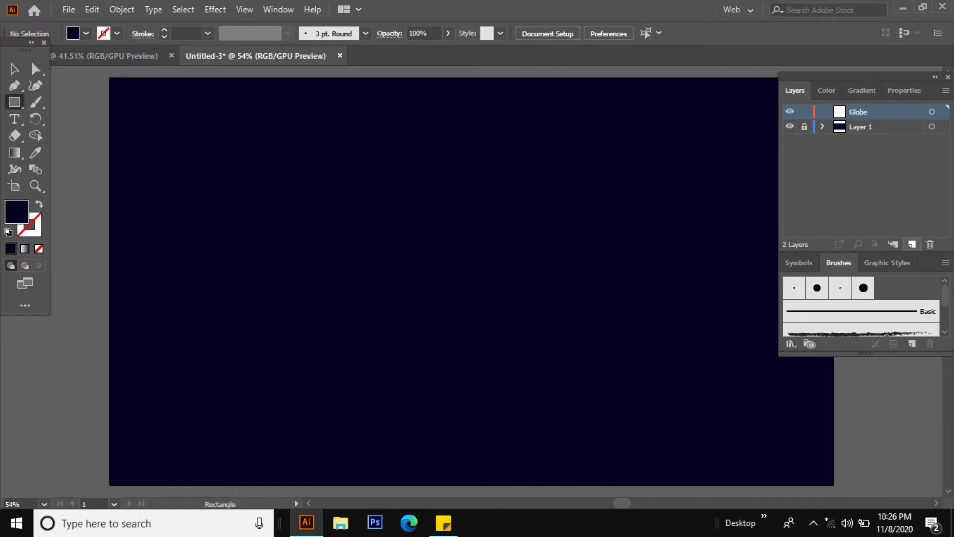
Draw a large hollow circle with a white outline for the globe.
drag(15, 102, 79, 117)
drag(355, 138, 650, 435)
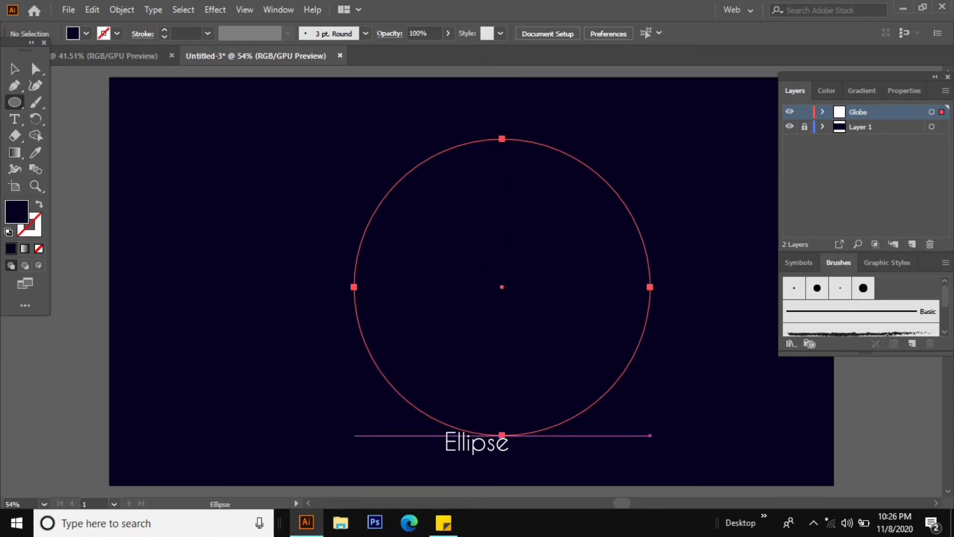
key(v)
drag(394, 195, 369, 184)
key(shift+x)
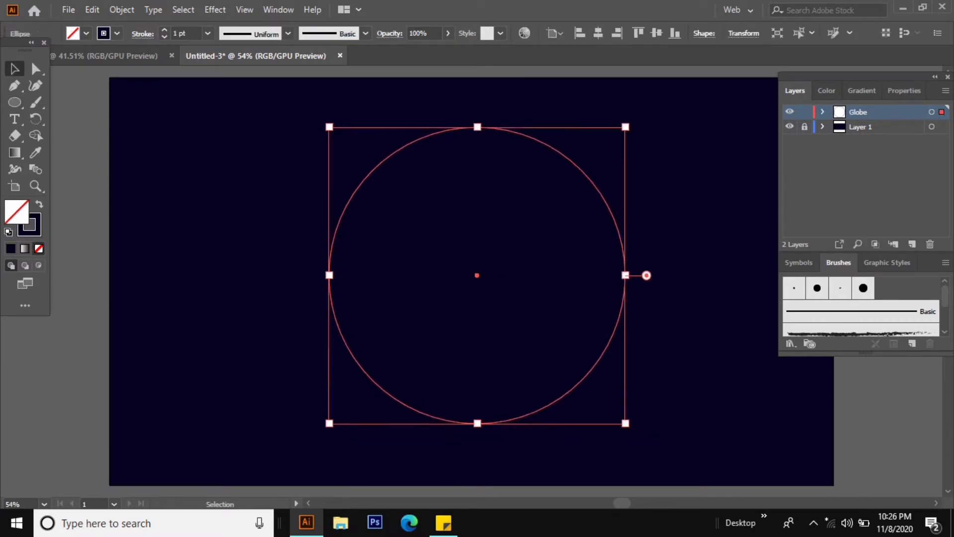
click(805, 184)
key(ctrl+shift+a)
Name the circle base and stack in-place copies named effect, inner glow and outerglow.
click(795, 91)
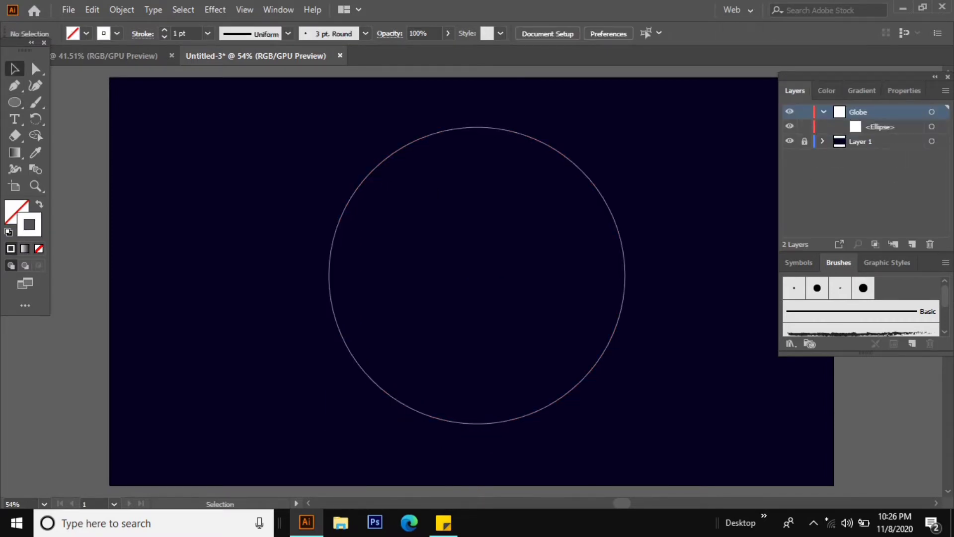
double_click(883, 126)
text(base)
key(Return)
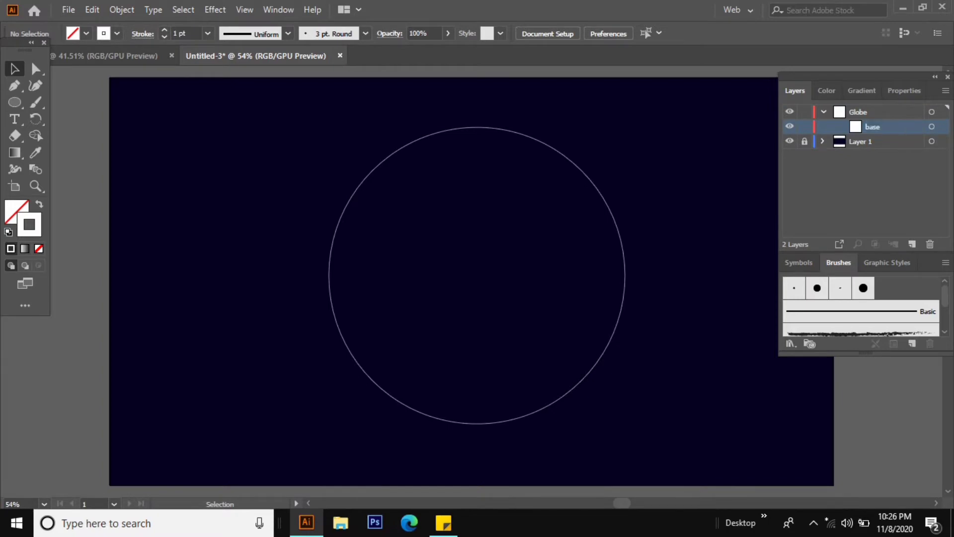
key(ctrl+a)
key(ctrl+f)
key(alt+e)
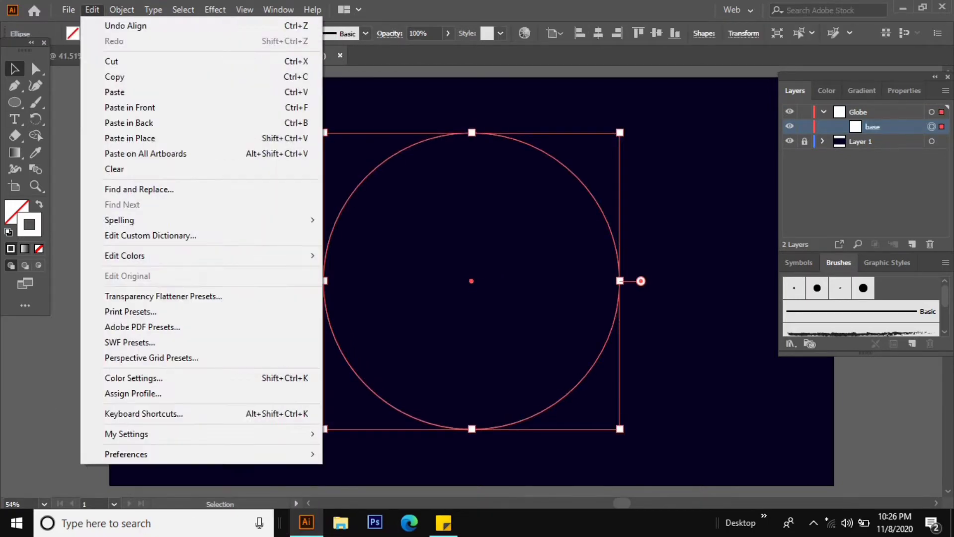
key(ctrl+f)
key(ctrl+f)
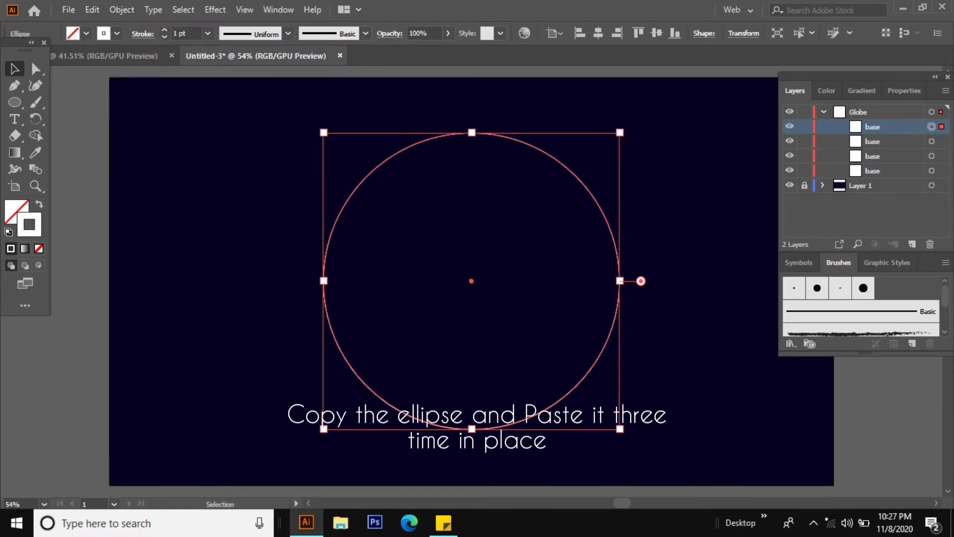
double_click(873, 155)
key(Tab)
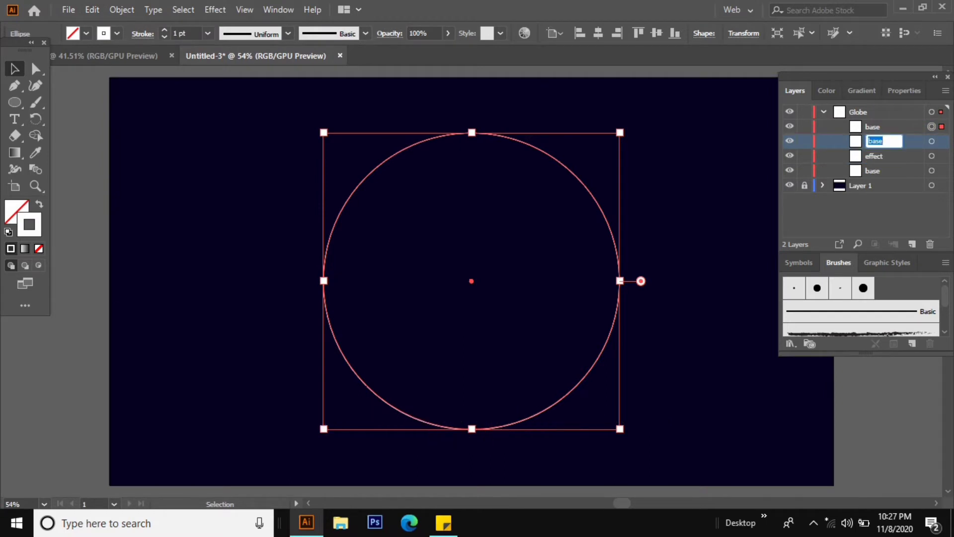
text(inner glow)
key(Tab)
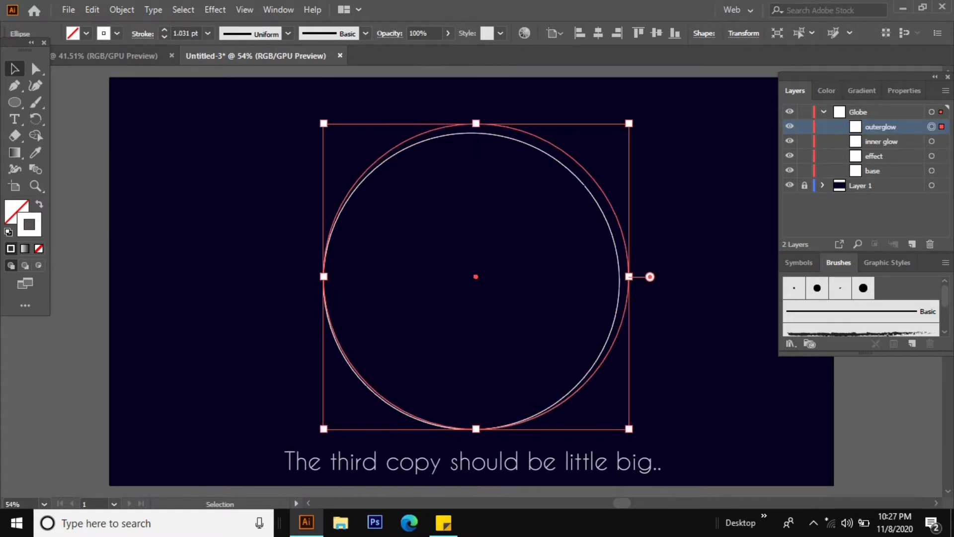
Enlarge the outerglow circle slightly and lock the inner glow circle.
drag(620, 132, 624, 128)
click(656, 149)
click(619, 271)
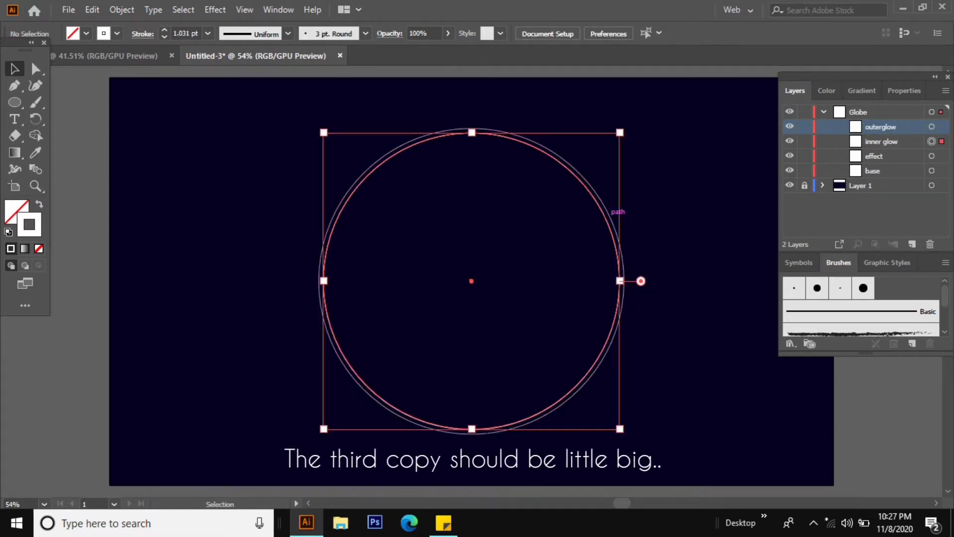
key(ctrl+2)
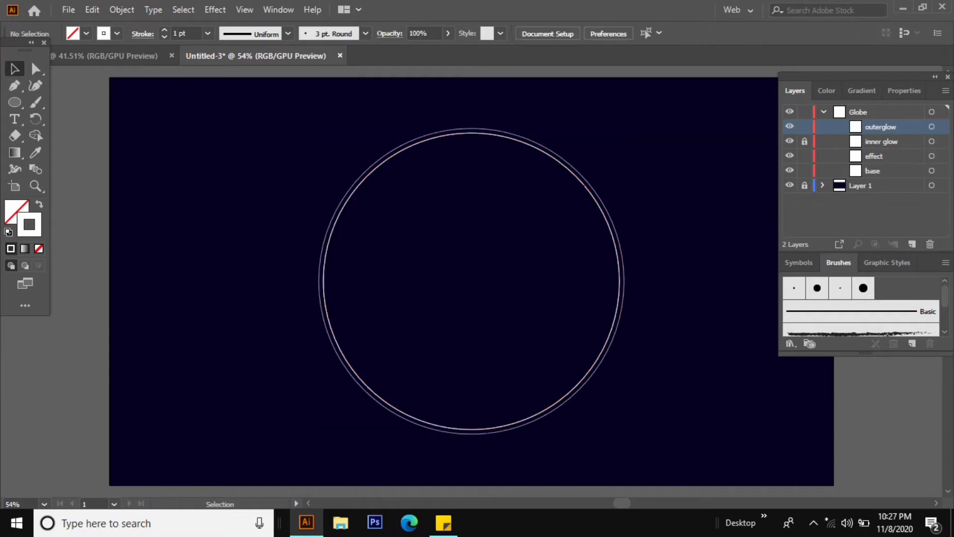
Duplicate the effect circle to the left and enlarge the copy.
click(875, 156)
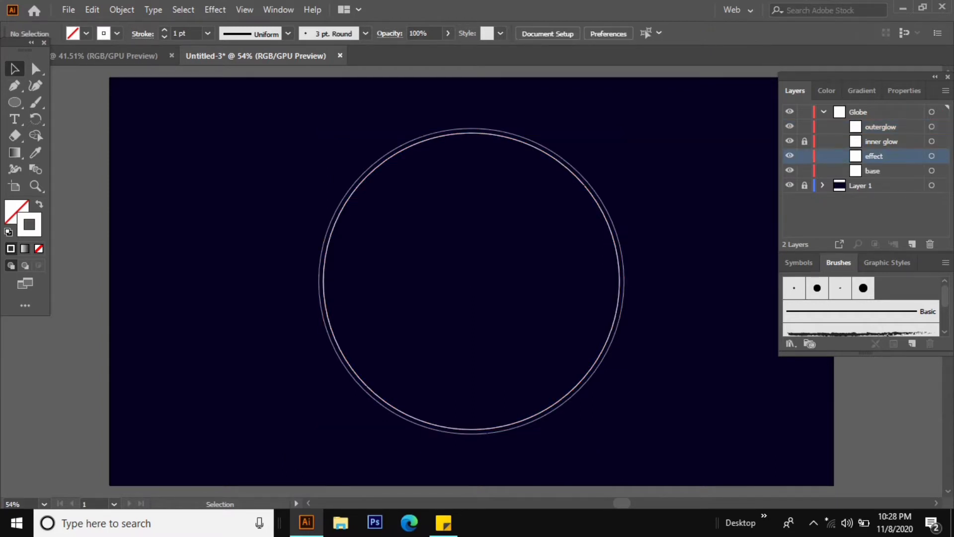
click(932, 156)
drag(580, 383, 522, 383)
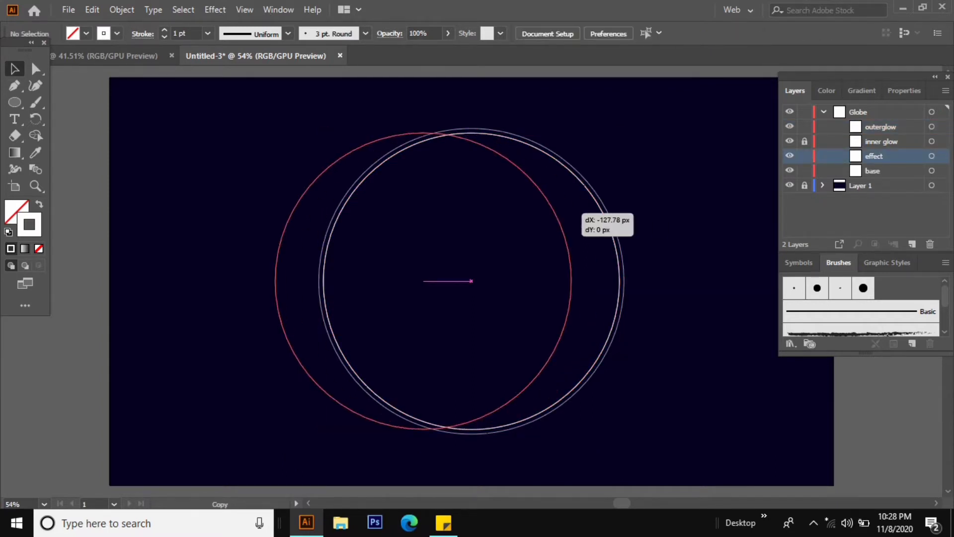
mouse_move(563, 429)
mouse_down()
mouse_move(624, 490)
mouse_move(525, 407)
mouse_up()
drag(490, 438, 485, 444)
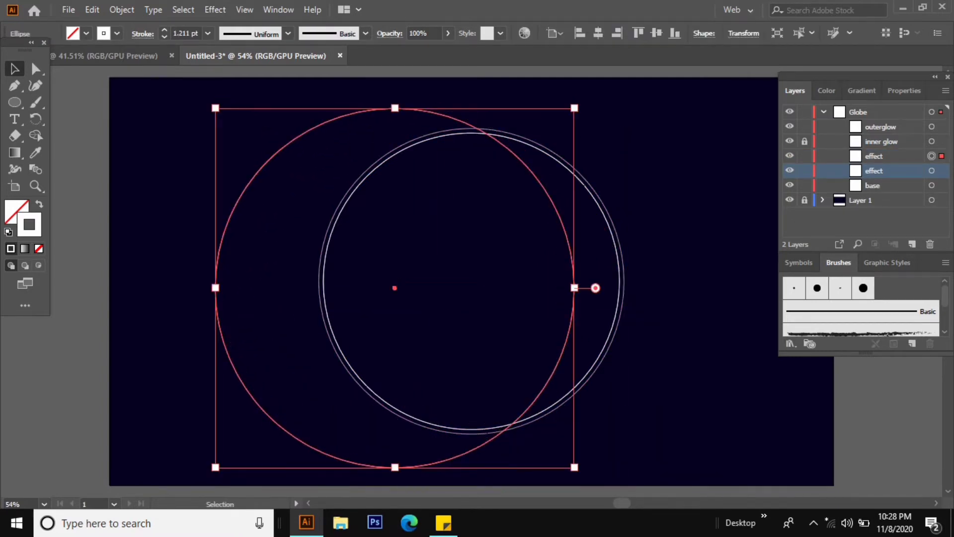
click(485, 444)
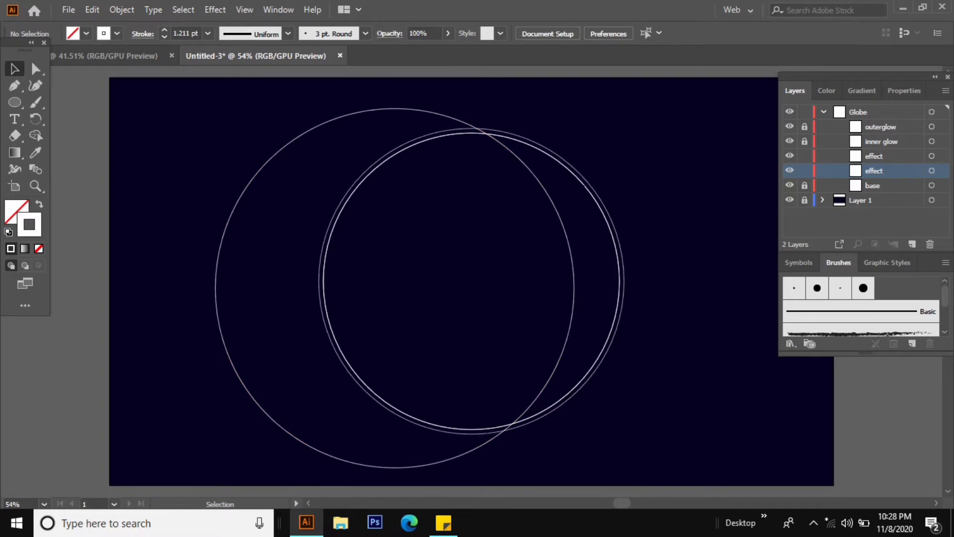
Remove the outer crescent with Shape Builder, leaving a crescent arc inside the globe.
key(ctrl+a)
key(shift+m)
alt+click(268, 288)
key(ctrl+shift+a)
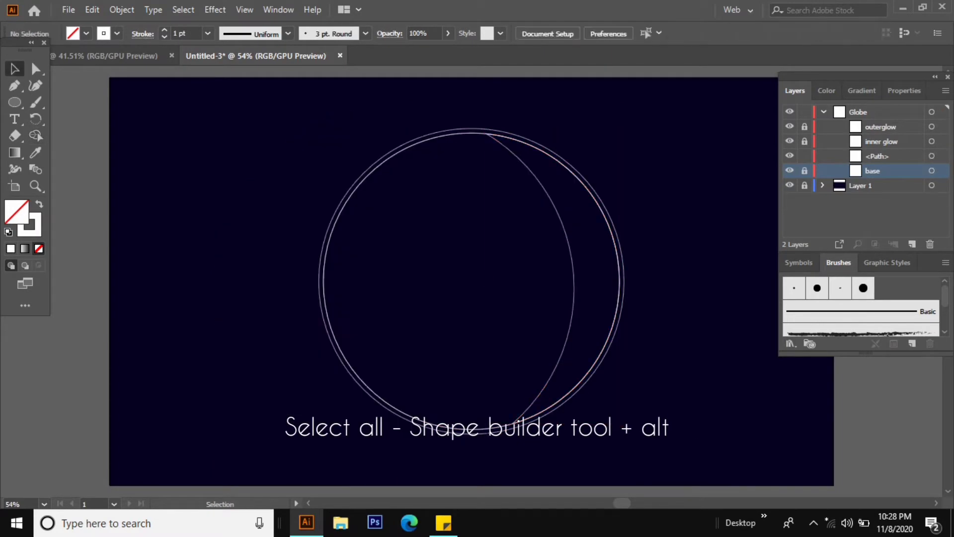
Rename the crescent path effect, hide it, and add a new Layer 3.
double_click(877, 156)
text(effect)
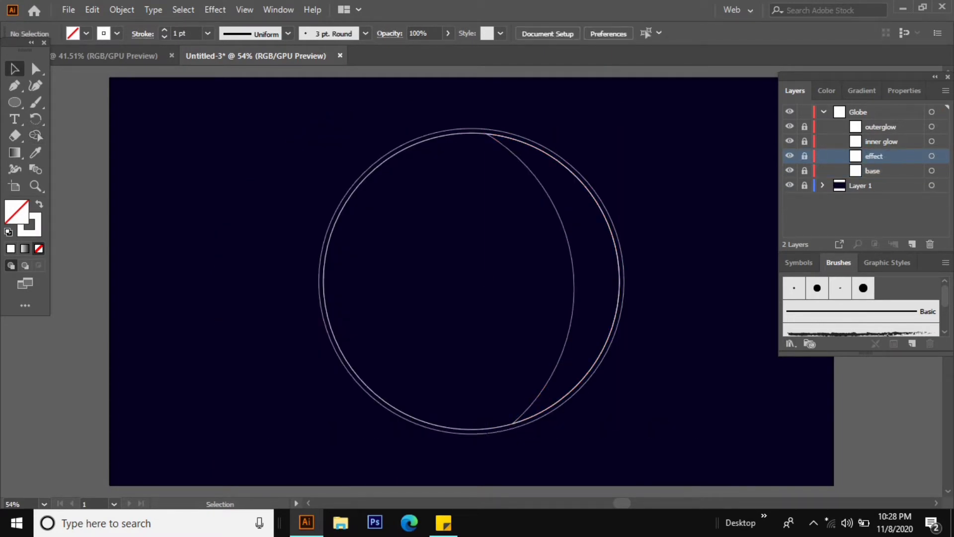
click(824, 112)
click(824, 112)
click(790, 157)
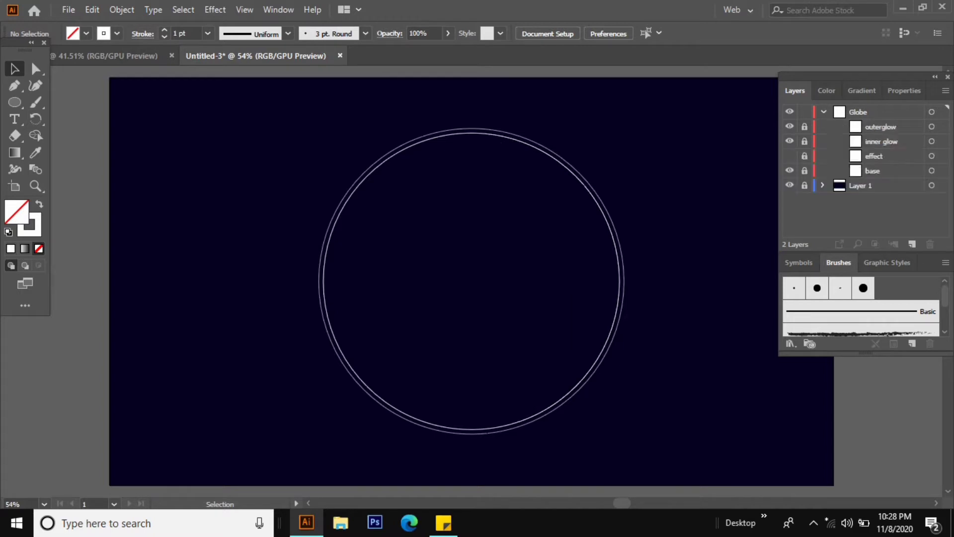
click(824, 111)
click(912, 244)
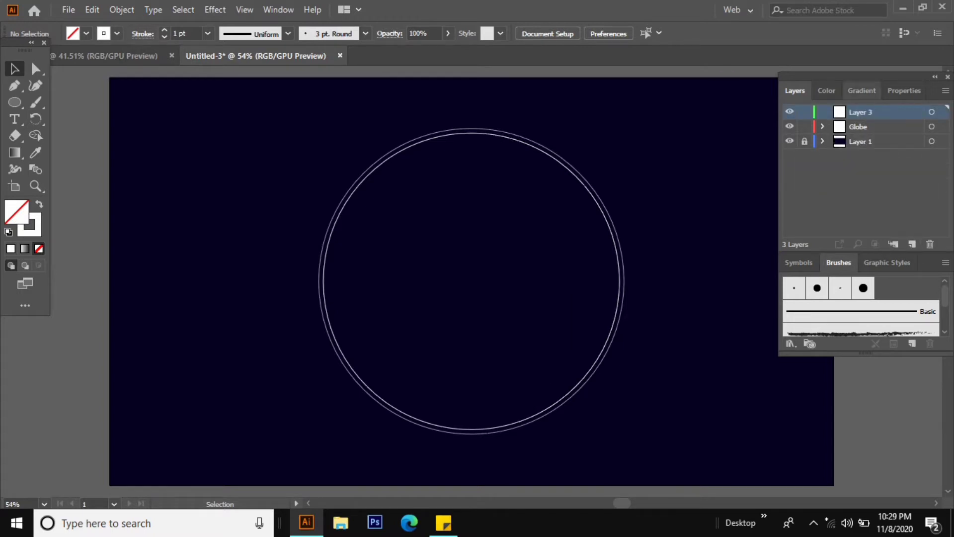
Rename the new layer land and pen-draw a curved ground line across the globe's base.
text(land)
key(Return)
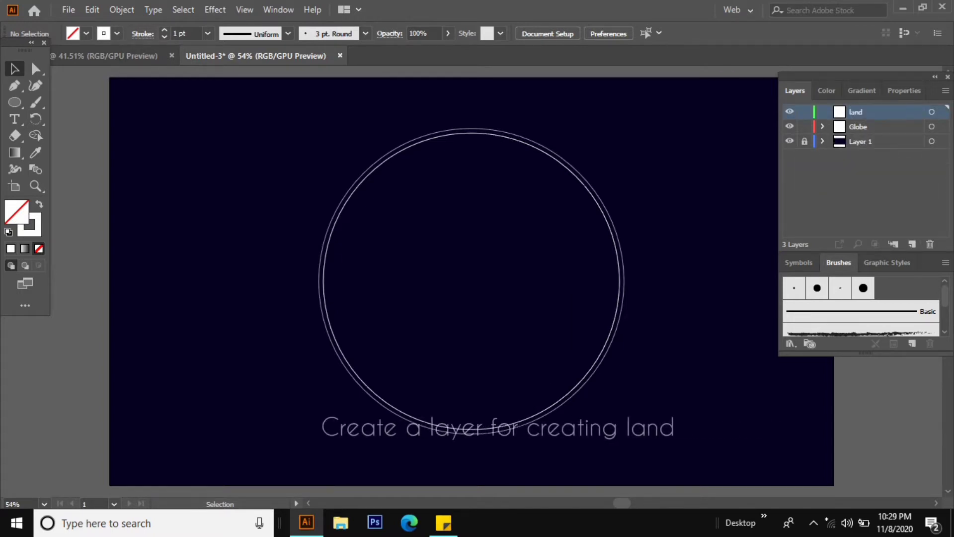
scroll(463, 279, up, 1)
key(p)
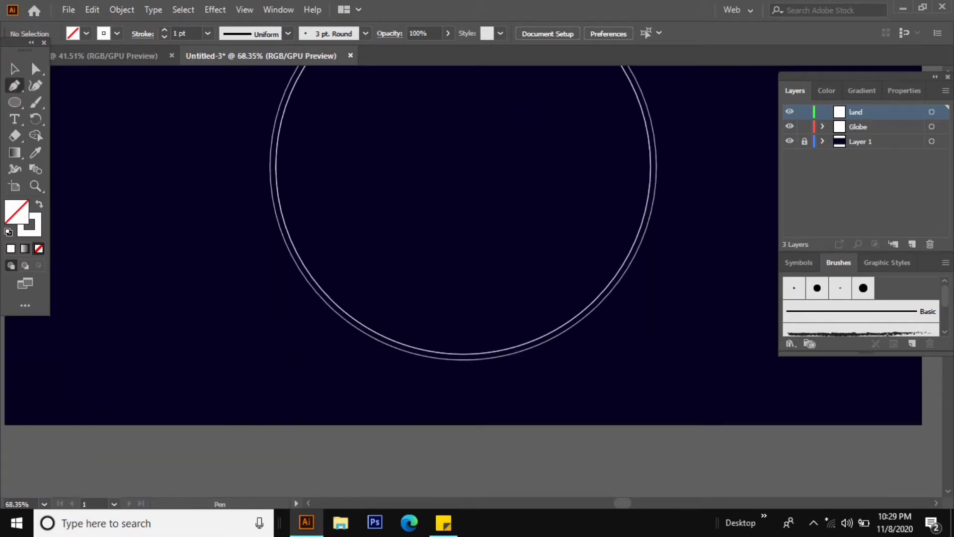
click(823, 126)
click(823, 126)
click(823, 126)
click(354, 318)
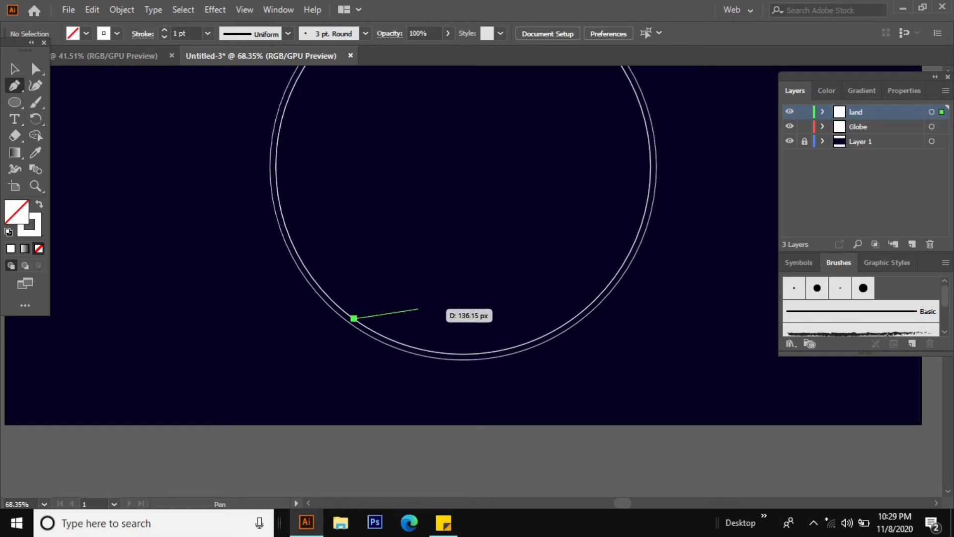
drag(460, 303, 497, 303)
drag(573, 319, 577, 323)
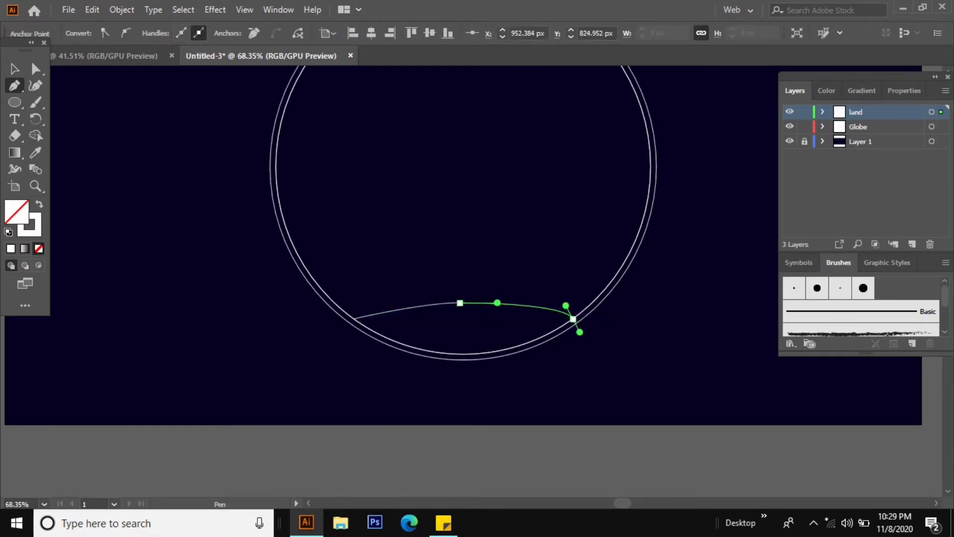
key(v)
Zoom out to fit the artboard and delete the pen-drawn ground curve.
key(ctrl+shift+a)
key(z)
alt+click(654, 305)
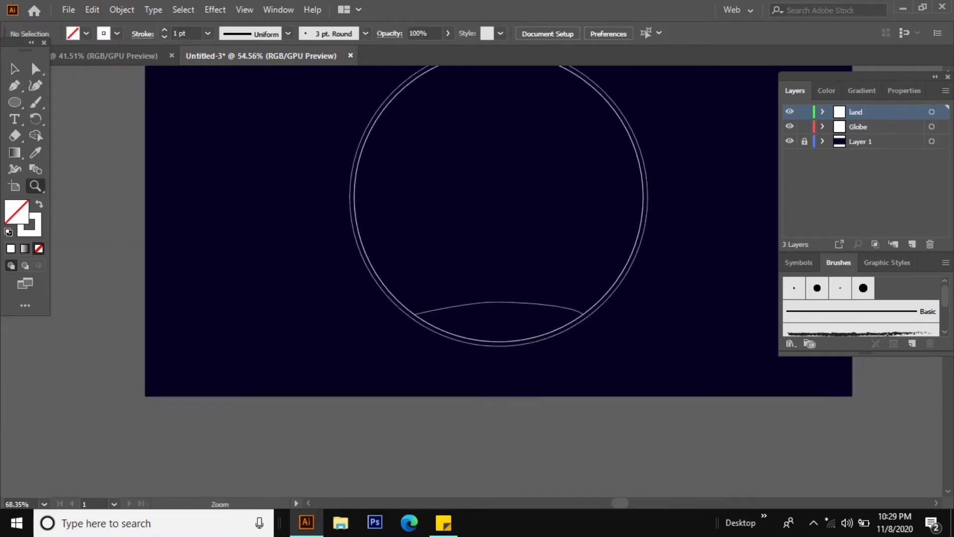
key(ctrl+0)
key(v)
click(497, 303)
key(Delete)
Draw a wide flat ellipse at the globe's base and trim away the part outside the globe.
key(l)
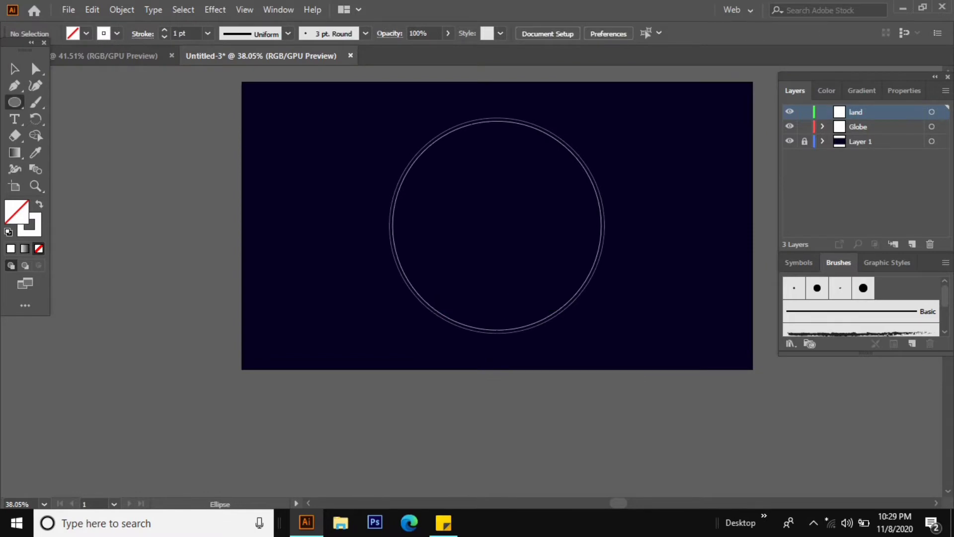
mouse_move(402, 298)
mouse_down()
mouse_move(602, 354)
mouse_move(599, 334)
mouse_up()
key(v)
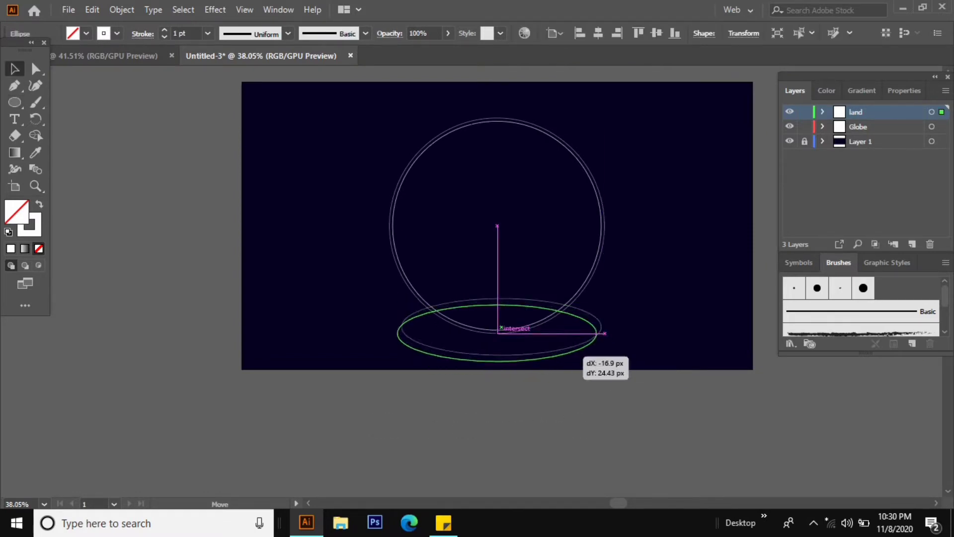
key(ctrl+shift+a)
key(p)
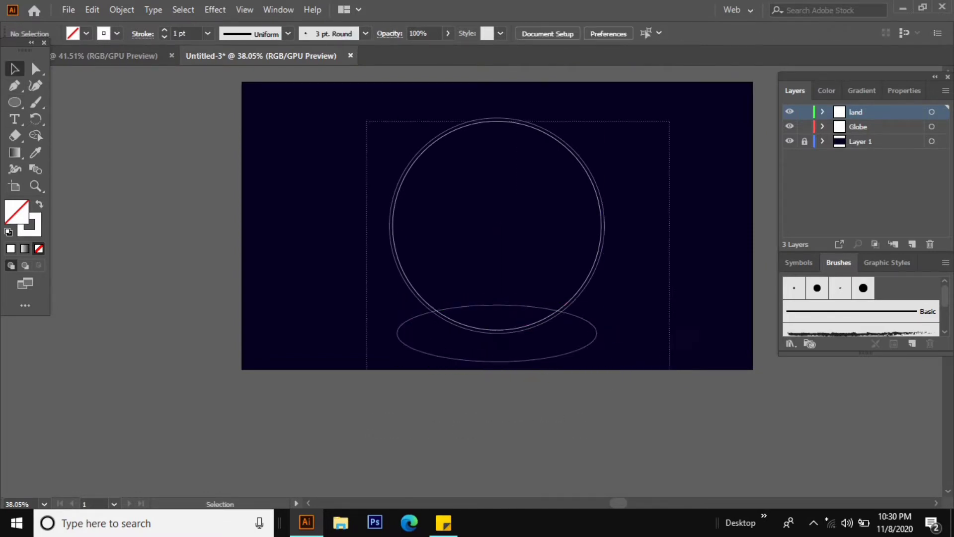
key(ctrl+a)
click(35, 135)
alt+click(497, 348)
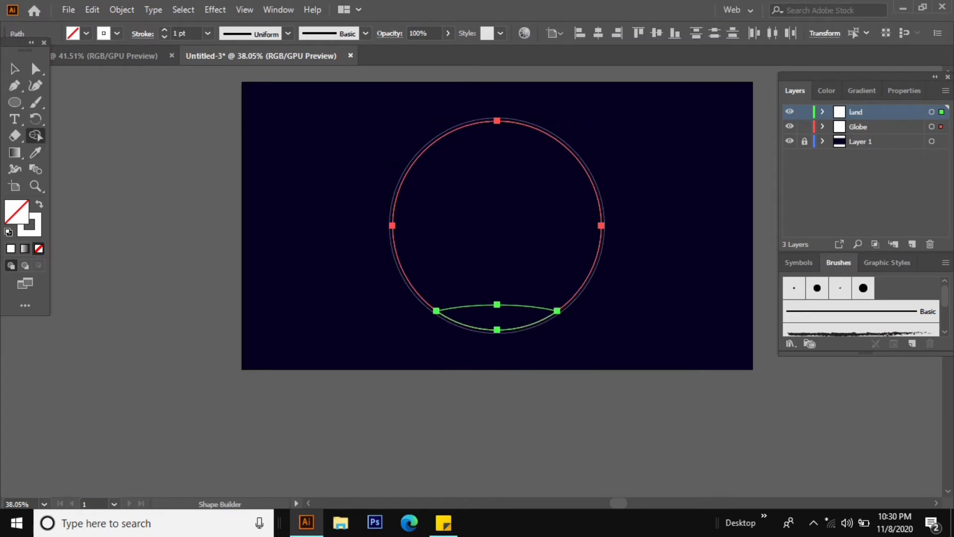
key(v)
key(ctrl+shift+a)
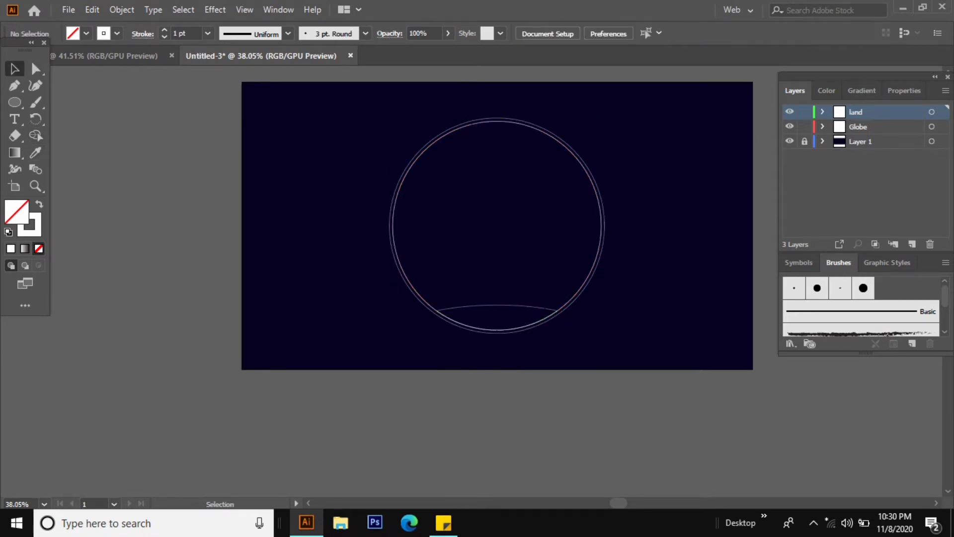
Add a new Layer 4 above land and zoom in around the globe.
click(912, 244)
key(z)
drag(573, 261, 592, 261)
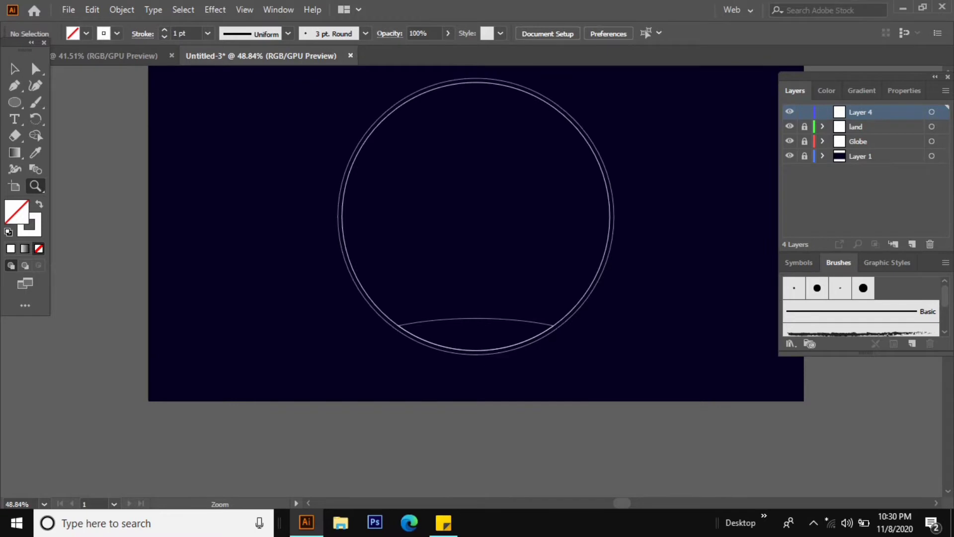
Draw a tall thin rectangle and an upright triangle left of the globe.
right_click(15, 102)
click(74, 100)
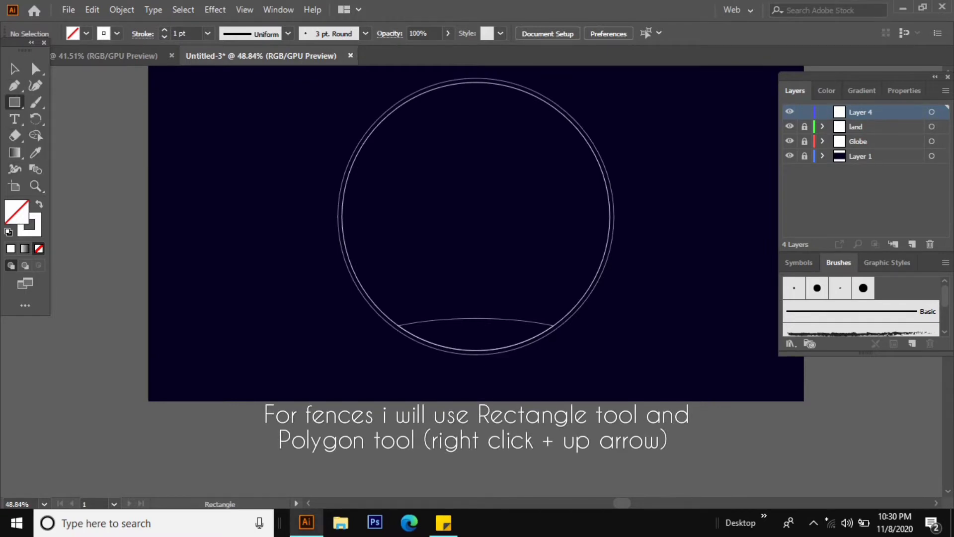
mouse_move(193, 179)
mouse_down()
mouse_move(205, 314)
mouse_move(207, 277)
mouse_up()
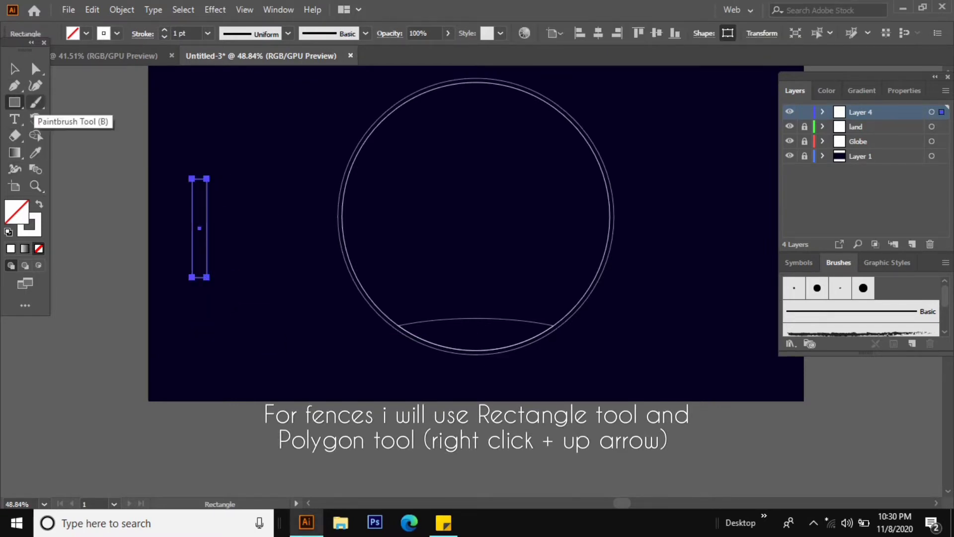
right_click(14, 102)
click(75, 135)
drag(253, 175, 253, 151)
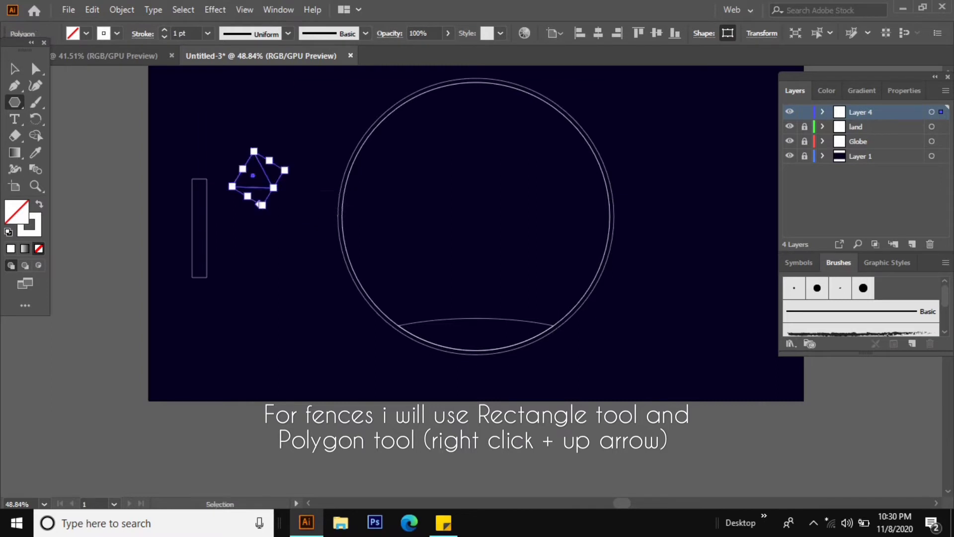
drag(258, 204, 254, 189)
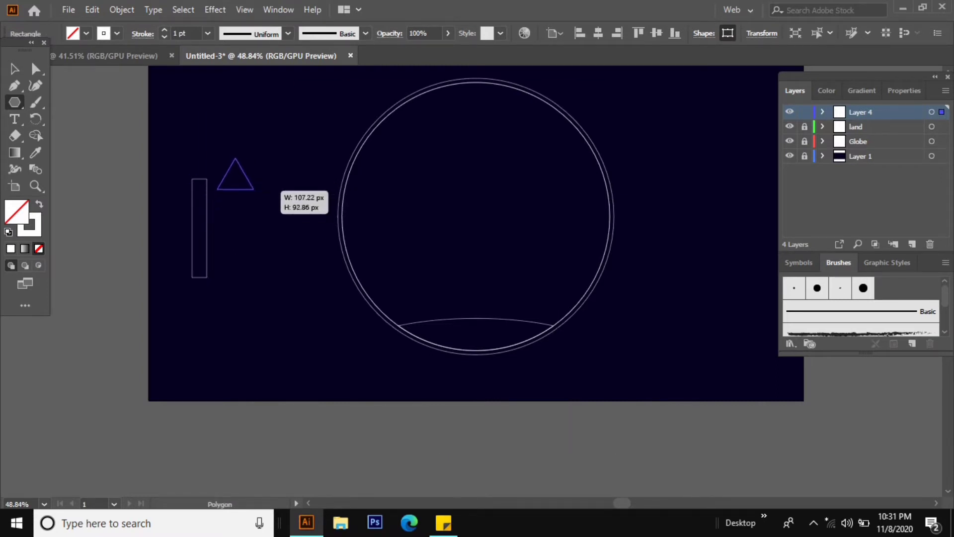
Overlap the triangle on the rectangle's top and select both shapes.
key(v)
drag(235, 178, 199, 168)
key(z)
click(180, 194)
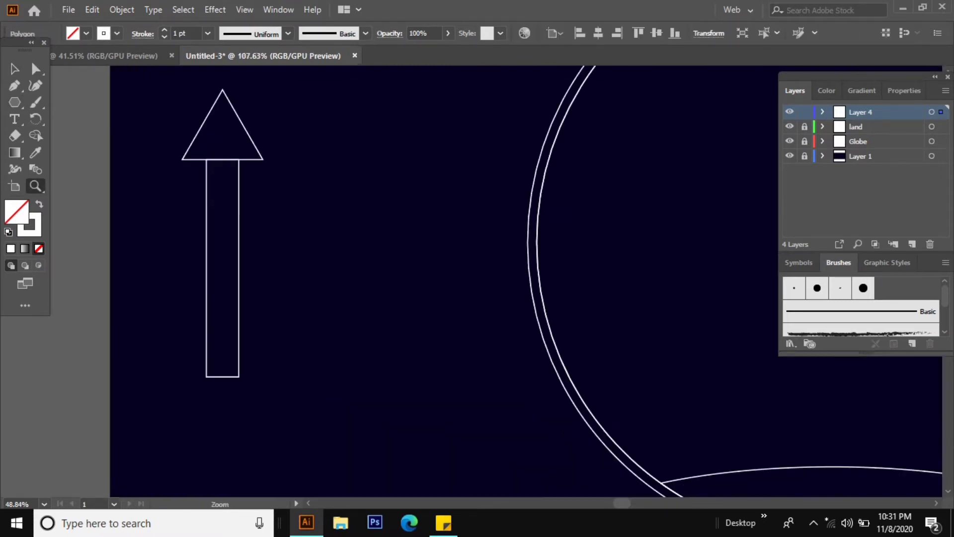
click(180, 164)
key(v)
drag(255, 196, 255, 267)
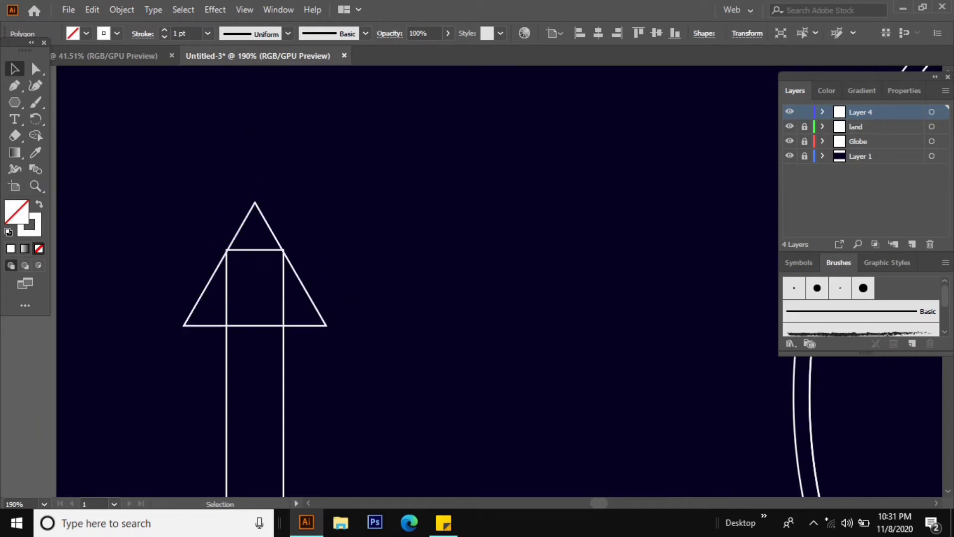
click(280, 324)
mouse_move(313, 273)
mouse_down()
mouse_move(262, 260)
mouse_move(255, 373)
mouse_up()
Merge them with Shape Builder and delete the triangle's side wings, leaving a pointed picket.
key(shift+m)
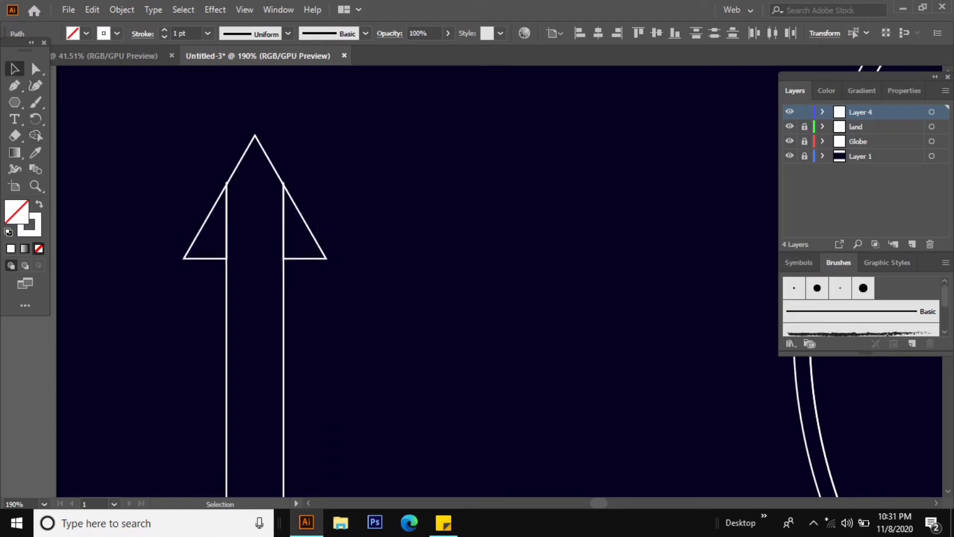
click(305, 223)
key(Delete)
click(205, 233)
key(Delete)
Zoom out and move the picket closer to the globe.
key(z)
alt+click(476, 286)
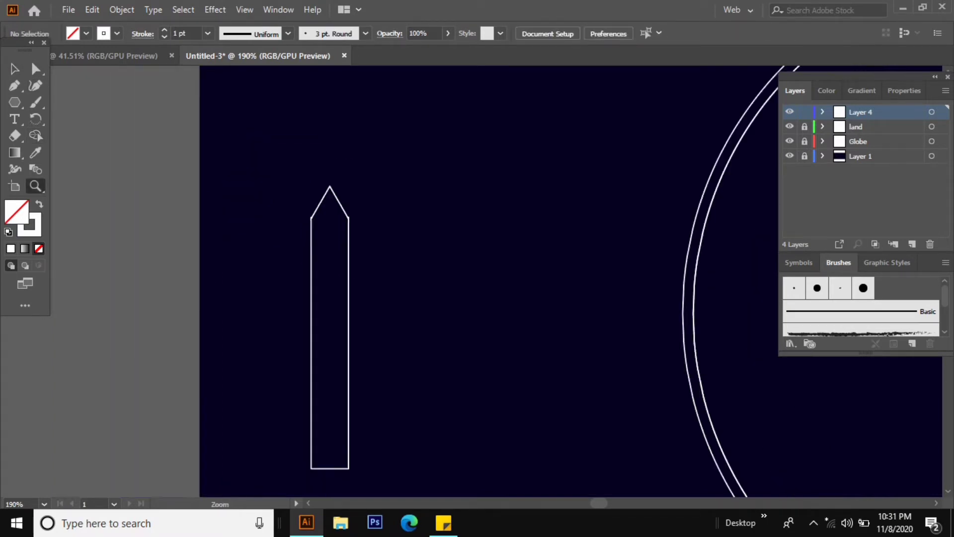
scroll(571, 280, down, 5)
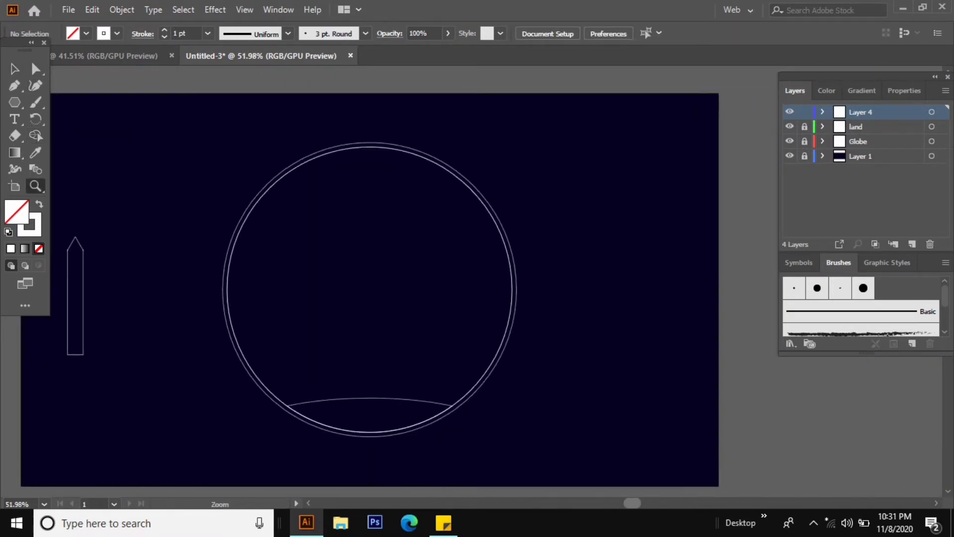
scroll(571, 281, down, 1)
key(v)
drag(82, 296, 201, 313)
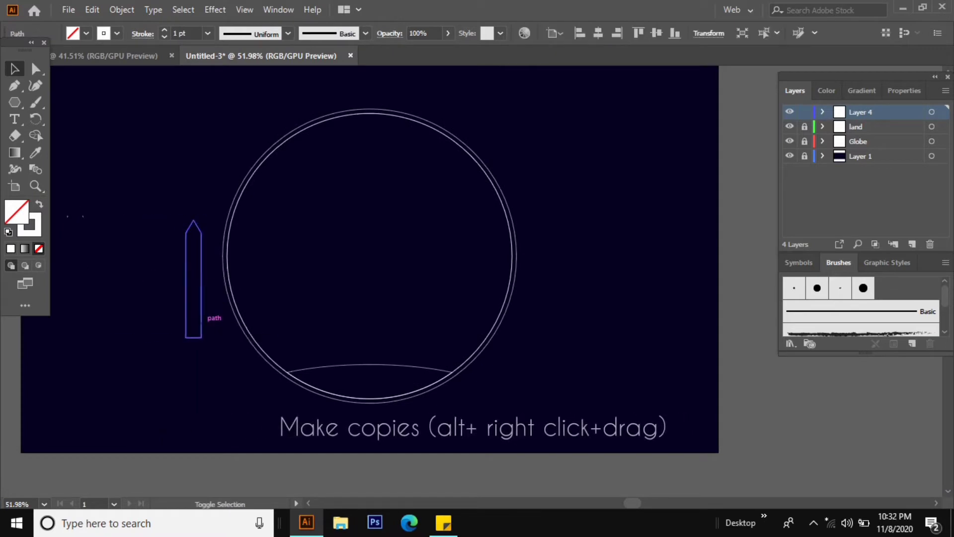
Alt-drag copies of the picket rightward into a row of eight evenly spaced pickets.
click(218, 298)
mouse_move(193, 279)
mouse_down()
mouse_move(150, 278)
mouse_move(266, 279)
mouse_up()
click(171, 298)
drag(266, 279, 465, 279)
click(271, 298)
key(ctrl+z)
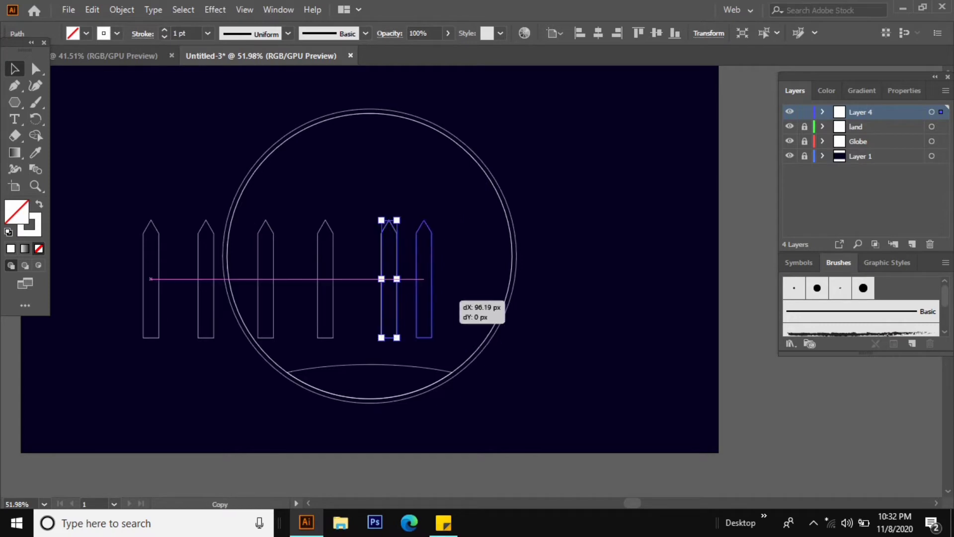
drag(396, 279, 517, 279)
click(495, 447)
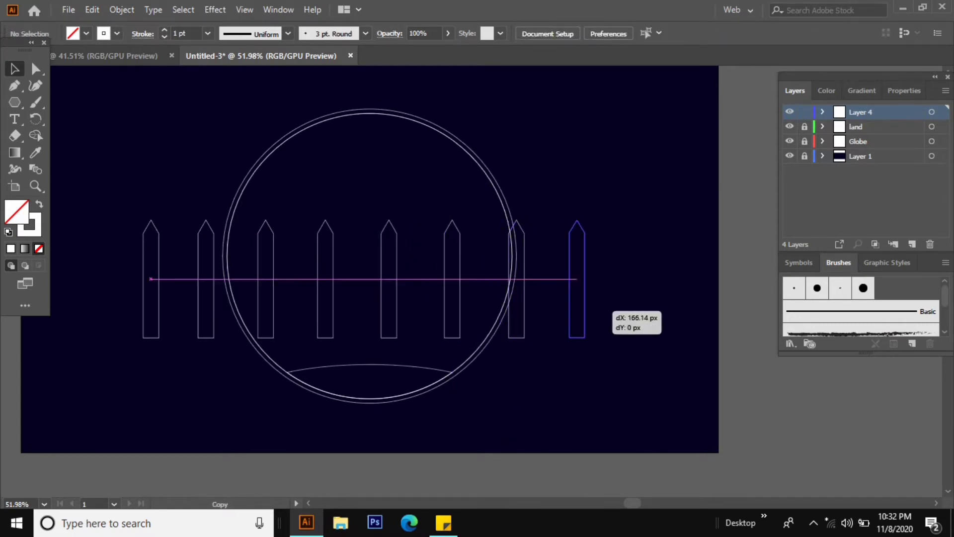
drag(517, 279, 582, 279)
key(ctrl+z)
mouse_move(517, 278)
alt+mouse_down()
mouse_move(590, 279)
mouse_move(586, 299)
alt+mouse_up()
Draw two long thin horizontal rails across the pickets.
key(ctrl+shift+a)
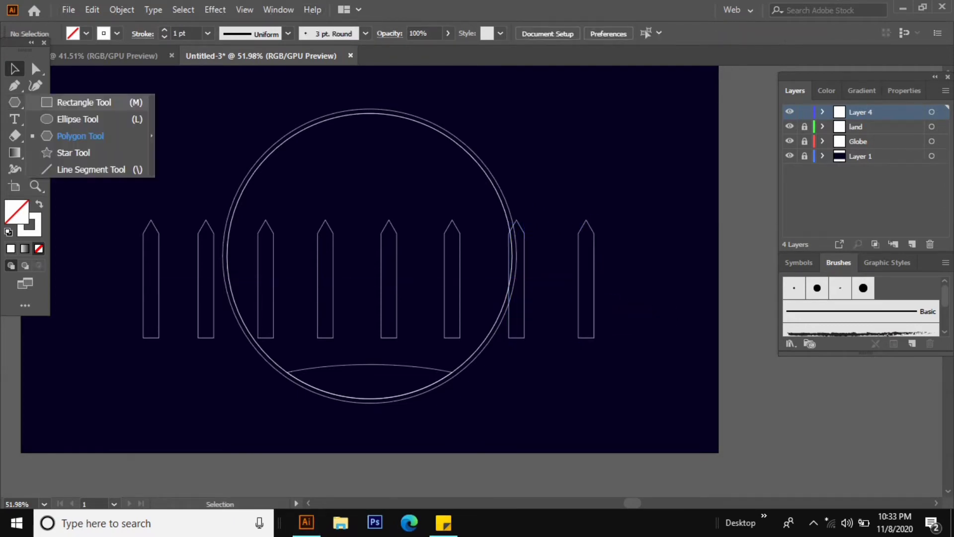
drag(14, 102, 75, 100)
drag(116, 249, 648, 265)
key(v)
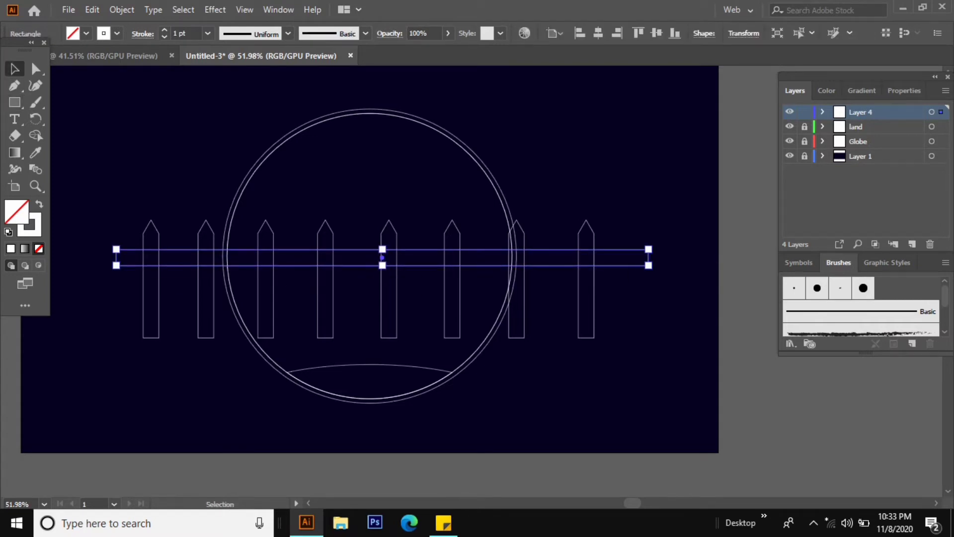
drag(382, 257, 382, 310)
drag(527, 260, 527, 269)
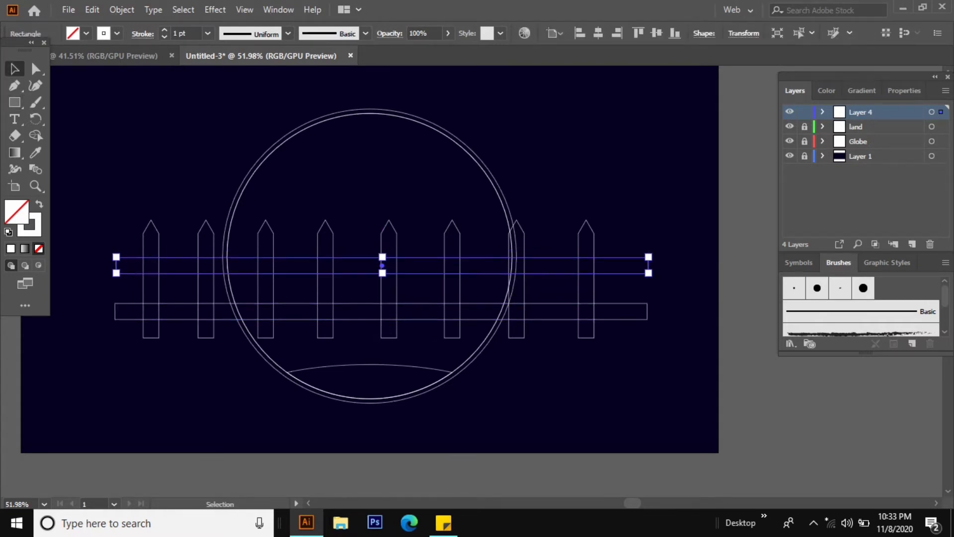
key(ctrl+shift+a)
Unite rails and pickets, scale to about 42%, move to the globe base, and fill white.
key(ctrl+a)
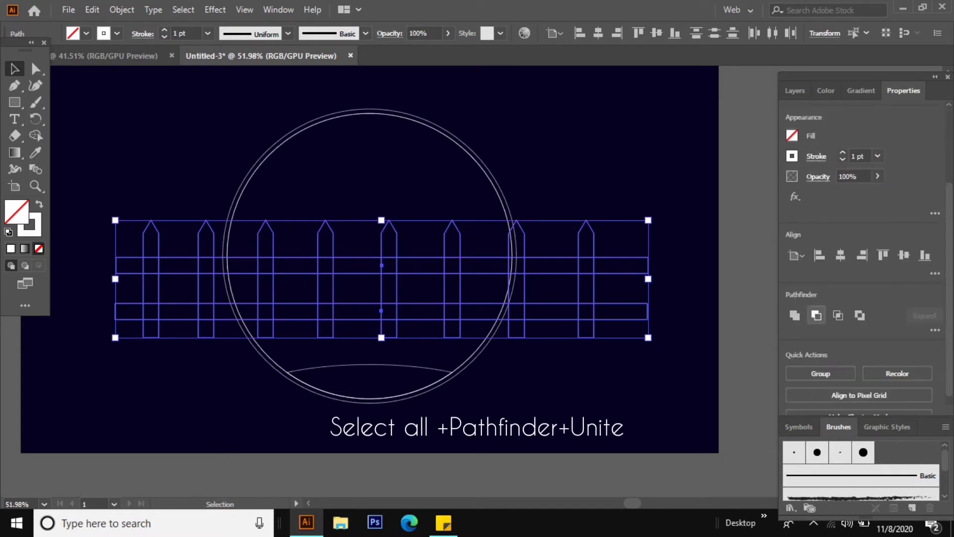
click(795, 316)
shift+drag(648, 220, 338, 289)
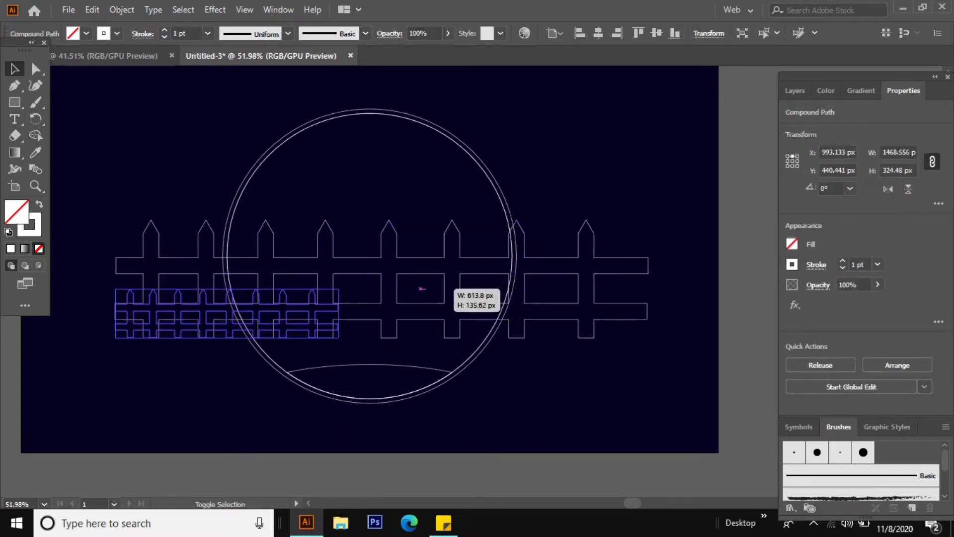
drag(230, 292, 370, 325)
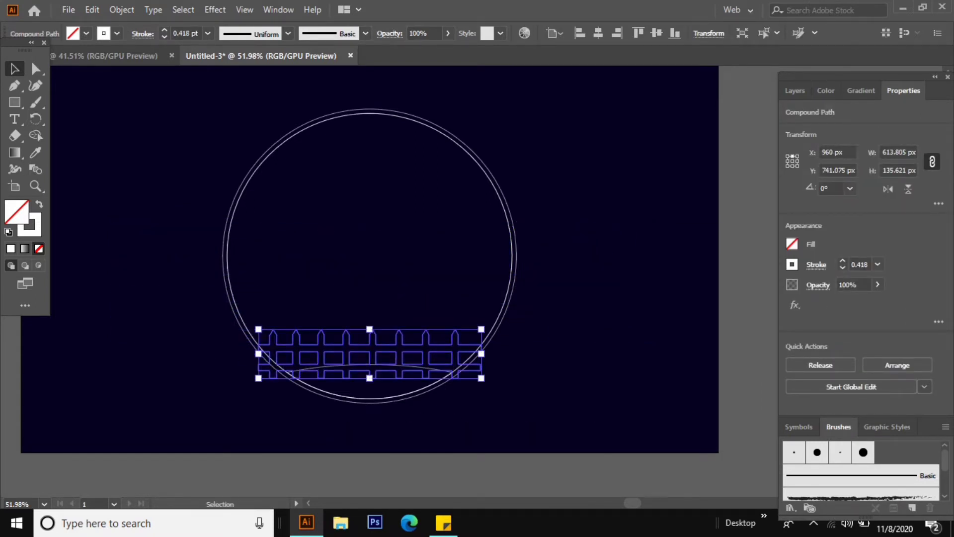
key(ctrl+shift+a)
key(shift+x)
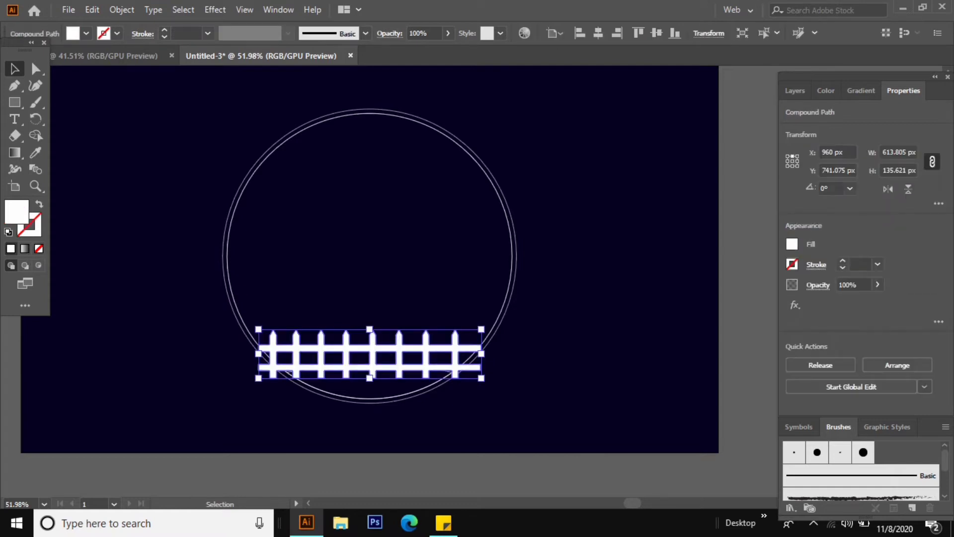
key(ctrl+shift+a)
click(795, 91)
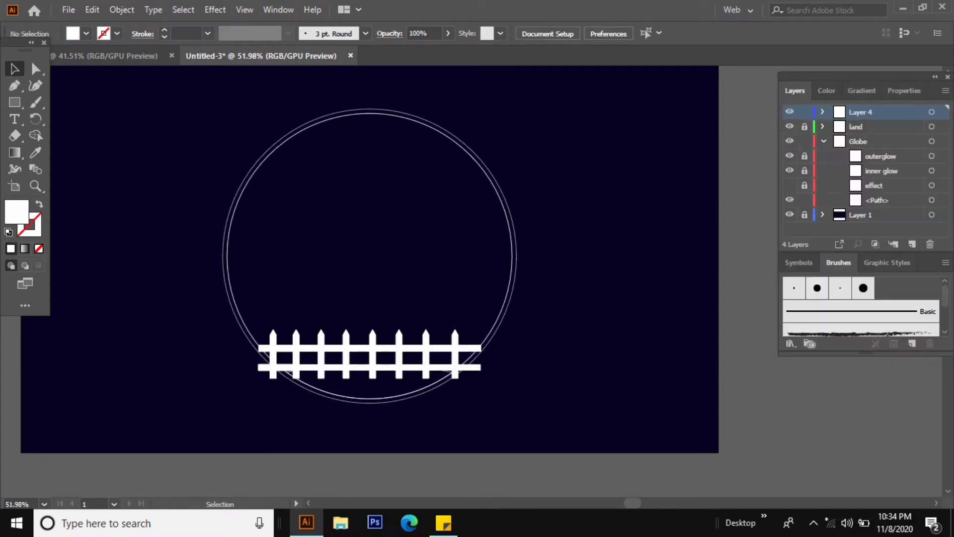
Trim away the fence parts outside the globe's circle using Shape Builder delete.
key(ctrl+a)
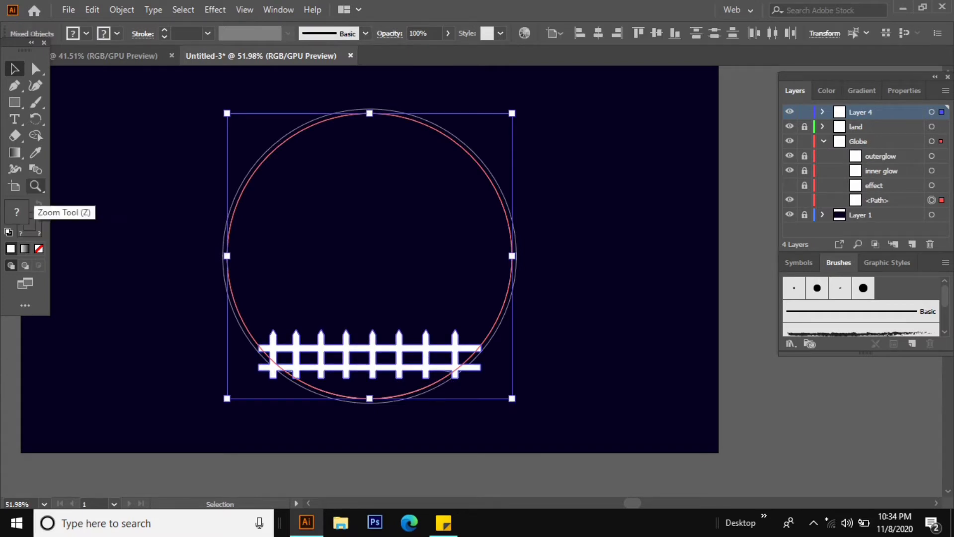
key(shift+m)
click(348, 273)
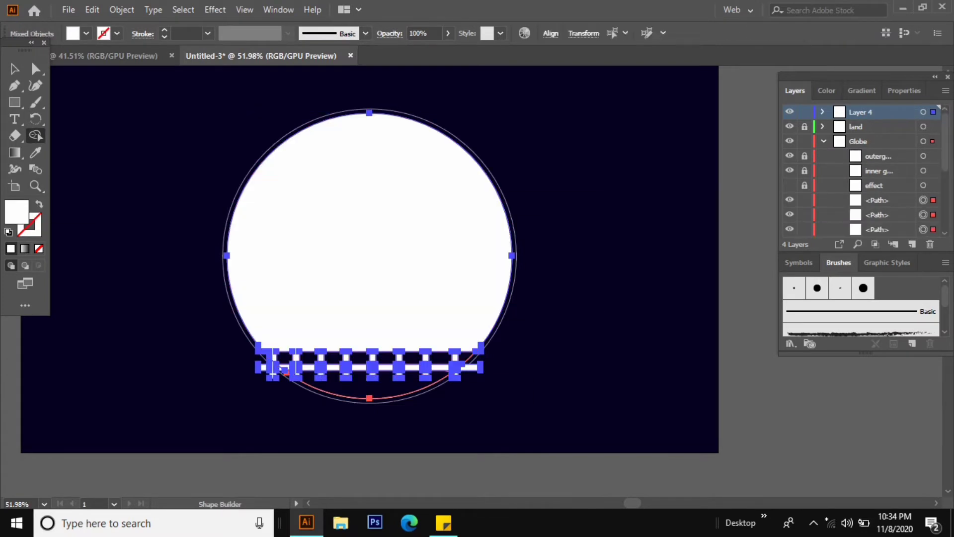
key(ctrl+z)
alt+click(273, 372)
key(v)
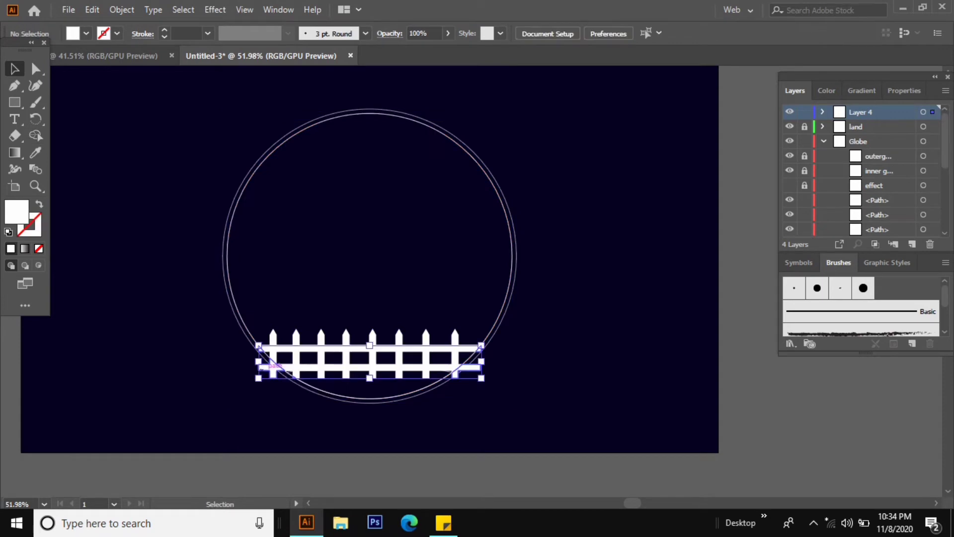
key(ctrl+shift+a)
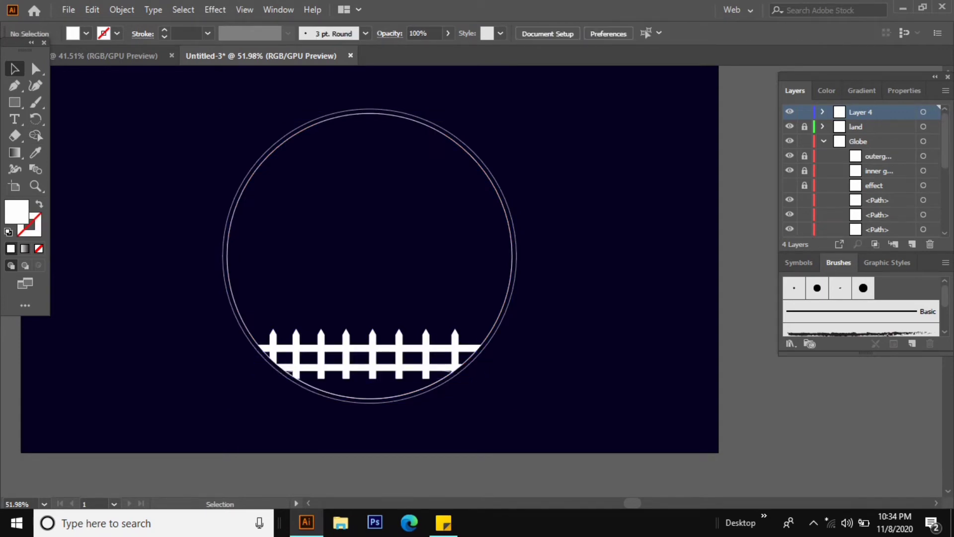
Move the land layer above Layer 4 in the Layers panel.
click(823, 126)
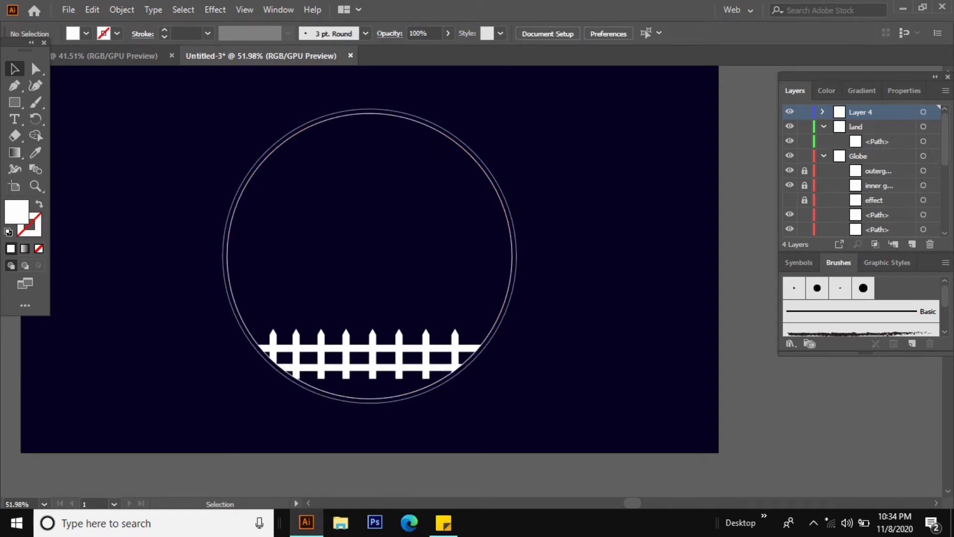
click(823, 127)
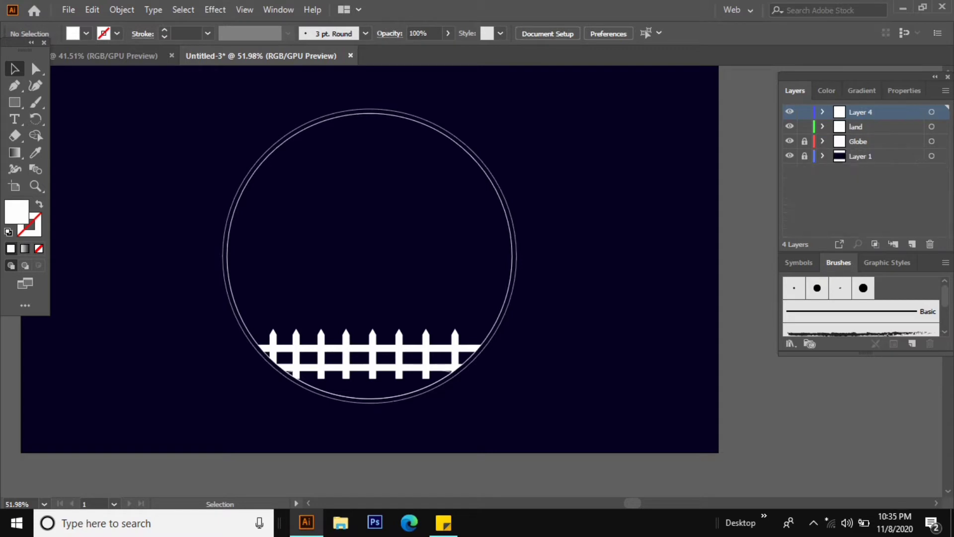
drag(856, 126, 856, 109)
Give the land a default gradient running vertically, with the dark end shifted lower.
click(428, 383)
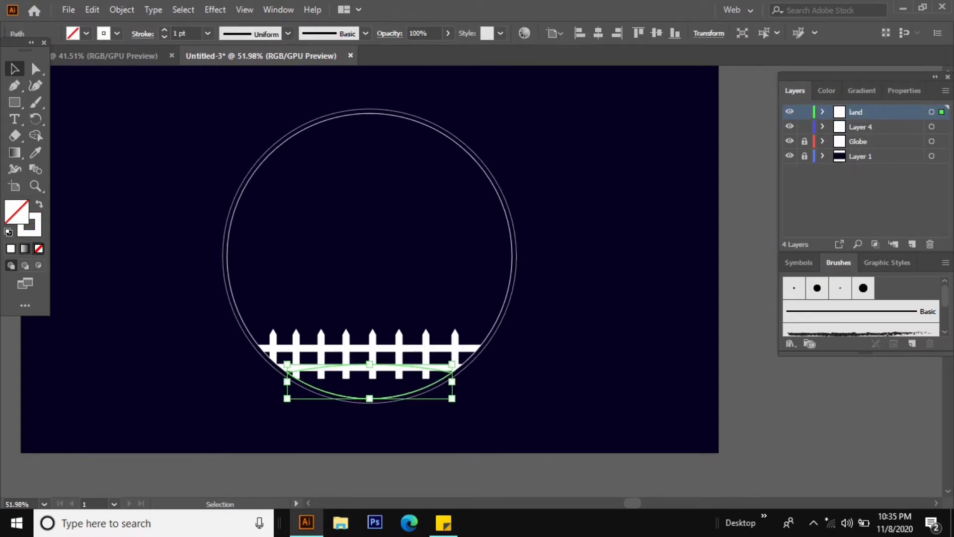
key(period)
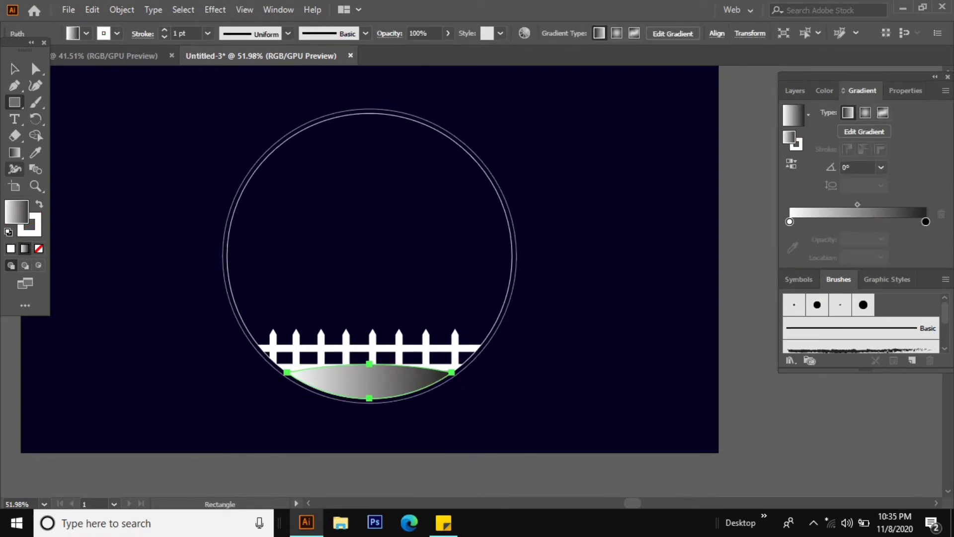
key(g)
drag(331, 329, 448, 454)
mouse_move(370, 264)
mouse_down()
mouse_move(371, 438)
mouse_move(370, 341)
mouse_up()
drag(371, 429, 372, 416)
key(v)
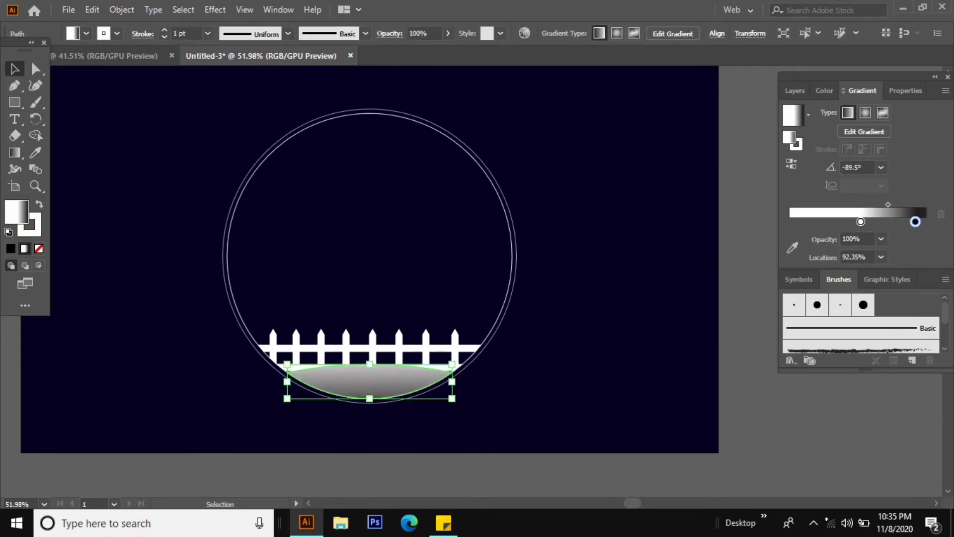
key(ctrl+shift+a)
Apply the gradient to the fence, shift stops left and add a #c0fff6 stop.
click(348, 345)
key(period)
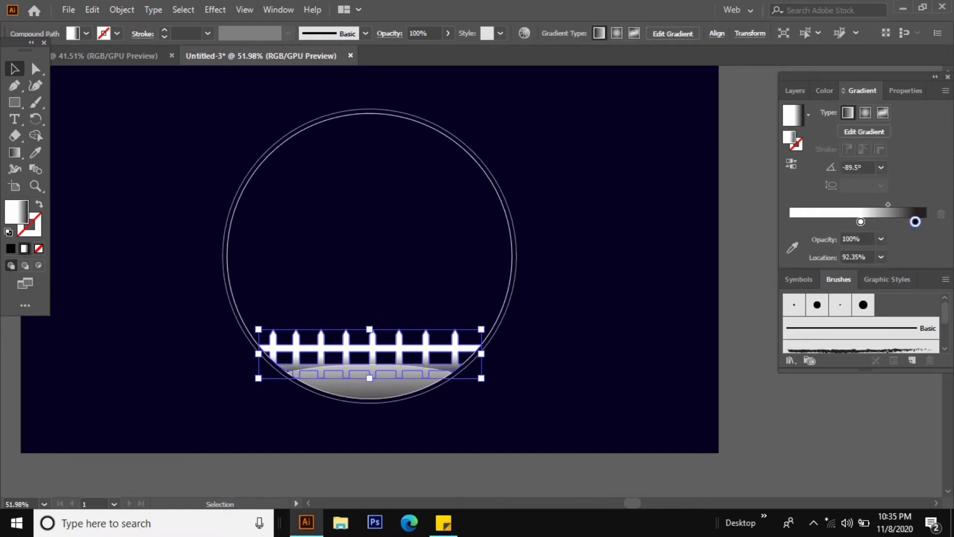
click(861, 222)
drag(861, 222, 849, 222)
drag(916, 221, 841, 221)
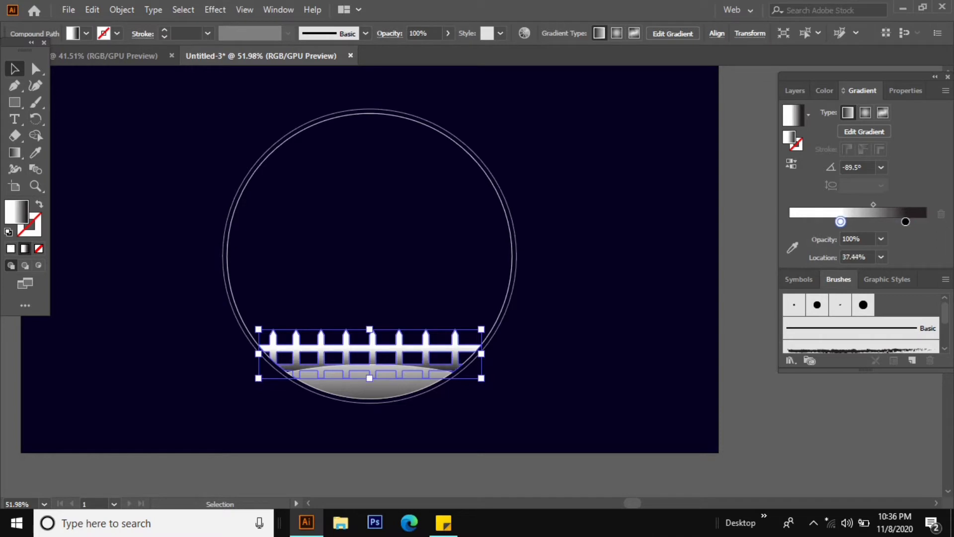
click(790, 221)
click(825, 91)
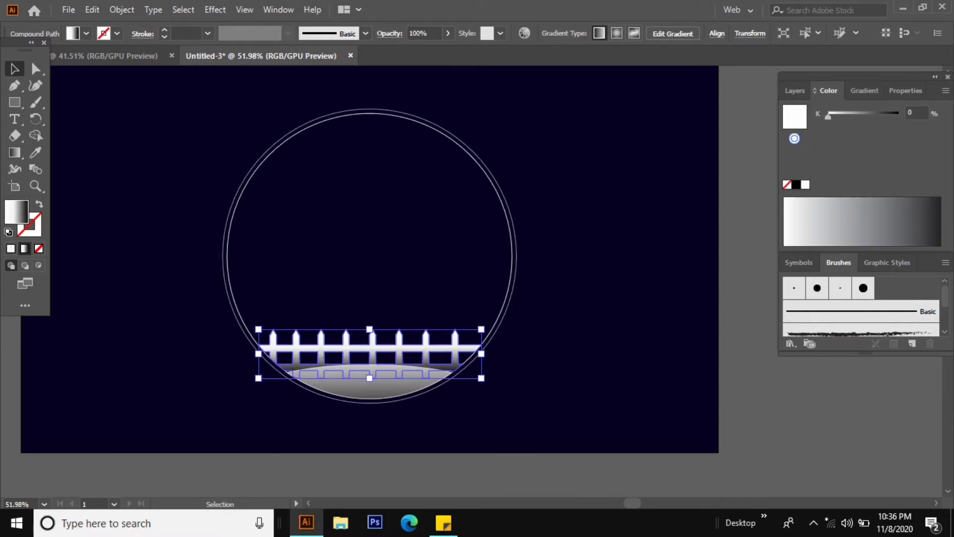
click(946, 90)
click(795, 128)
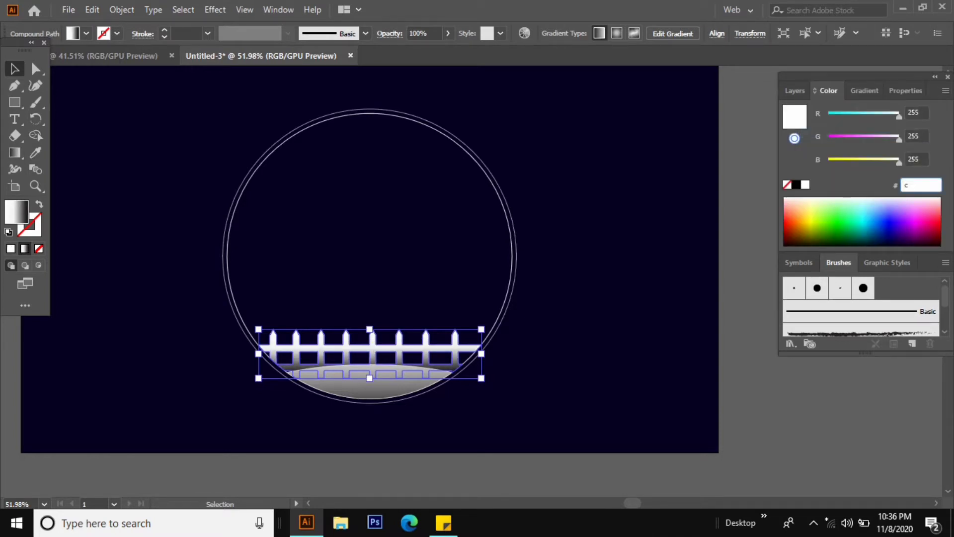
text(0fff6)
key(Return)
key(ctrl+F9)
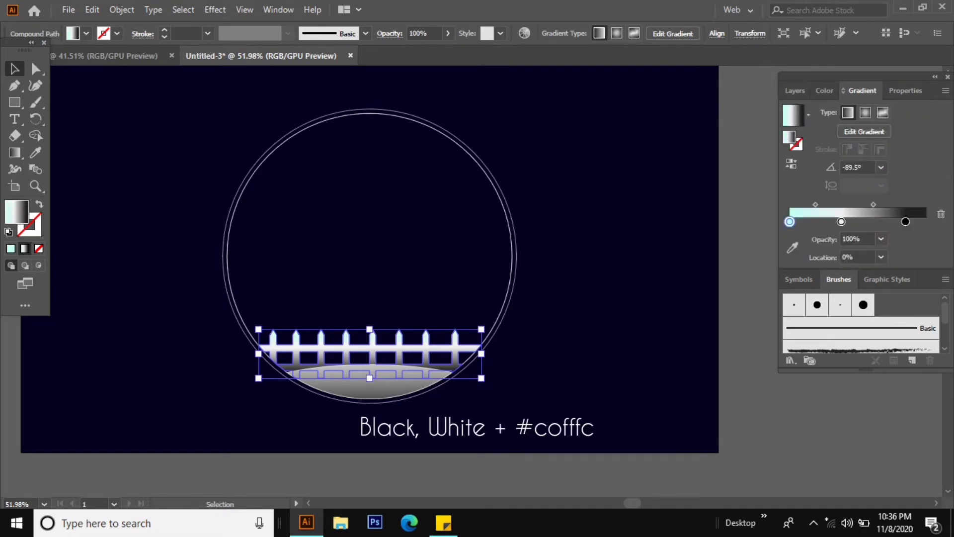
Angle the fence gradient to -78° and deselect.
key(g)
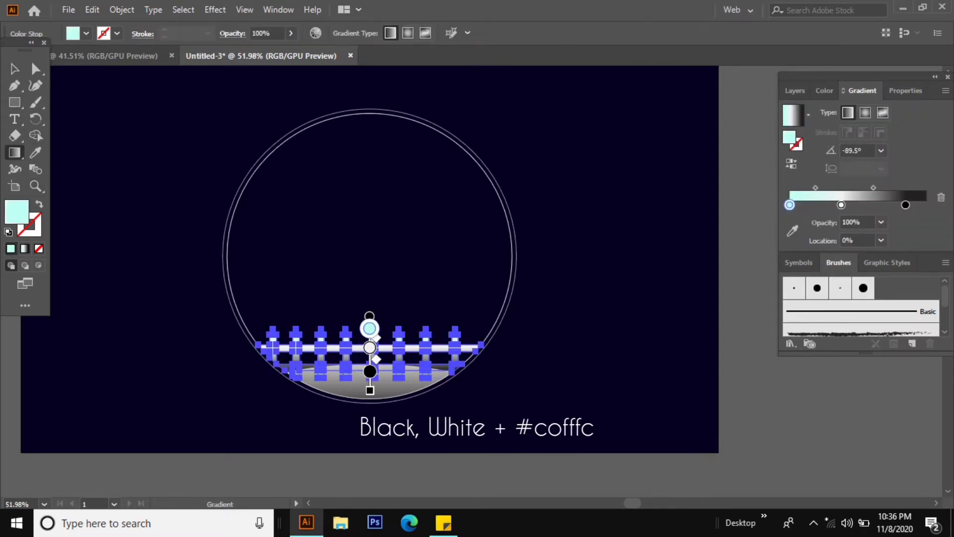
drag(371, 386, 379, 387)
key(ctrl+shift+a)
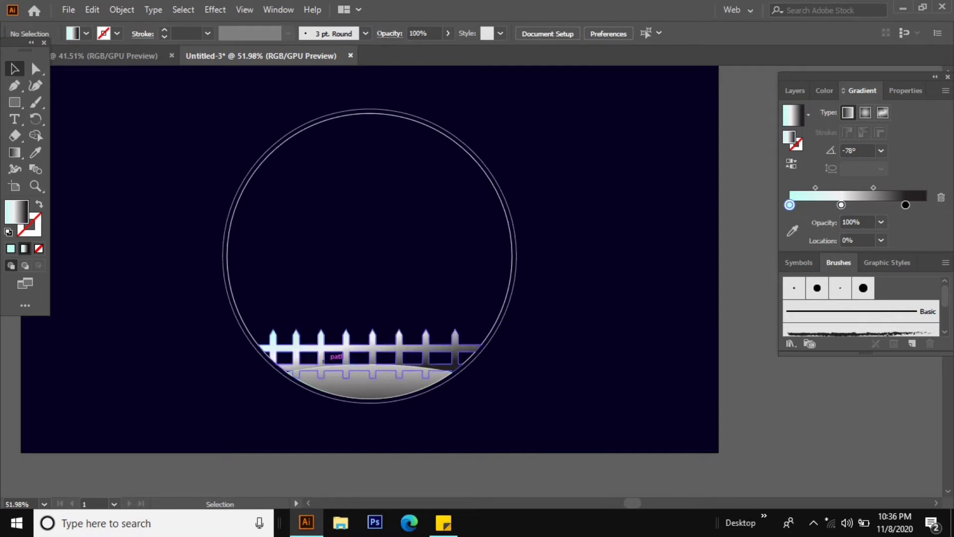
key(F7)
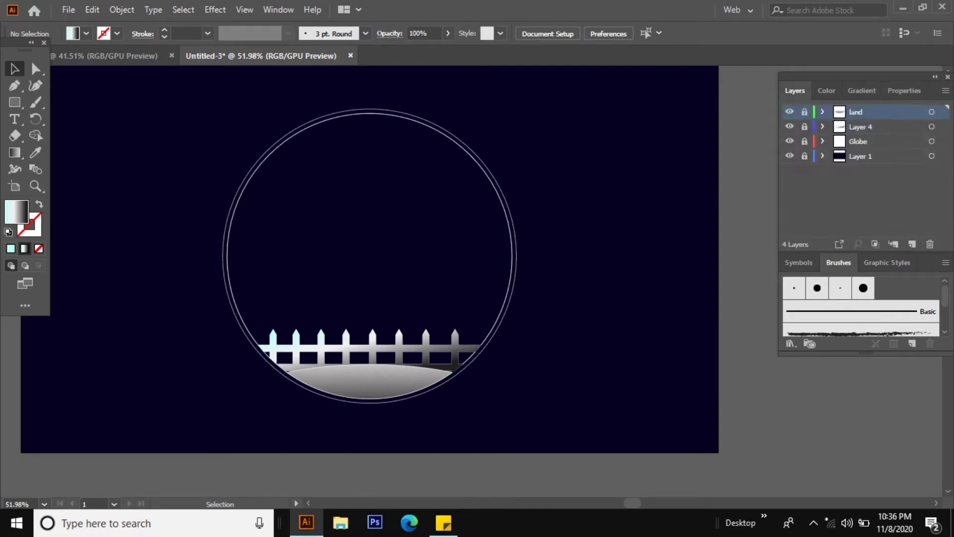
Draw a moon circle on a new layer, drop its dark stop, and place it upper left.
key(ctrl+l)
text(Moon)
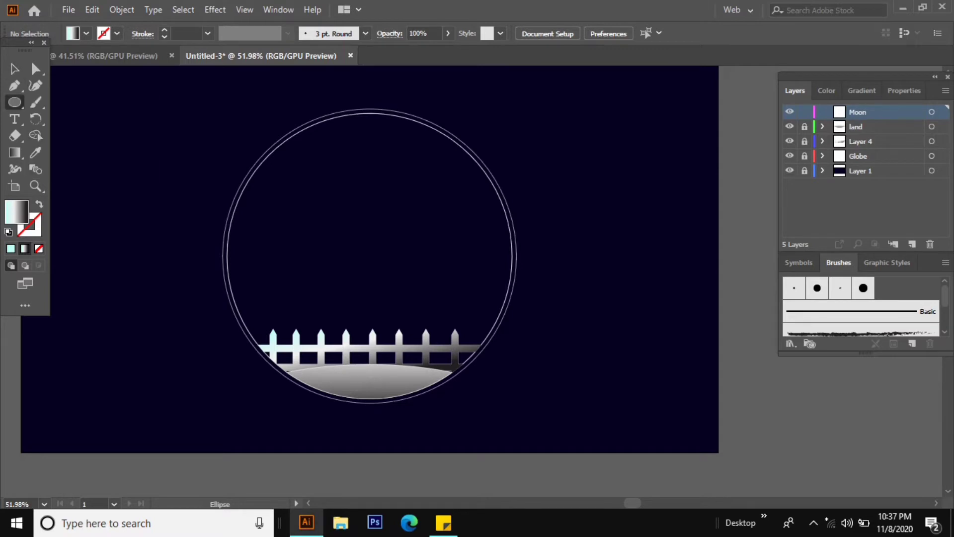
drag(143, 192, 193, 243)
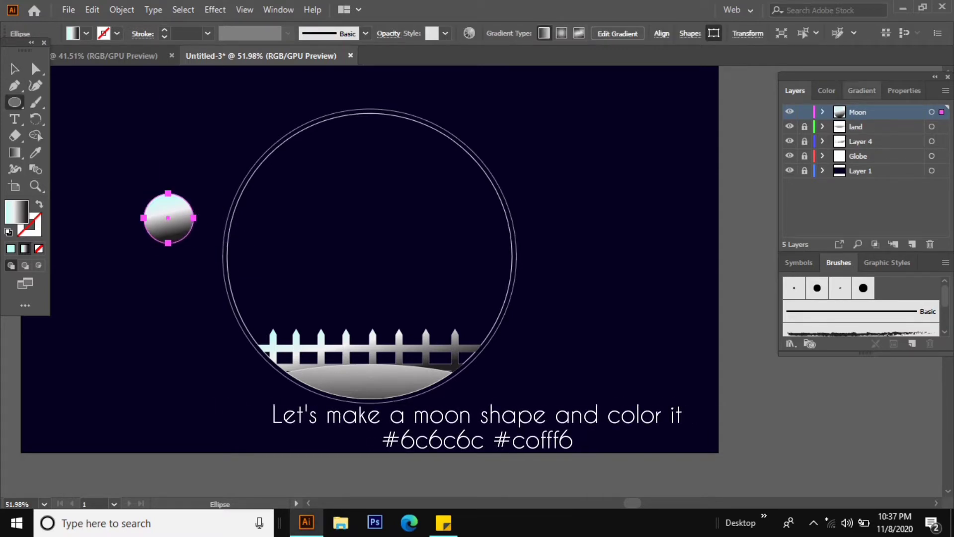
click(862, 90)
drag(926, 221, 924, 264)
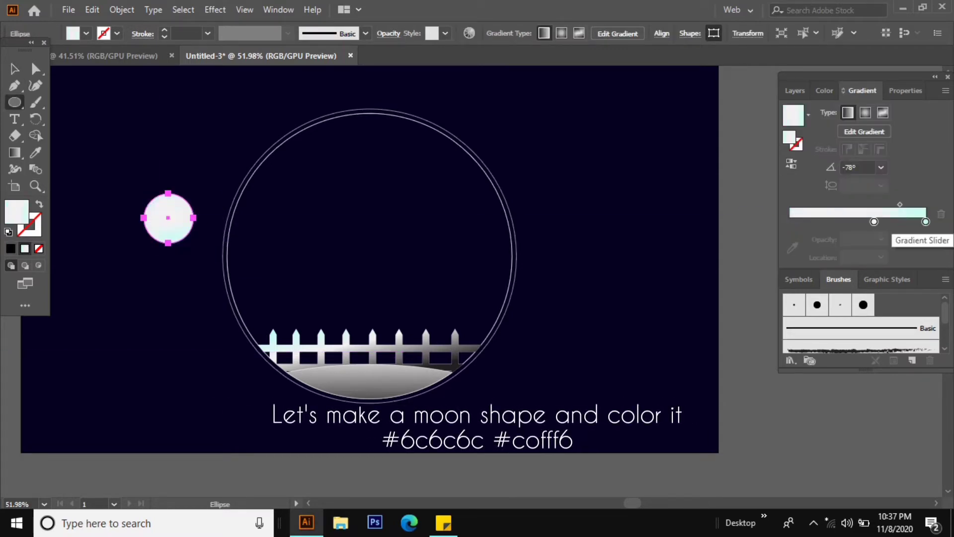
drag(875, 221, 845, 222)
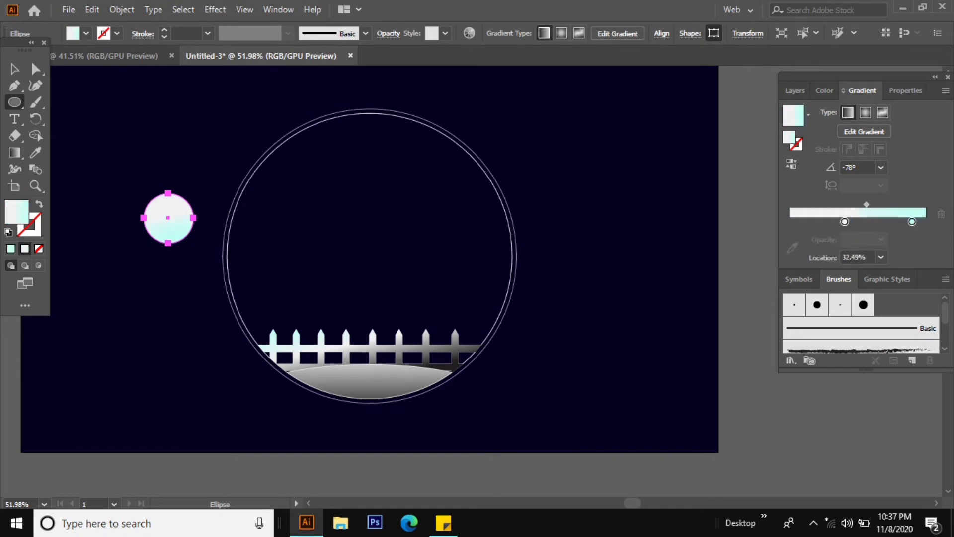
key(v)
mouse_move(196, 245)
mouse_down()
mouse_move(203, 233)
mouse_move(293, 193)
mouse_move(296, 201)
mouse_up()
key(ctrl+shift+a)
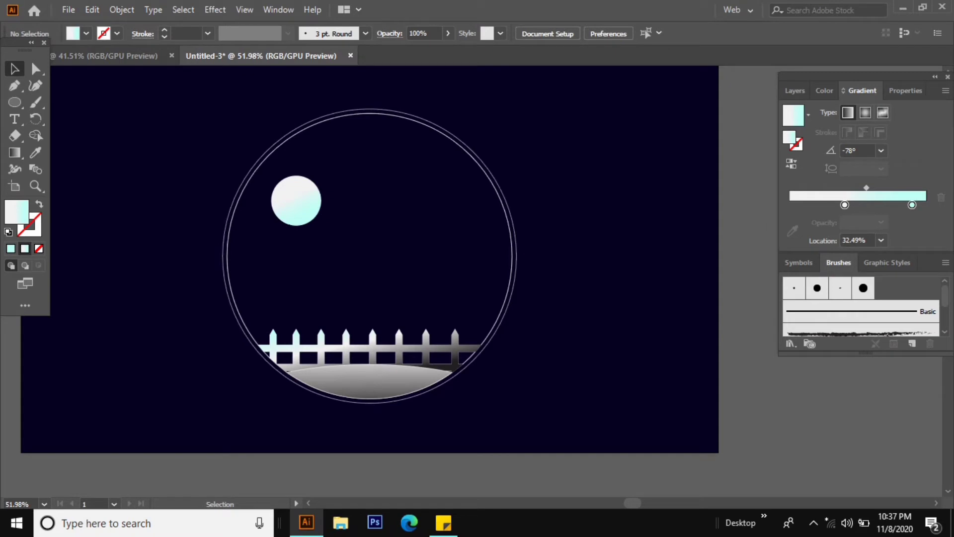
Check the ground and fence through the Layers panel, then select the moon.
click(795, 90)
click(922, 125)
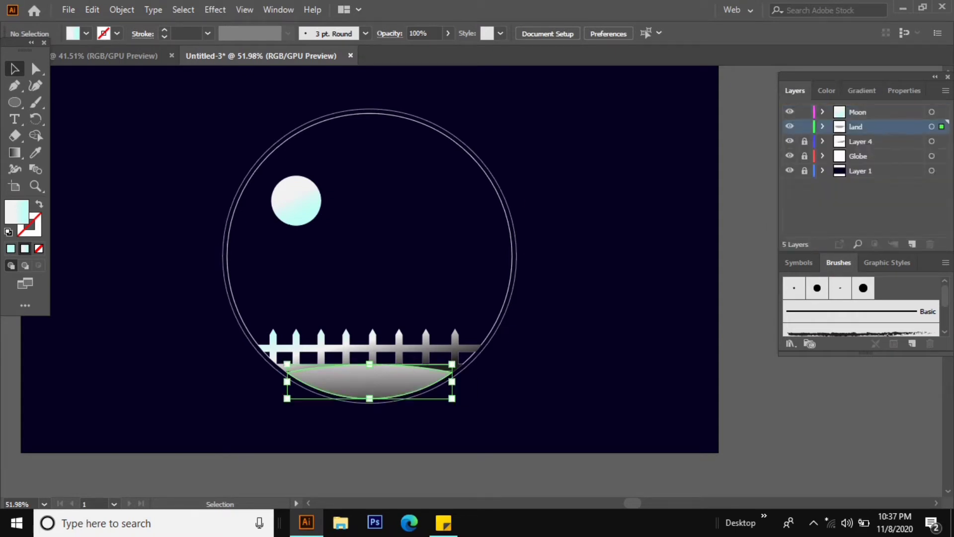
click(829, 91)
key(ctrl+shift+a)
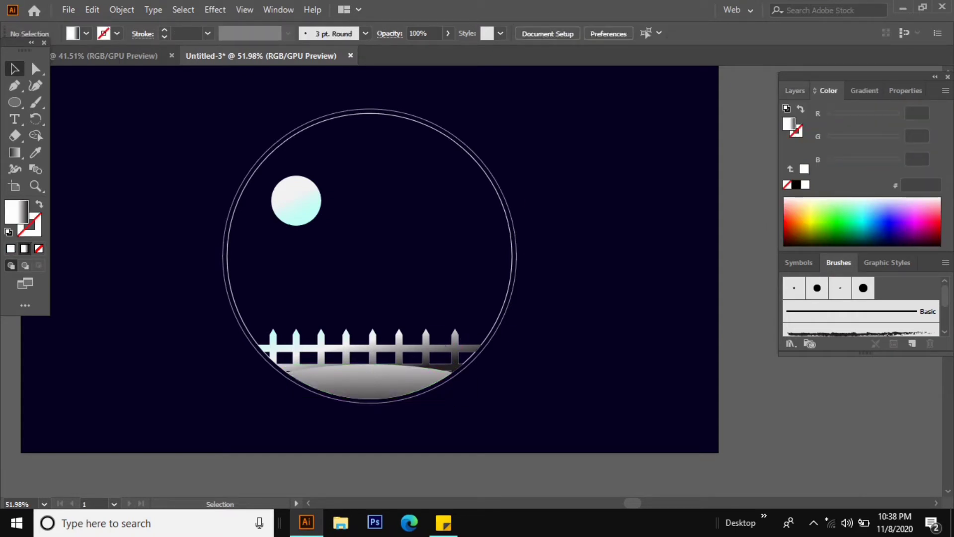
click(795, 91)
click(932, 141)
key(ctrl+shift+a)
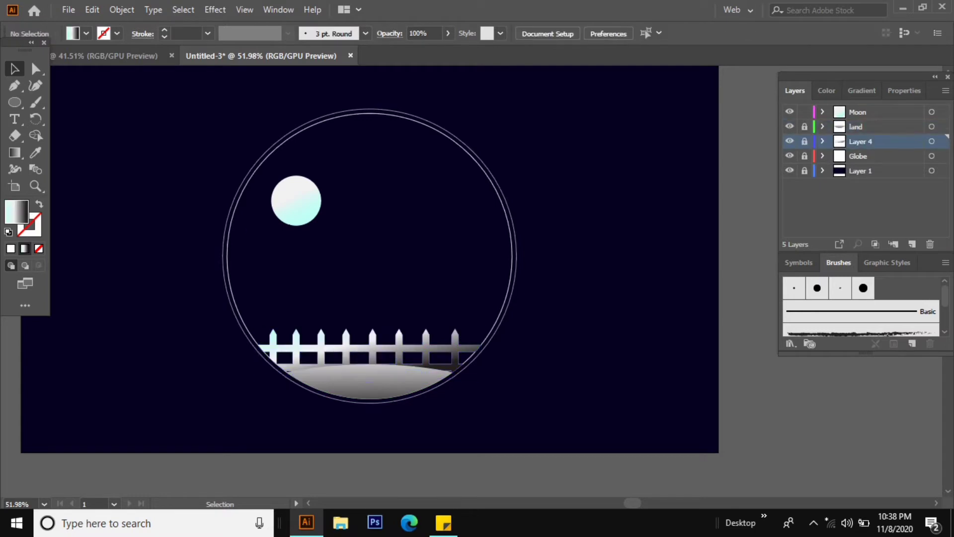
click(932, 112)
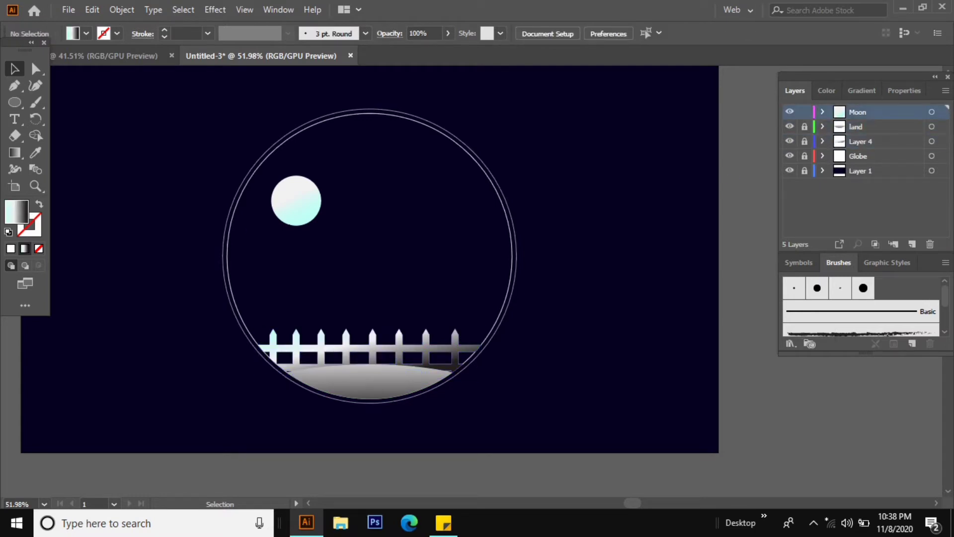
Add an Outer Glow to the moon in Normal mode with a teal colour.
click(215, 9)
click(407, 216)
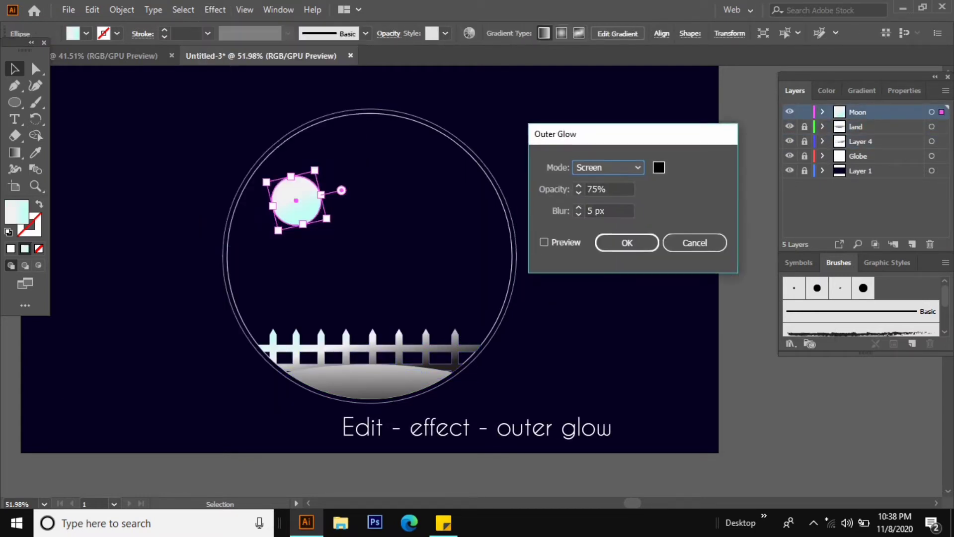
click(609, 167)
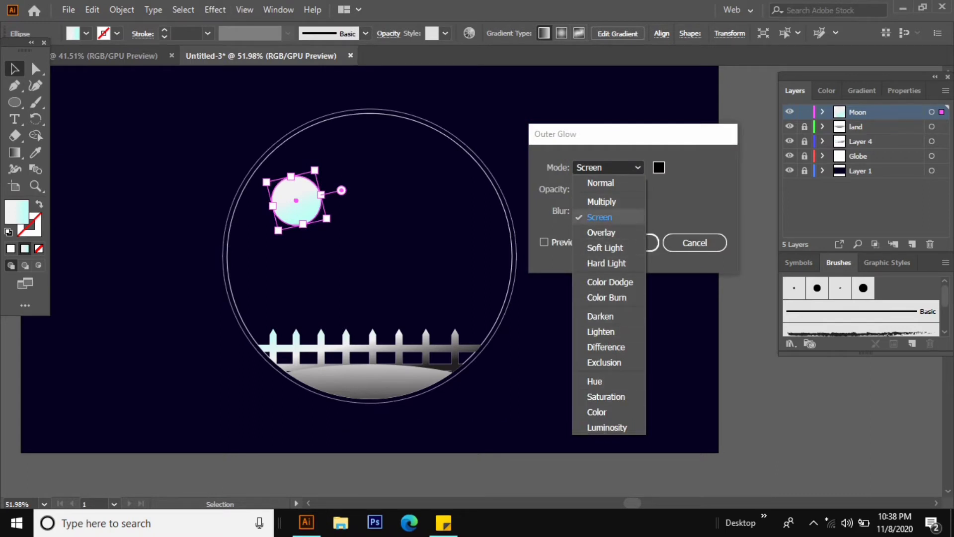
click(601, 183)
click(544, 242)
click(658, 167)
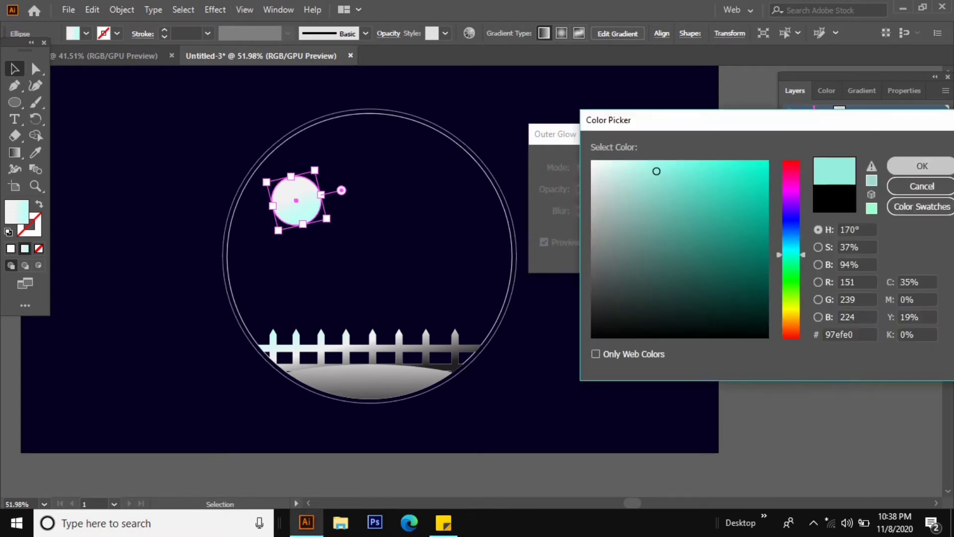
key(Return)
Set glow opacity about 30% and blur 31 px, apply it, then add a new layer.
text(56)
key(Tab)
text(22)
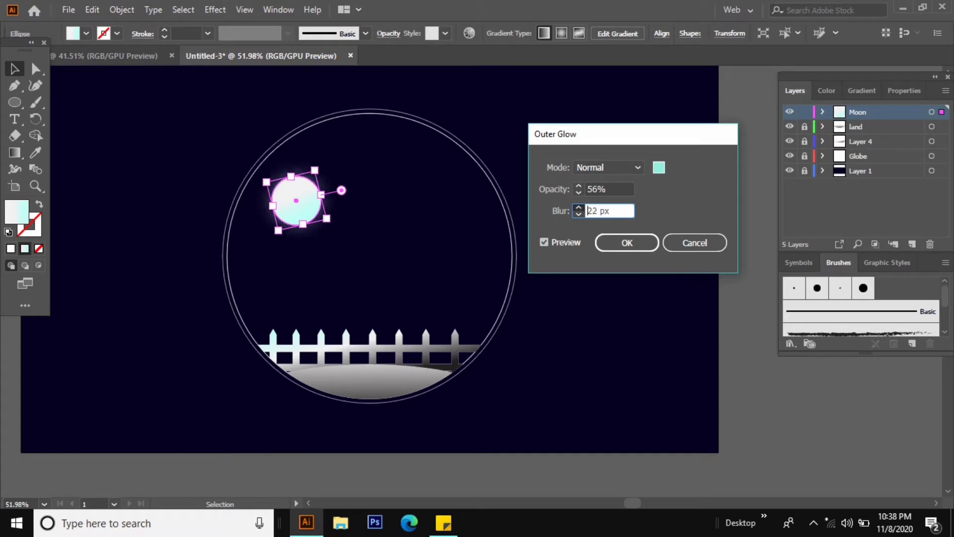
key(shift+Tab)
text(47)
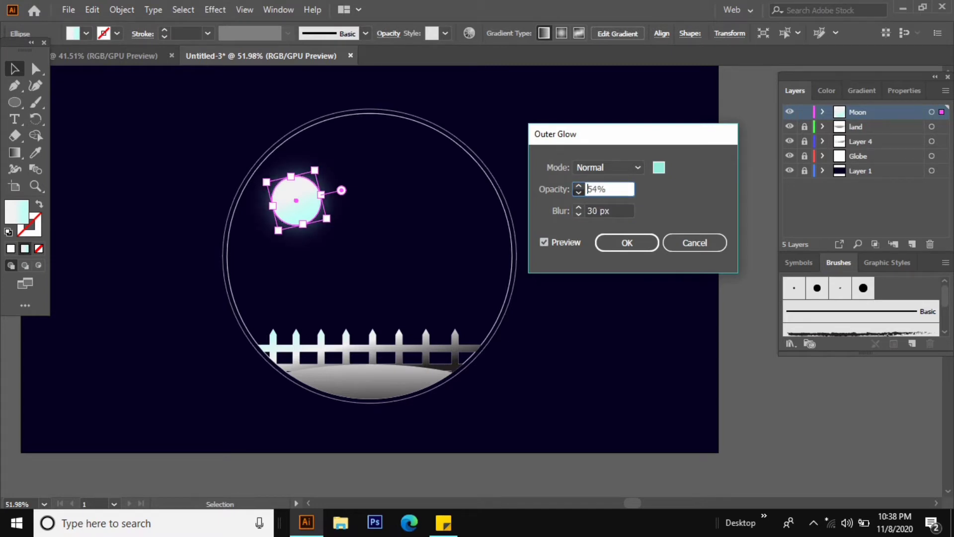
key(Tab)
text(1531)
key(shift+Tab)
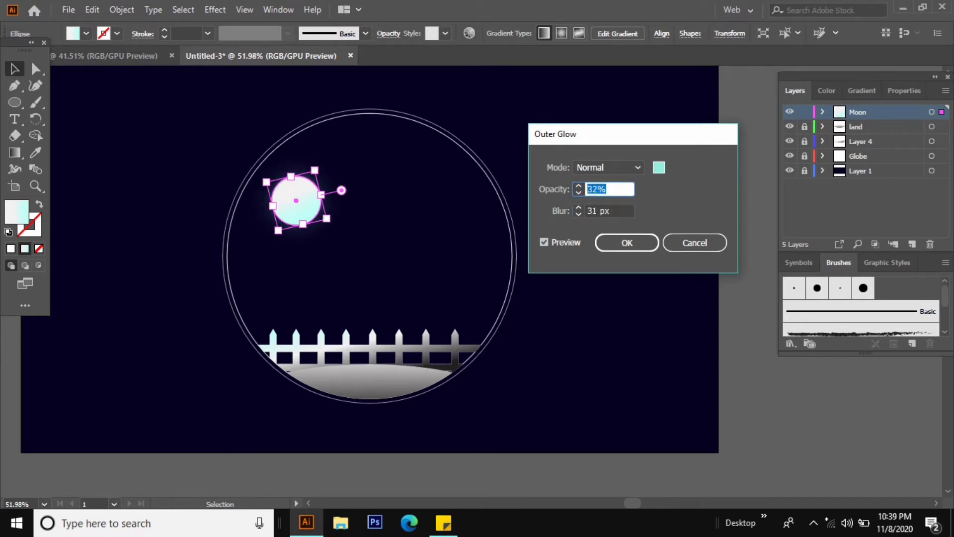
key(Tab)
key(Return)
key(ctrl+shift+a)
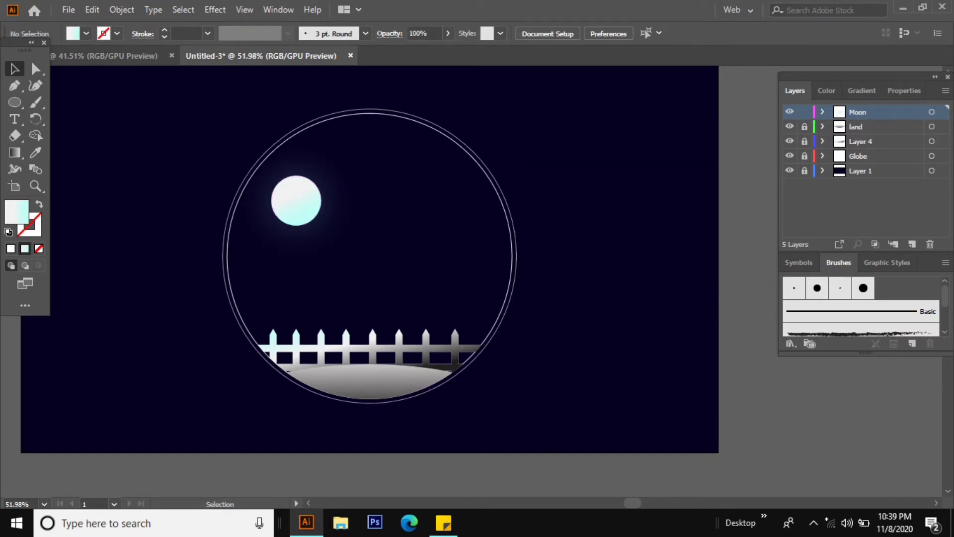
click(912, 244)
text(Snow)
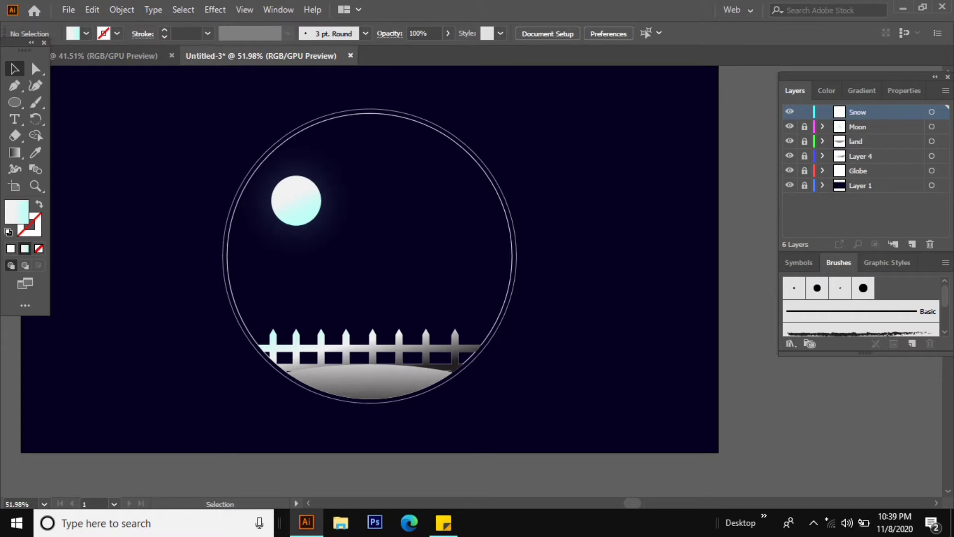
Create a 5 x 5 px circle filled with #c0fff6.
click(159, 224)
text(5)
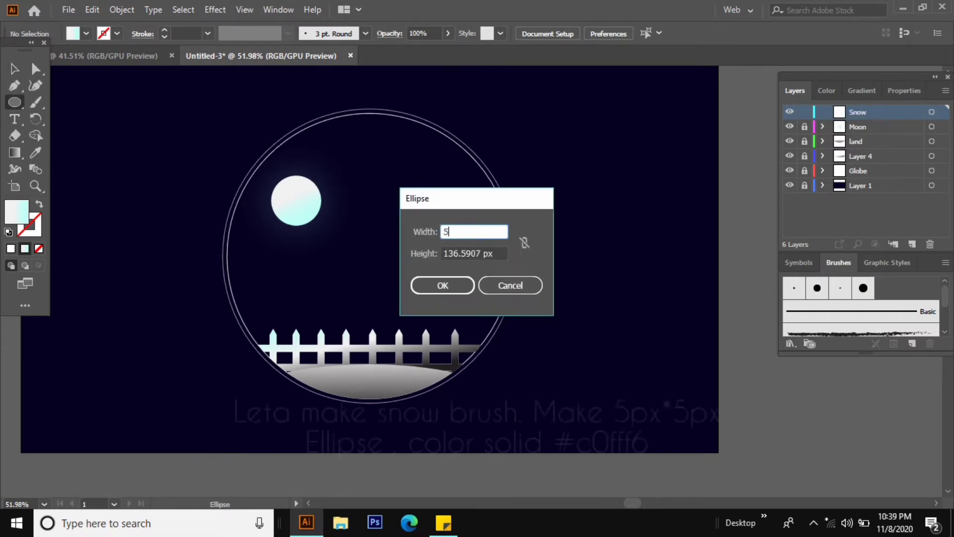
key(Tab)
text(5)
key(Return)
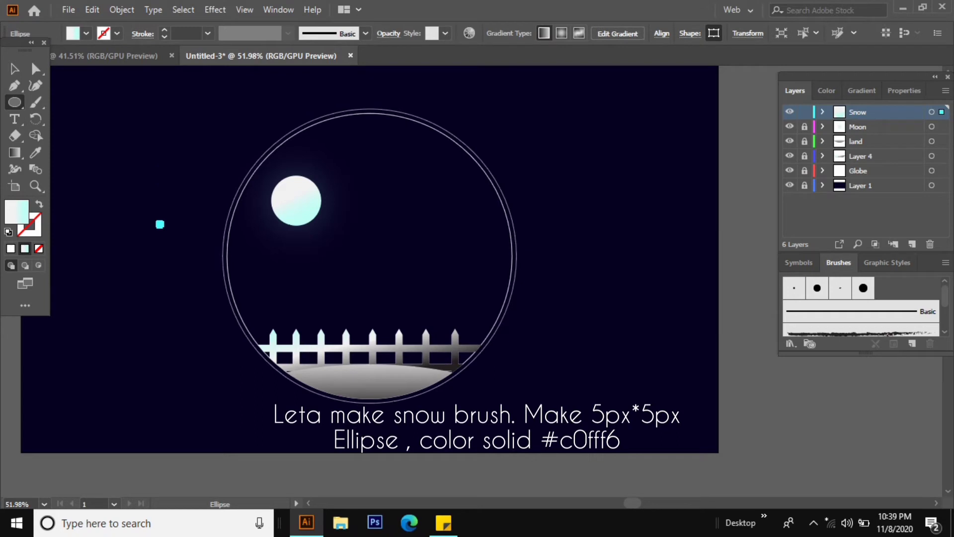
key(comma)
text(c)
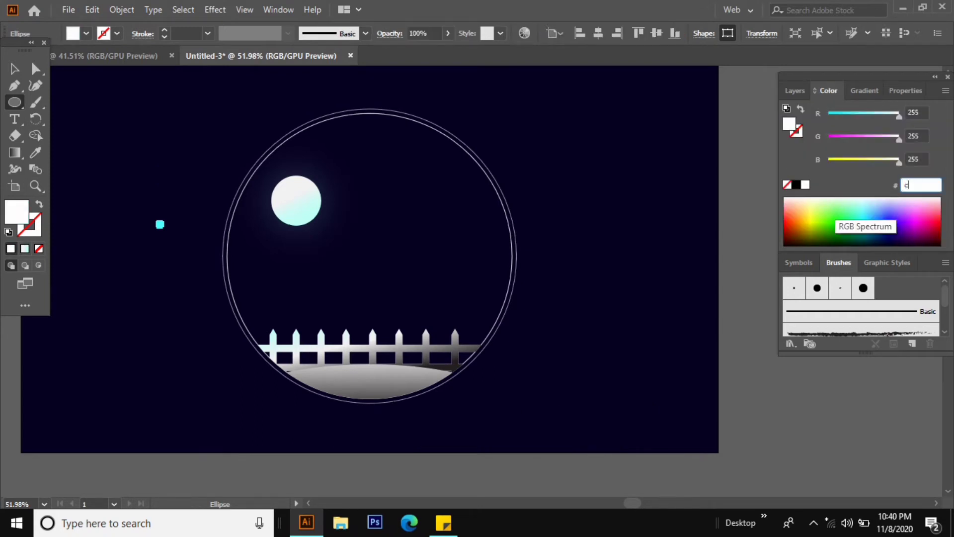
text(offf6)
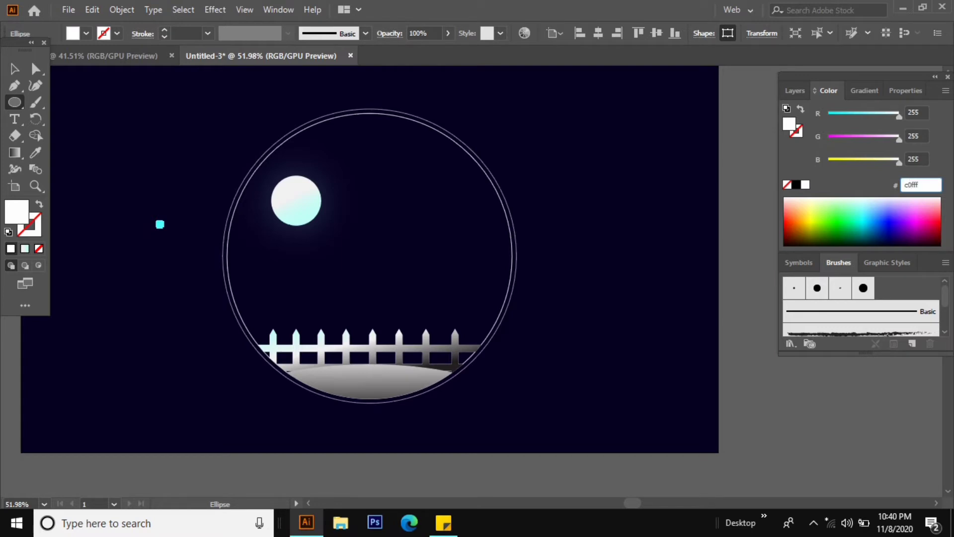
key(Return)
Start a new scatter brush from the tiny snow circle.
key(v)
click(160, 224)
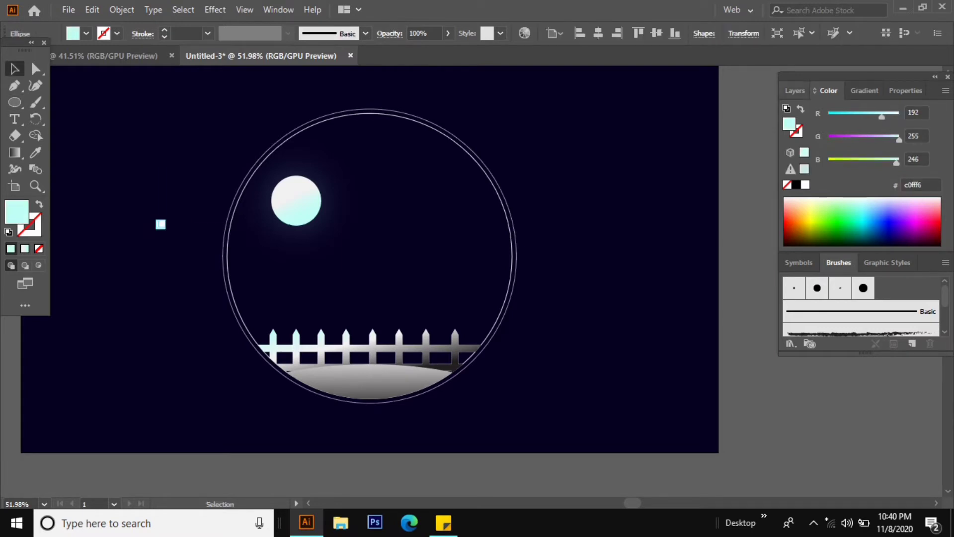
click(912, 343)
click(419, 277)
click(441, 360)
Name the brush snow, with Size random 50–100% and Spacing set to Random.
text(snow)
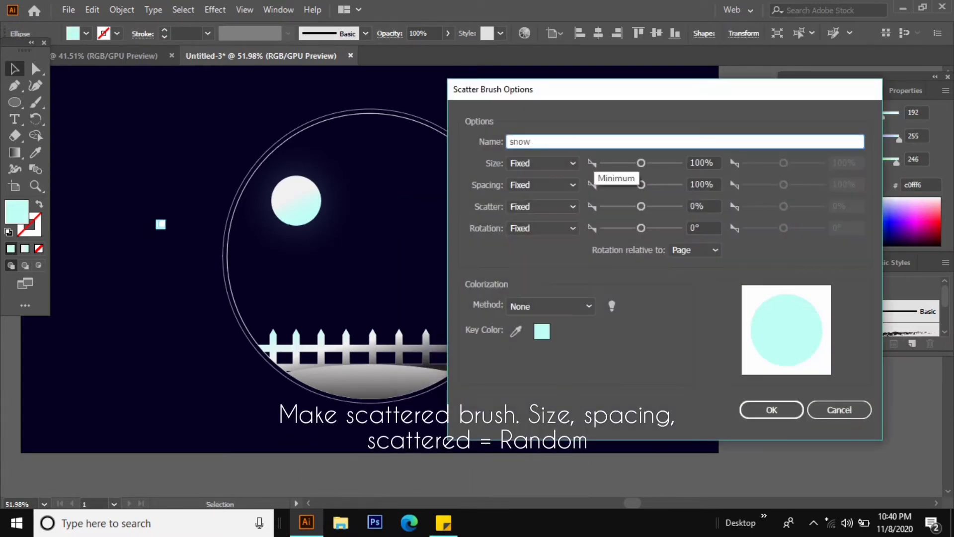
click(542, 163)
click(526, 193)
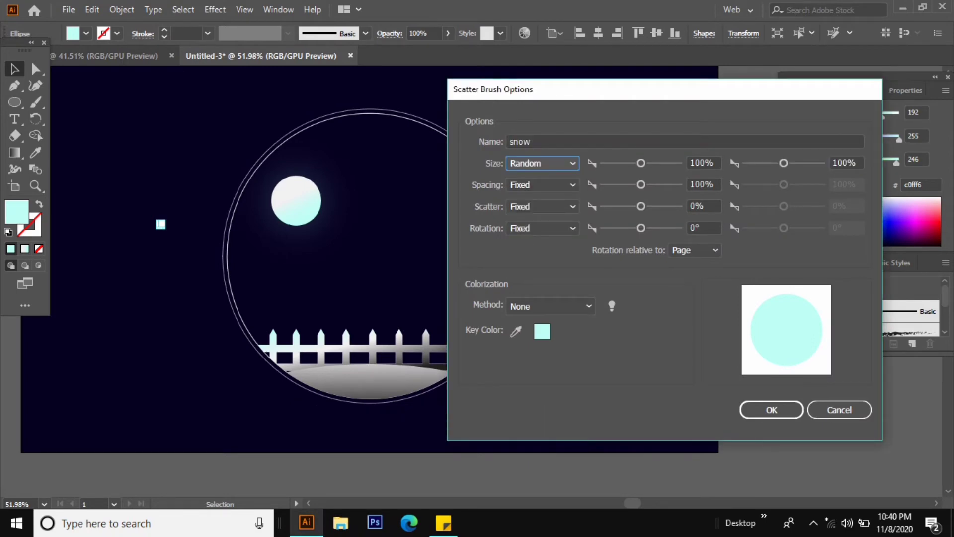
key(Tab)
key(Tab)
key(alt+Down)
key(Down)
key(Return)
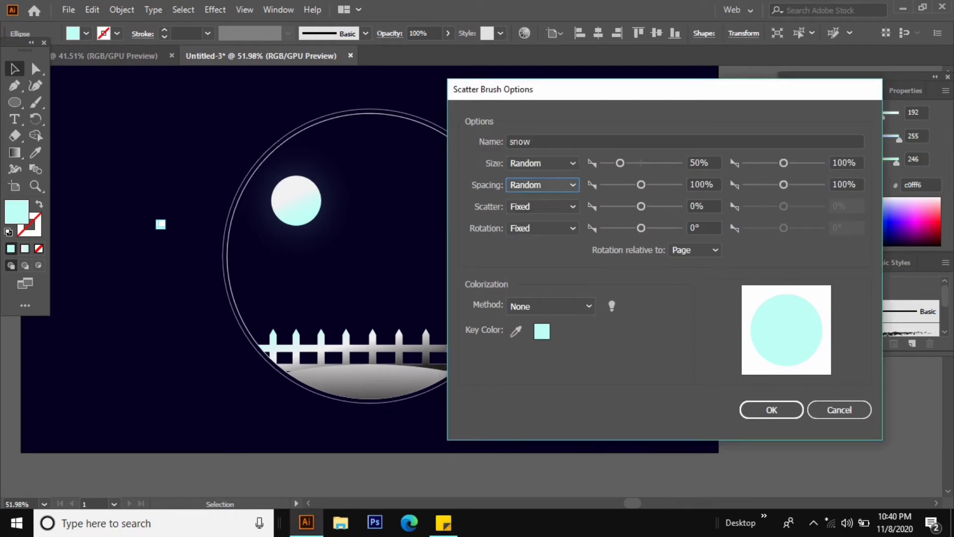
key(Tab)
text(1000)
Set maximum spacing to 1500%, make Scatter random, and save the brush.
key(Tab)
text(1500)
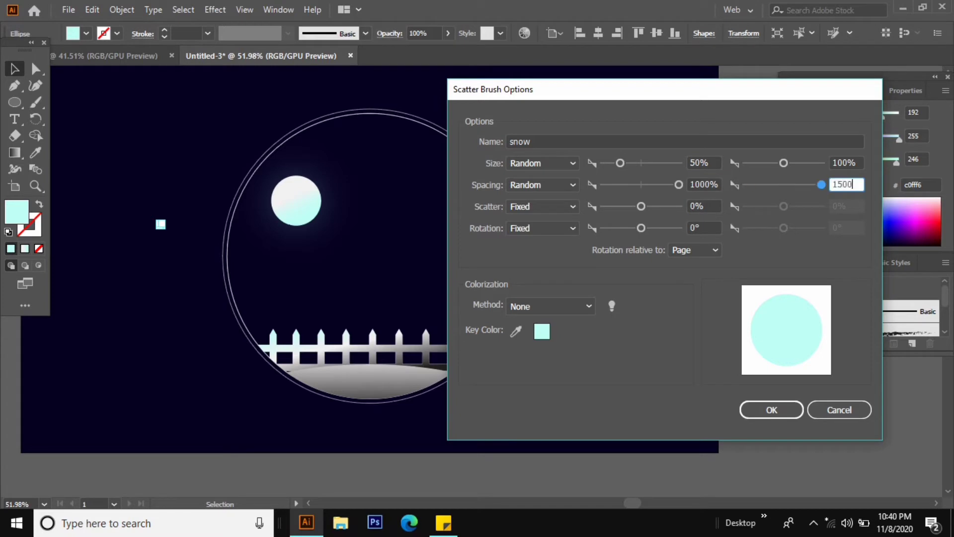
key(Tab)
key(alt+Down)
key(Down)
key(Return)
key(Tab)
key(Tab)
text(1)
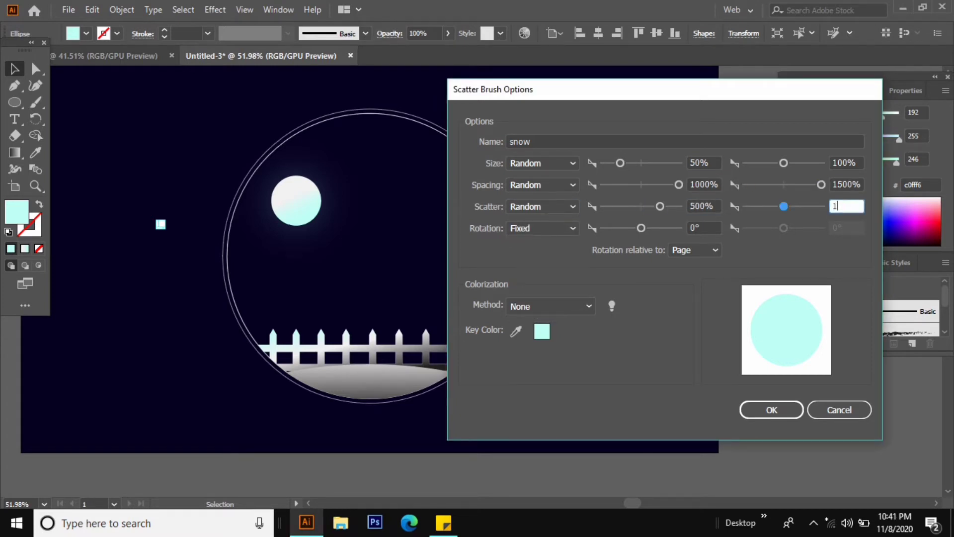
key(Return)
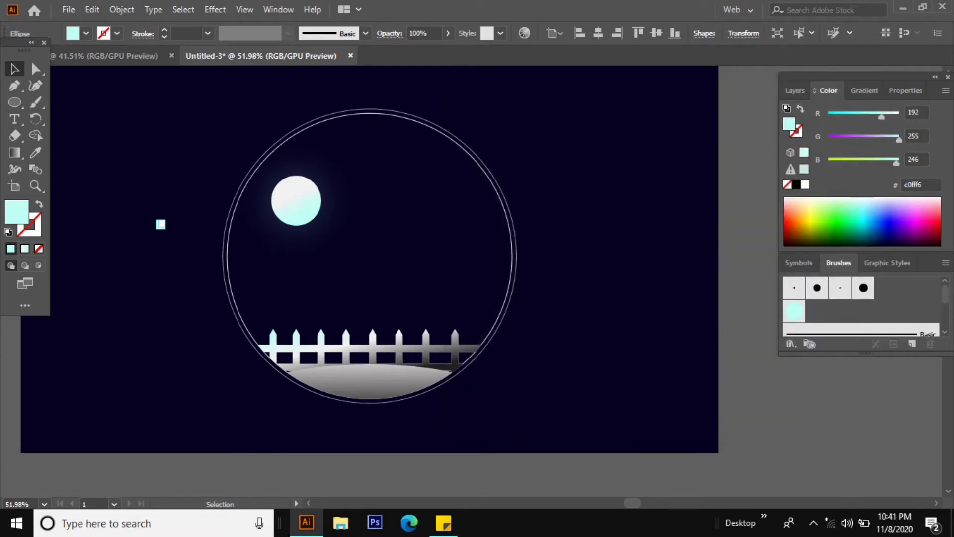
Delete the sample circle and paint snow-brush strokes across and around the globe.
key(b)
key(Delete)
key(shift+x)
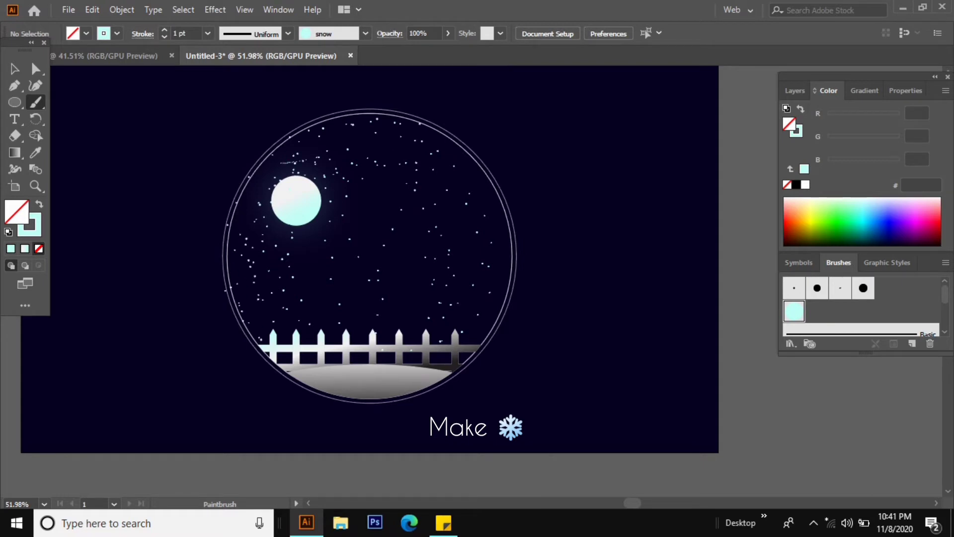
drag(280, 162, 239, 175)
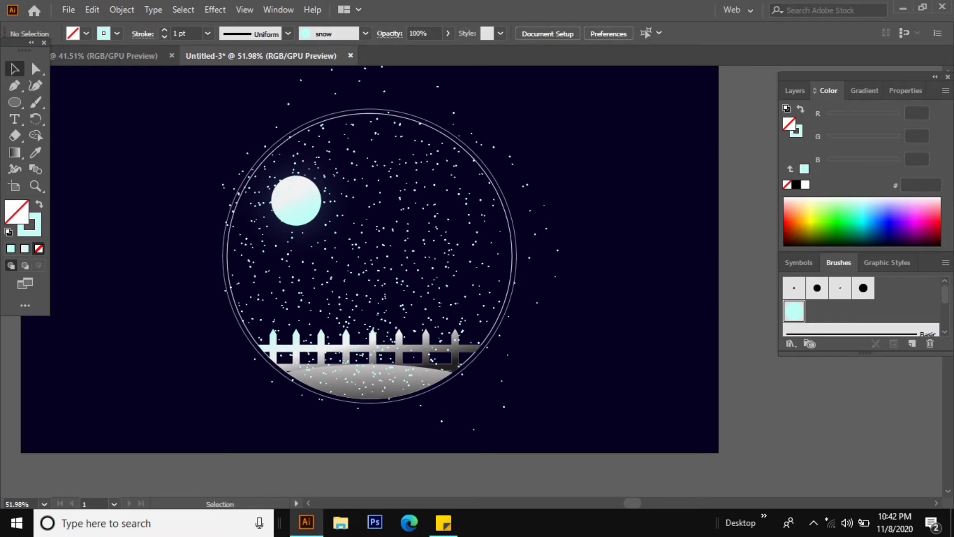
key(F7)
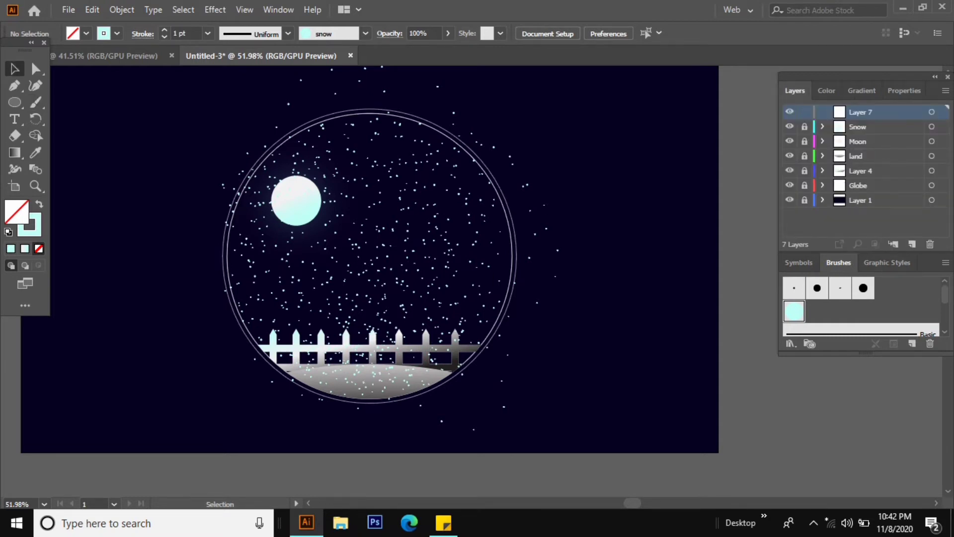
Build a pale cyan tree left of the globe from three stacked triangles united together.
mouse_move(14, 101)
mouse_down()
mouse_move(80, 134)
mouse_move(118, 116)
mouse_move(125, 160)
mouse_move(144, 179)
mouse_move(119, 191)
mouse_move(120, 98)
mouse_up()
key(v)
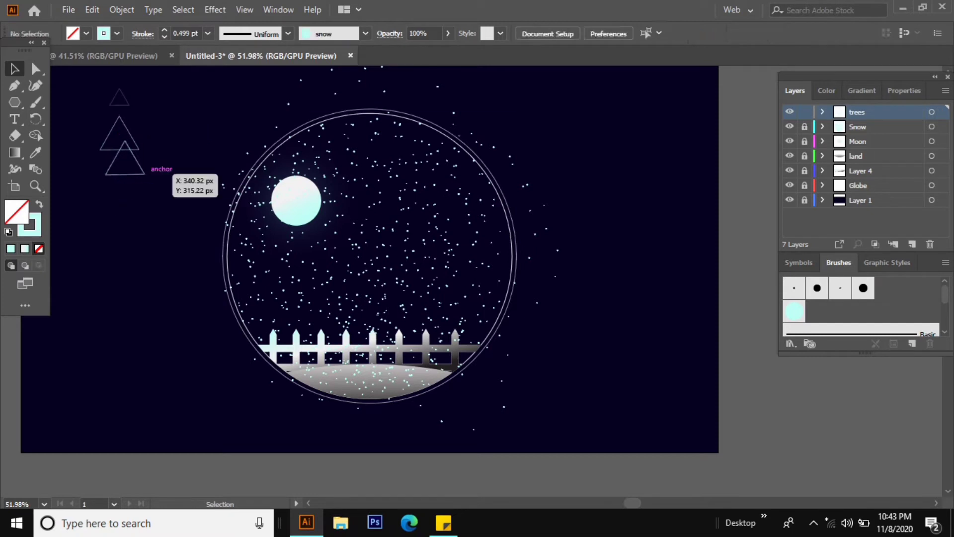
mouse_move(125, 164)
mouse_down()
mouse_move(122, 131)
mouse_move(128, 270)
mouse_up()
click(125, 144)
drag(119, 98, 131, 244)
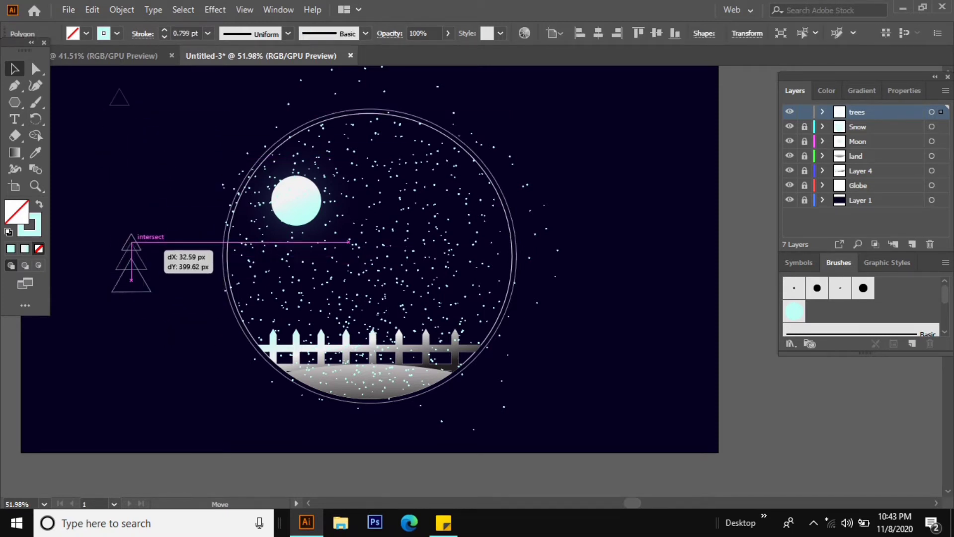
key(ctrl+a)
scroll(865, 298, down, 2)
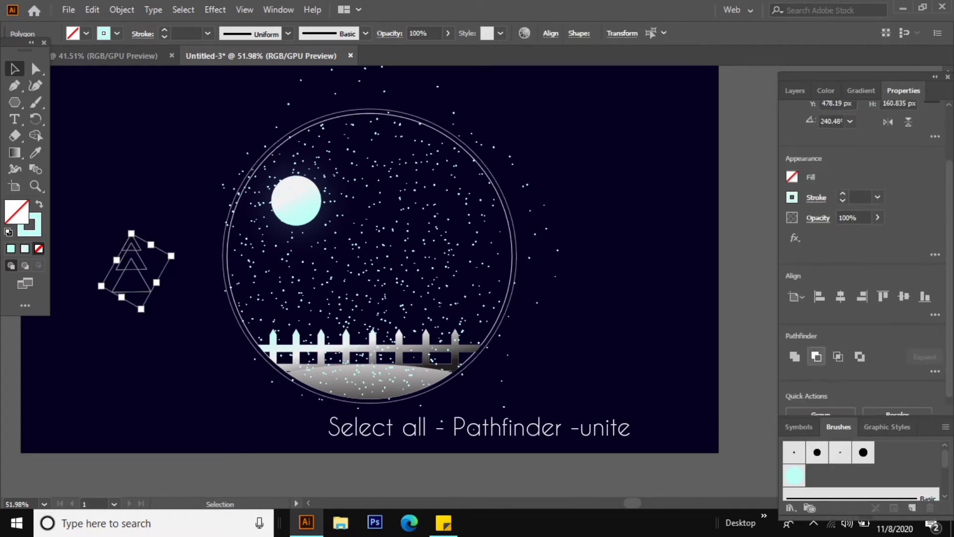
click(793, 356)
key(shift+x)
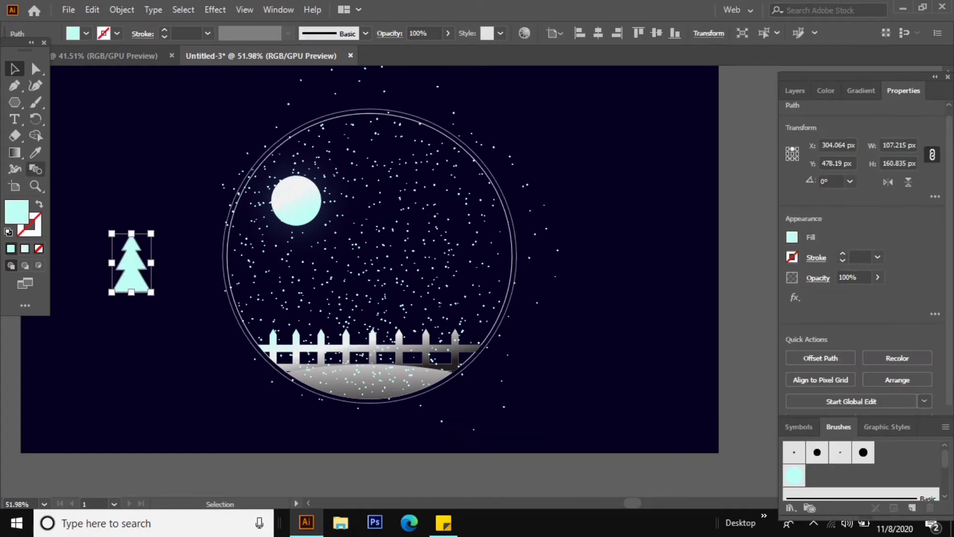
Give the tree the ground's grey gradient, running vertically with rebalanced stops.
click(35, 153)
click(348, 383)
key(ctrl+F9)
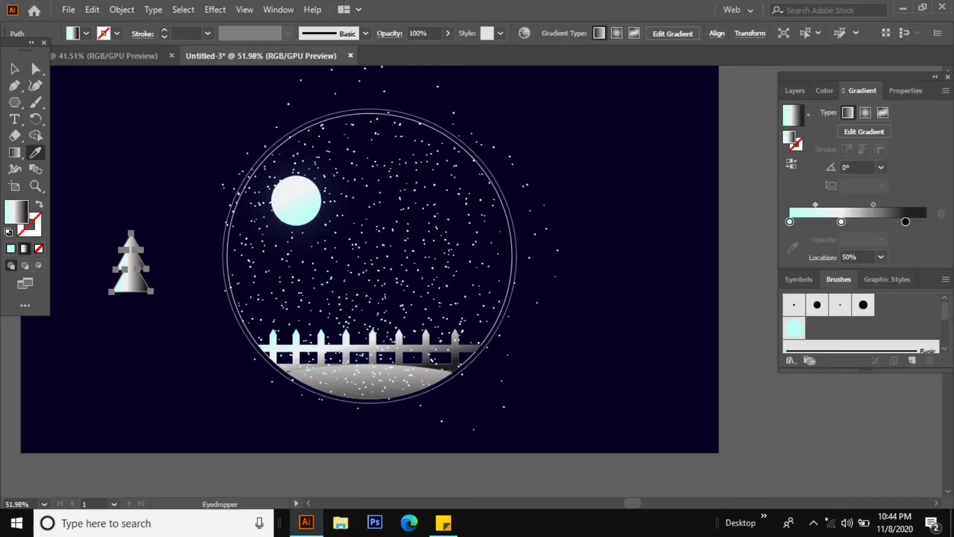
key(g)
drag(130, 204, 137, 343)
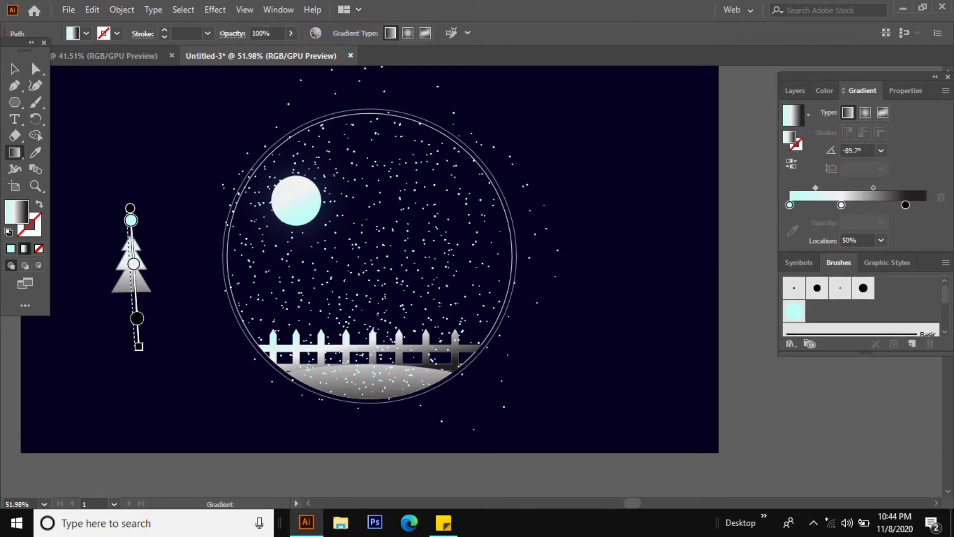
key(v)
mouse_move(906, 221)
mouse_down()
mouse_move(851, 204)
mouse_move(852, 221)
mouse_up()
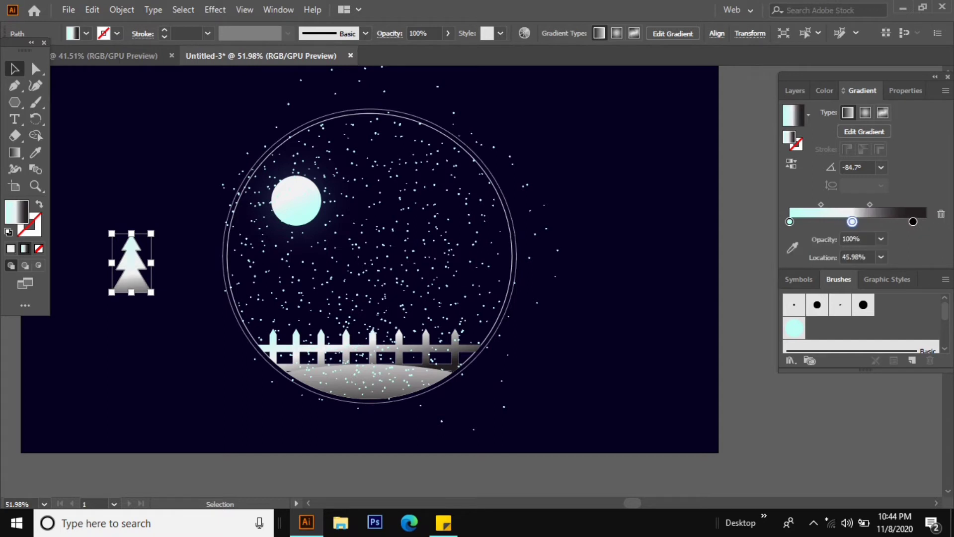
Copy the tree, then enlarge and move copies into the globe beside the fence.
click(131, 269)
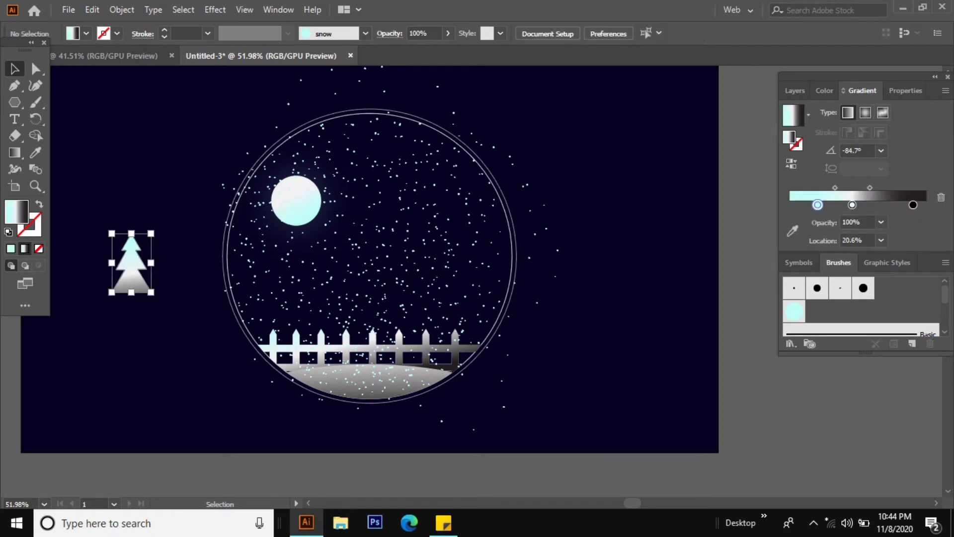
mouse_move(131, 269)
mouse_down()
mouse_move(155, 320)
mouse_move(104, 330)
mouse_up()
click(155, 317)
drag(175, 286, 197, 255)
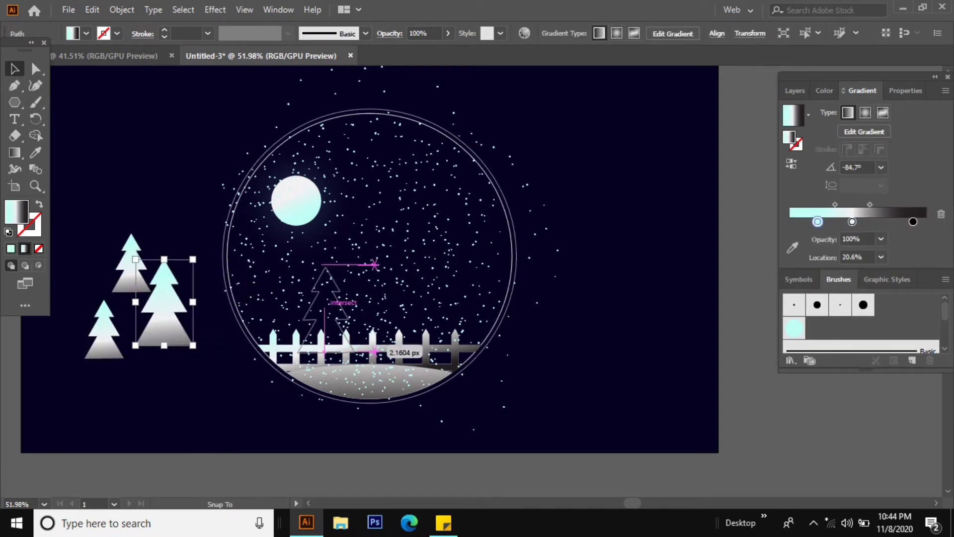
drag(164, 309, 334, 323)
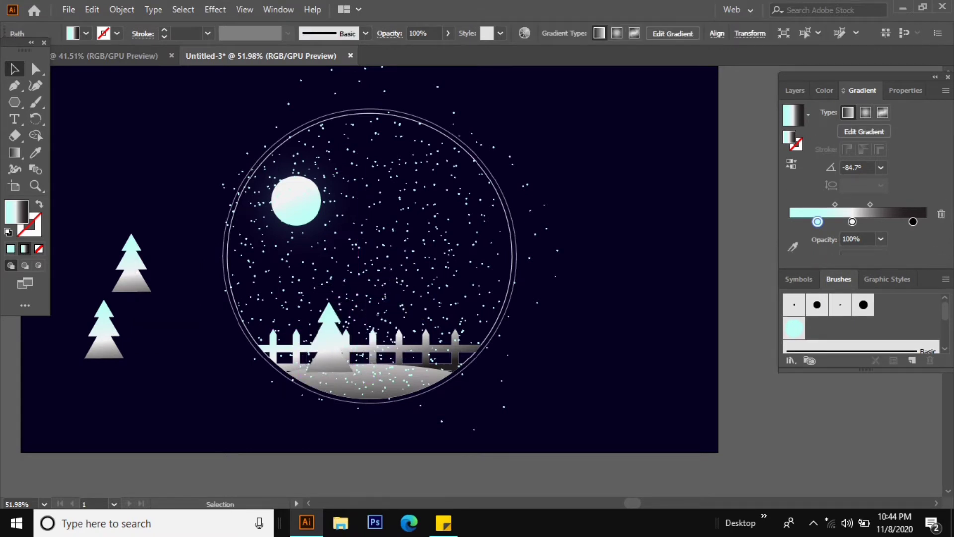
click(131, 269)
mouse_move(130, 269)
mouse_down()
mouse_move(318, 338)
mouse_move(304, 348)
mouse_up()
key(ctrl+shift+a)
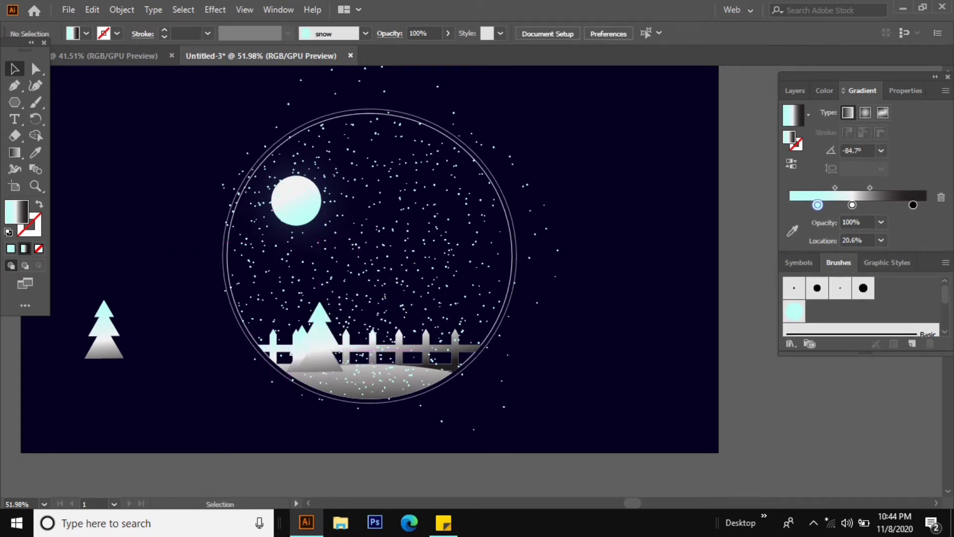
Move the last tree to the fence's right and copy a tree pair left of the globe.
click(105, 333)
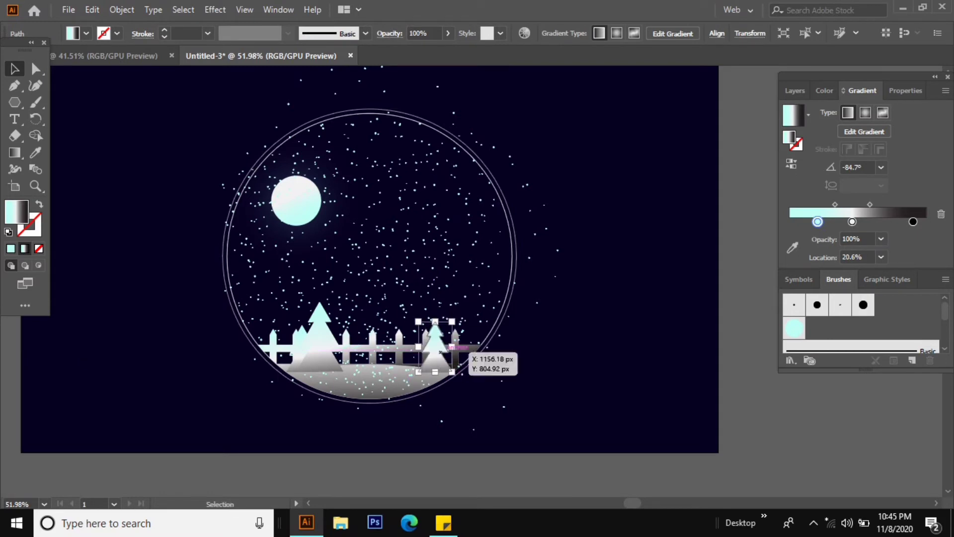
drag(105, 333, 435, 351)
key(ctrl+shift+a)
click(435, 343)
key(ctrl+shift+a)
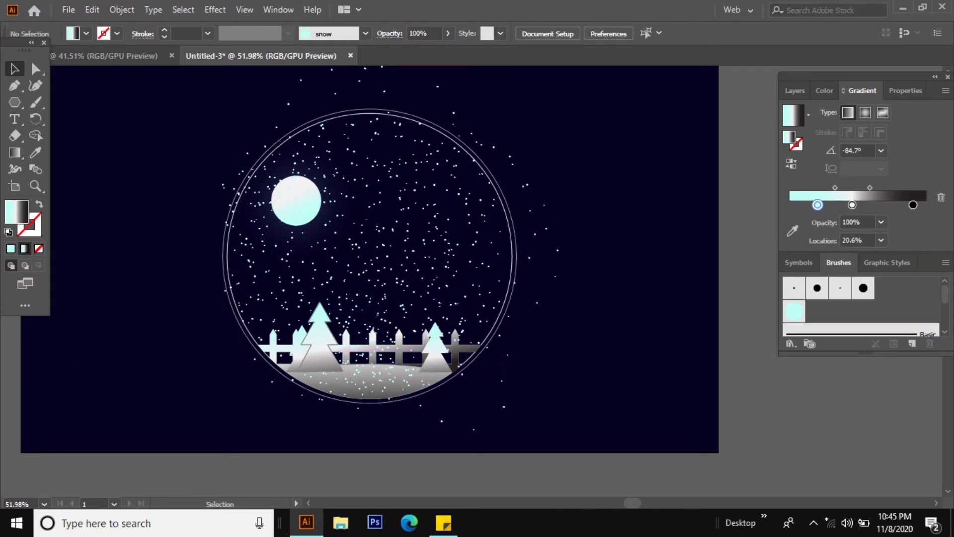
drag(318, 343, 174, 345)
Make a 180° reflected copy of the tree cluster.
right_click(194, 348)
mouse_move(237, 267)
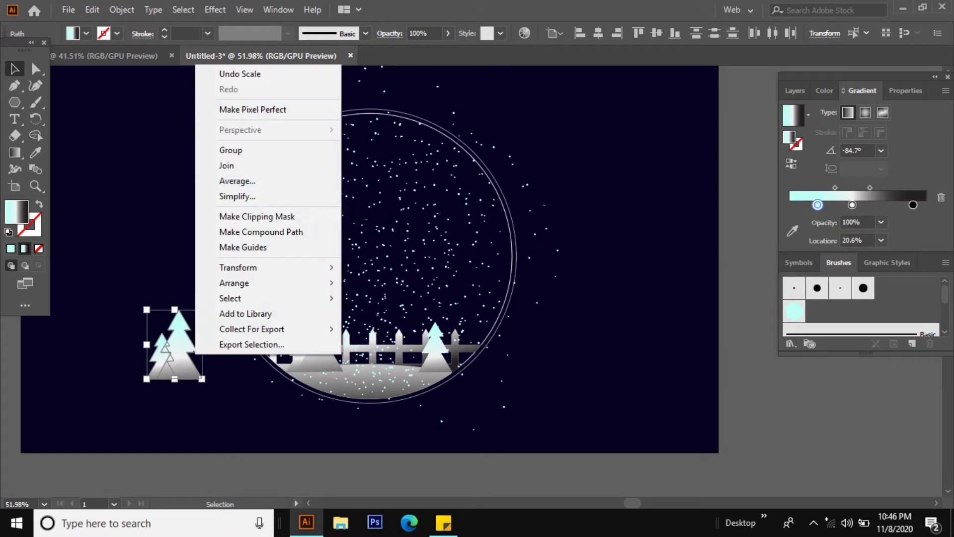
click(378, 318)
text(180)
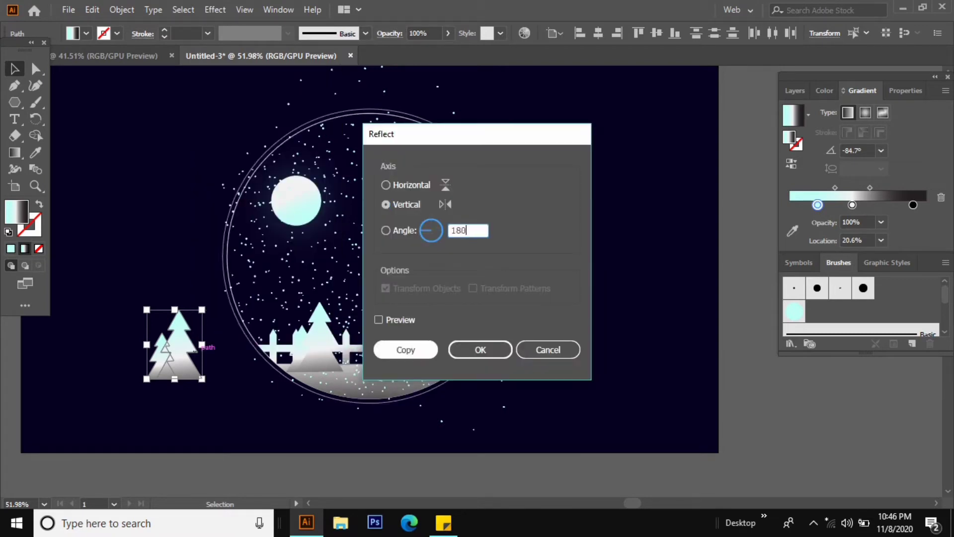
click(405, 349)
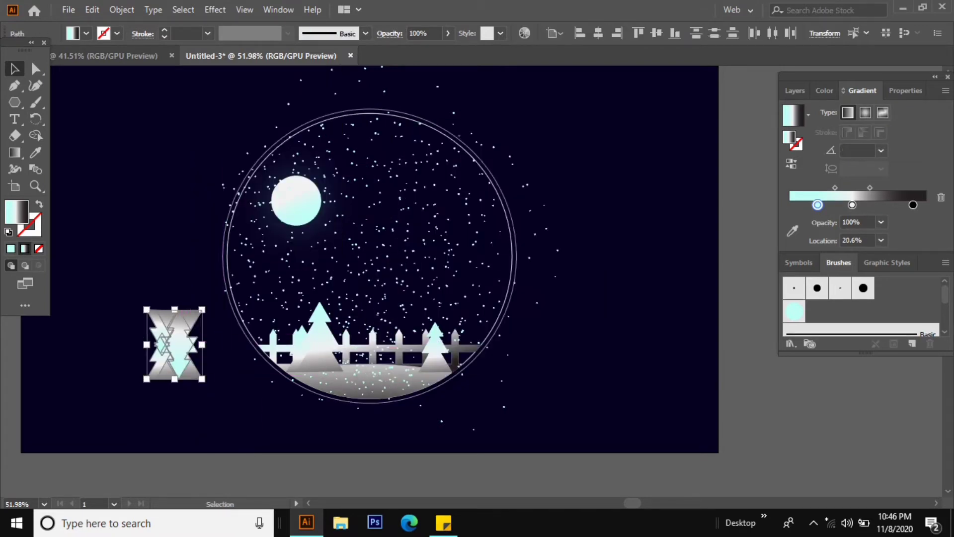
Move the upright trees aside and unite the flipped trees into one shape.
drag(189, 348, 100, 368)
drag(144, 283, 204, 308)
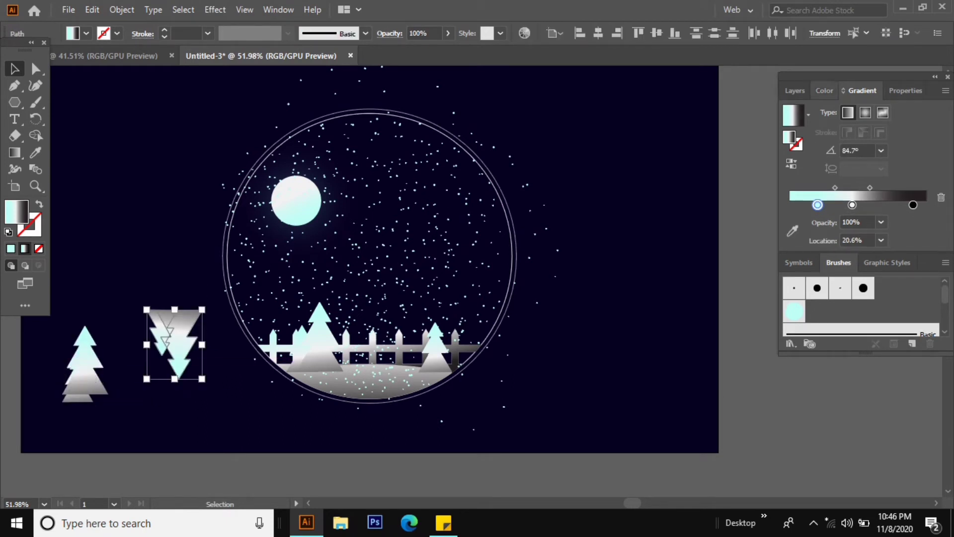
click(905, 90)
scroll(865, 249, down, 1)
click(792, 319)
Shrink and tilt the merged upside-down trees, leaving them left of the globe.
drag(201, 379, 210, 377)
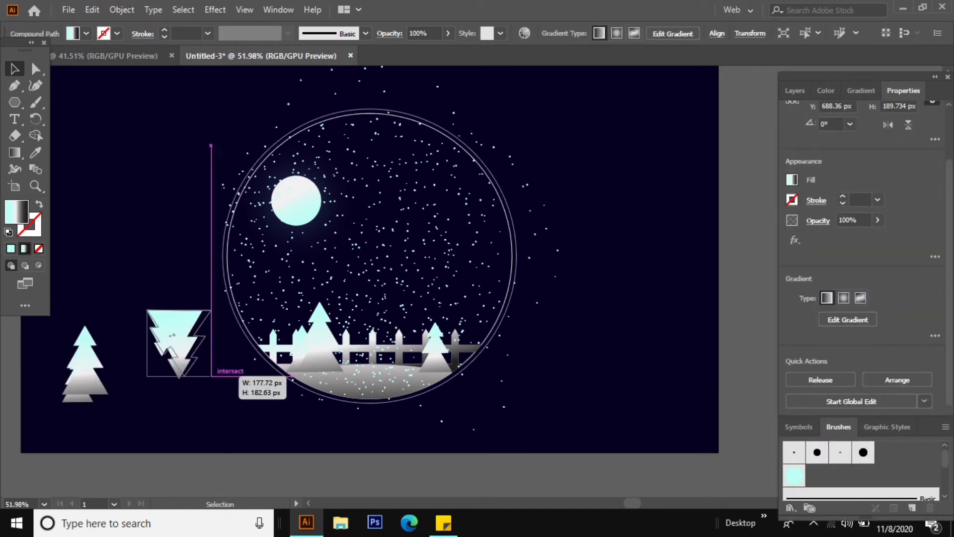
drag(174, 340, 319, 407)
drag(362, 441, 374, 417)
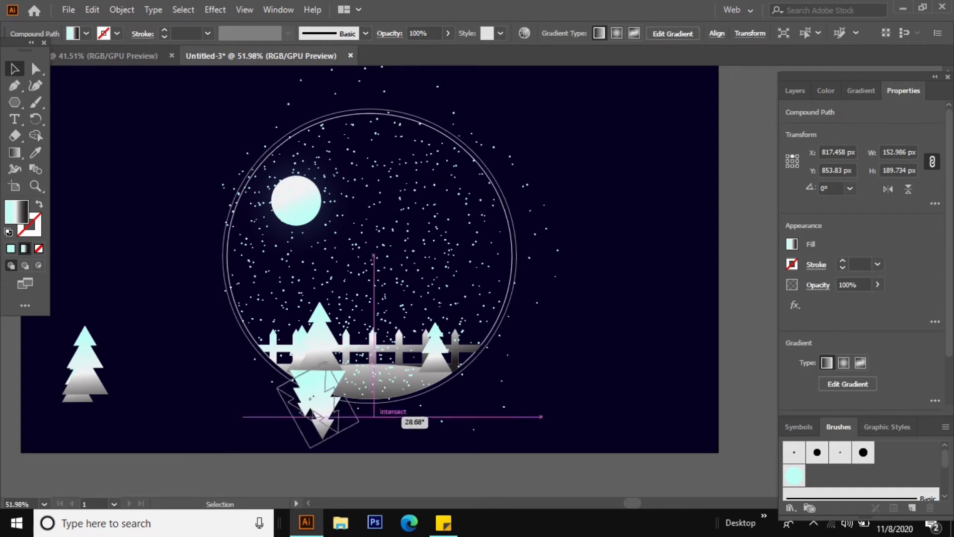
drag(318, 407, 209, 383)
key(Delete)
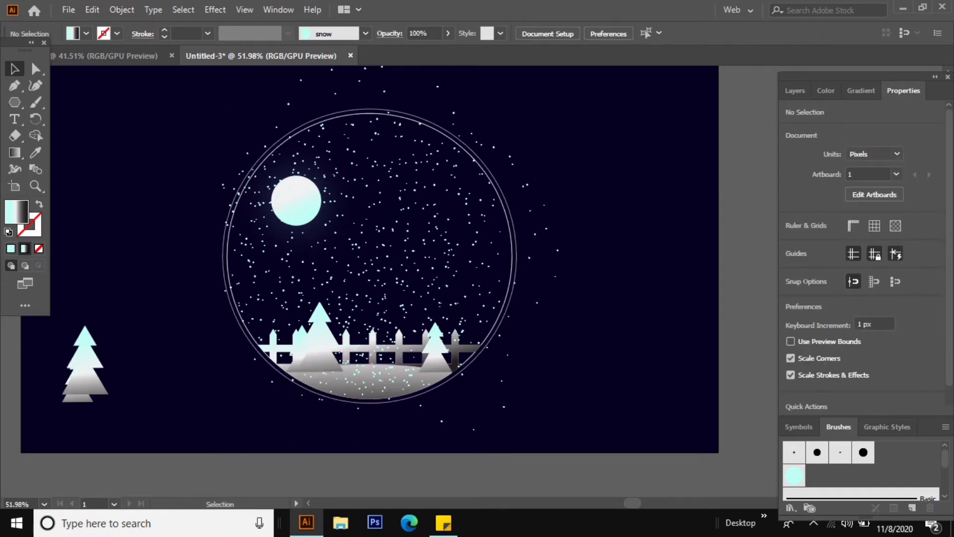
key(ctrl+z)
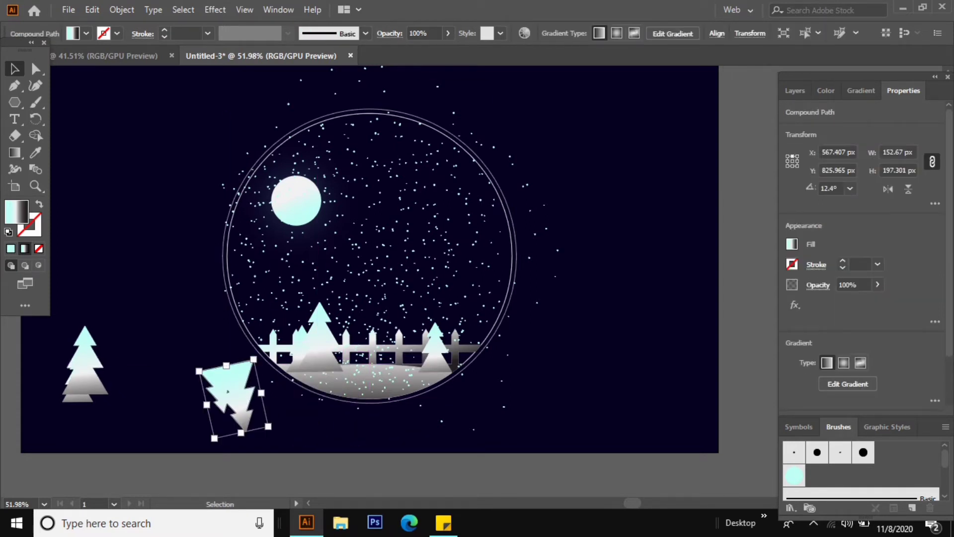
Fill the merged shape with white #ffffff.
double_click(17, 211)
text(ffffff)
key(Return)
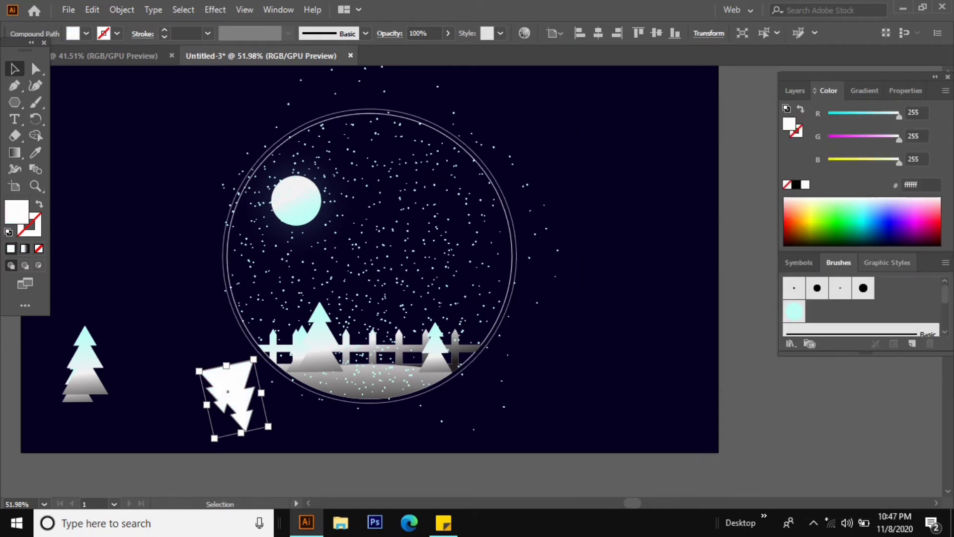
Make the shape black at 13% opacity and move it under the globe's ground.
click(797, 184)
drag(448, 33, 418, 54)
mouse_move(229, 398)
mouse_down()
mouse_move(371, 397)
mouse_move(238, 323)
mouse_up()
key(shift+grave)
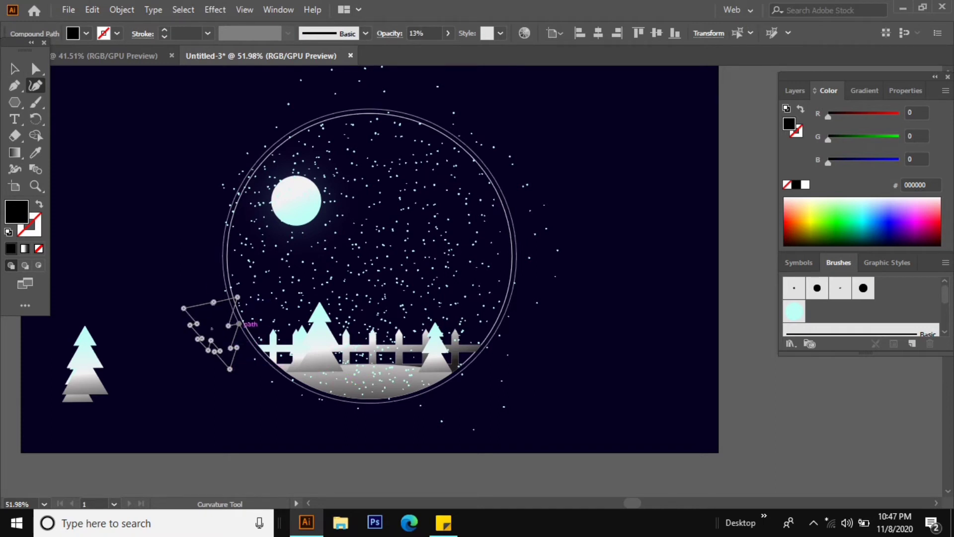
key(v)
drag(223, 338, 319, 393)
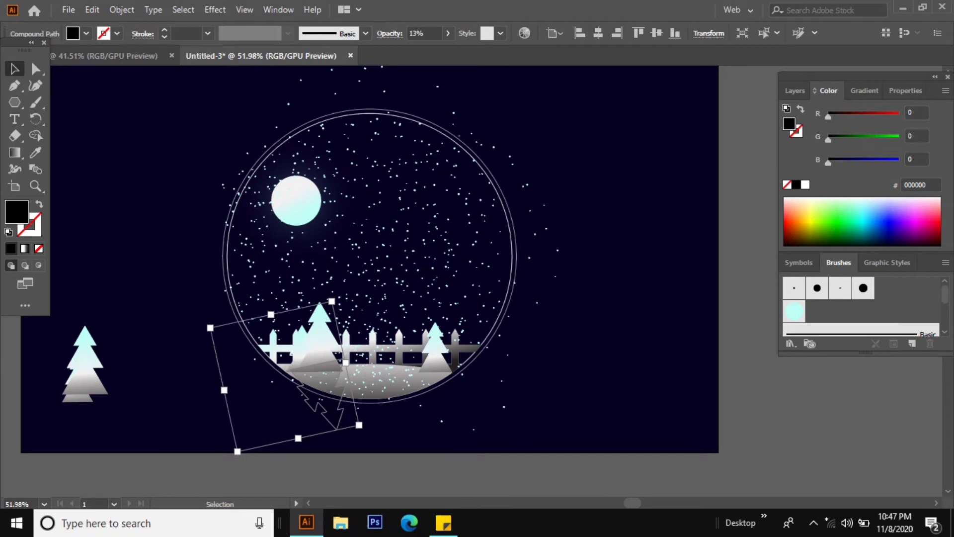
Arrange the faint shape behind the other trees using the Layers panel.
key(F7)
click(824, 112)
key(ctrl+shift+a)
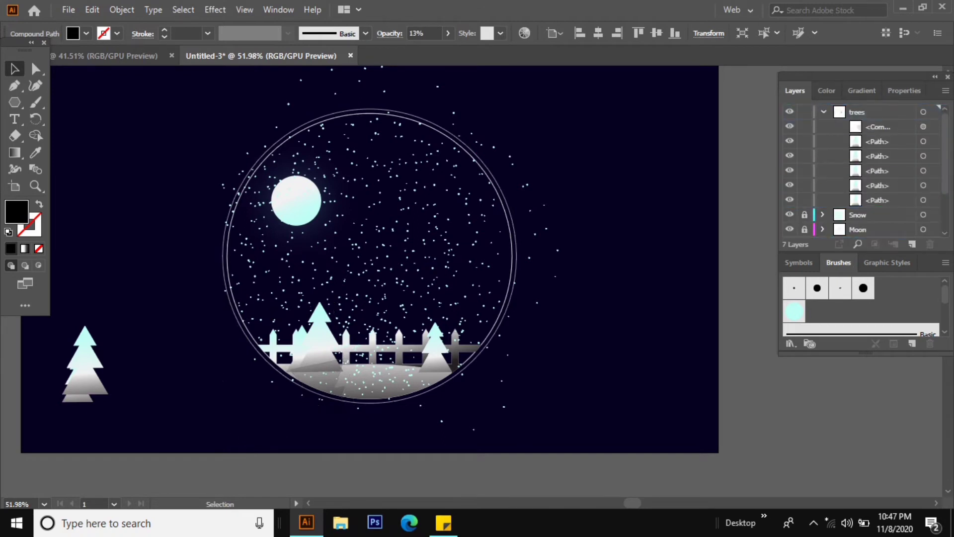
click(923, 126)
key(ctrl+z)
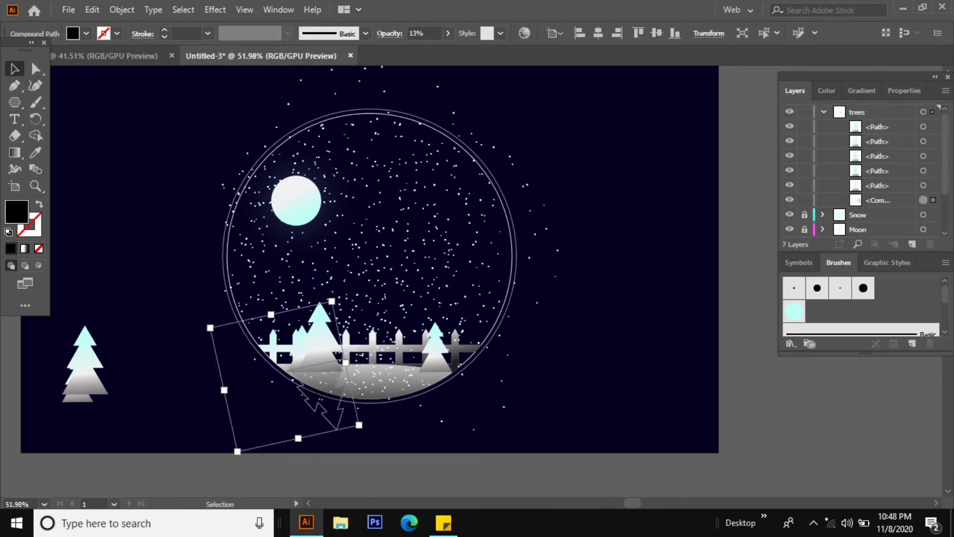
key(ctrl+z)
key(ctrl+z)
key(ctrl+z)
key(ctrl+z)
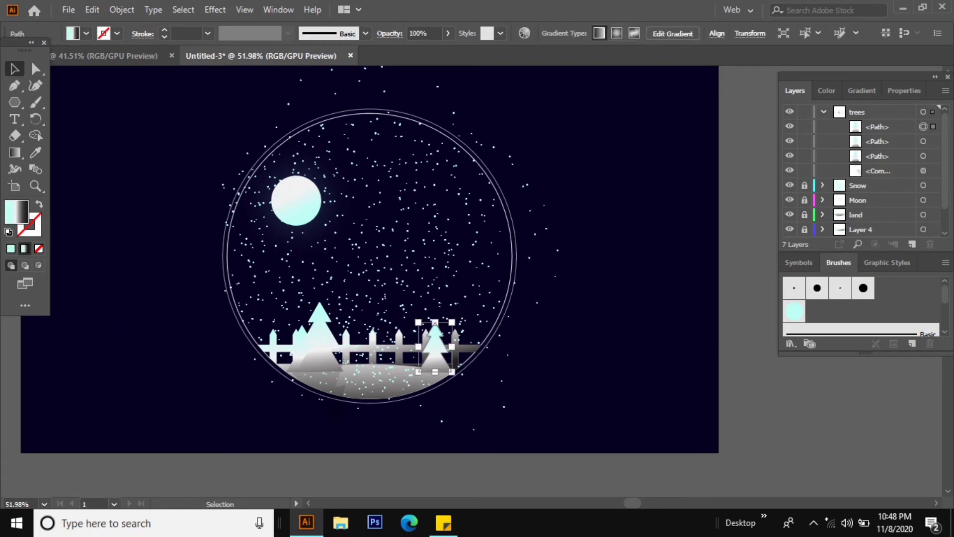
key(ctrl+z)
right_click(206, 387)
click(229, 86)
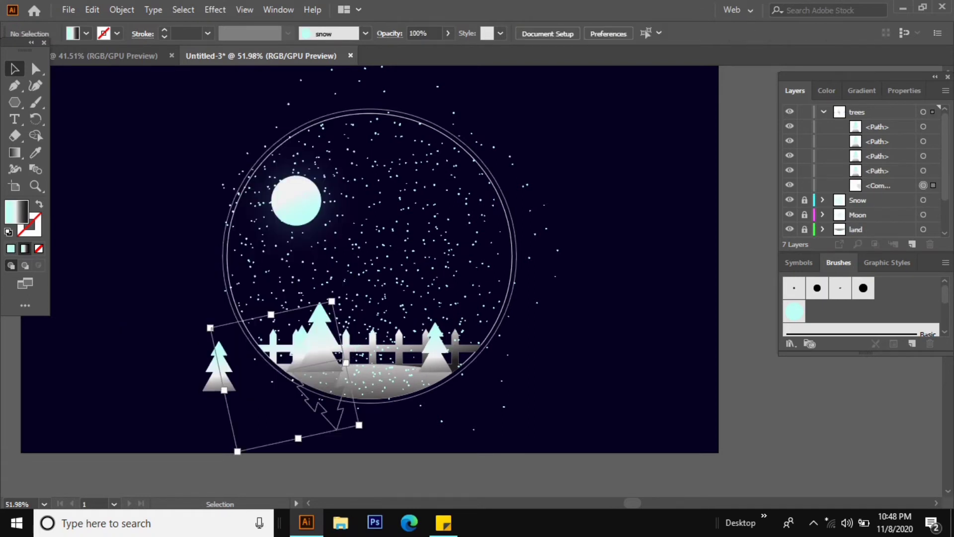
key(ctrl+shift+a)
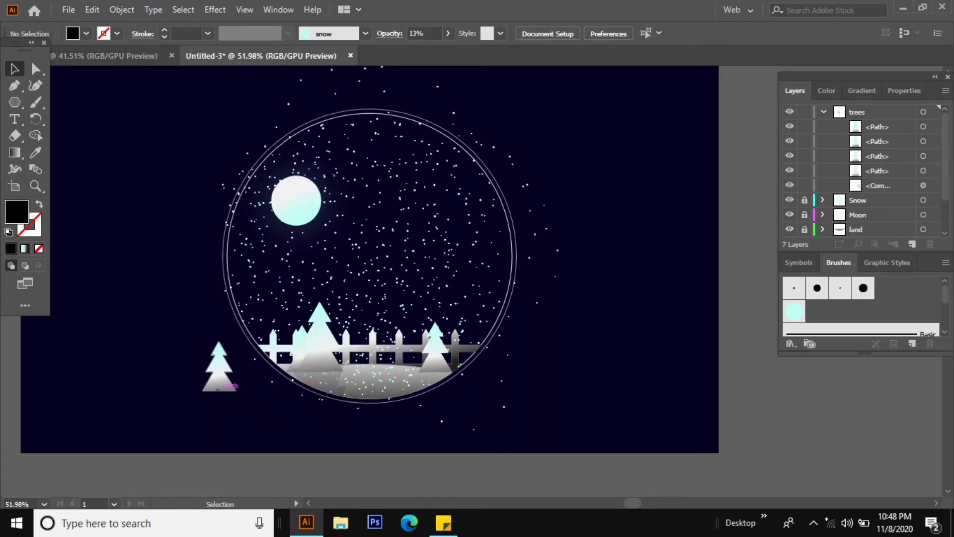
Reflect the small left tree, place it below the right tree, and send it to back.
right_click(226, 384)
click(392, 348)
click(481, 347)
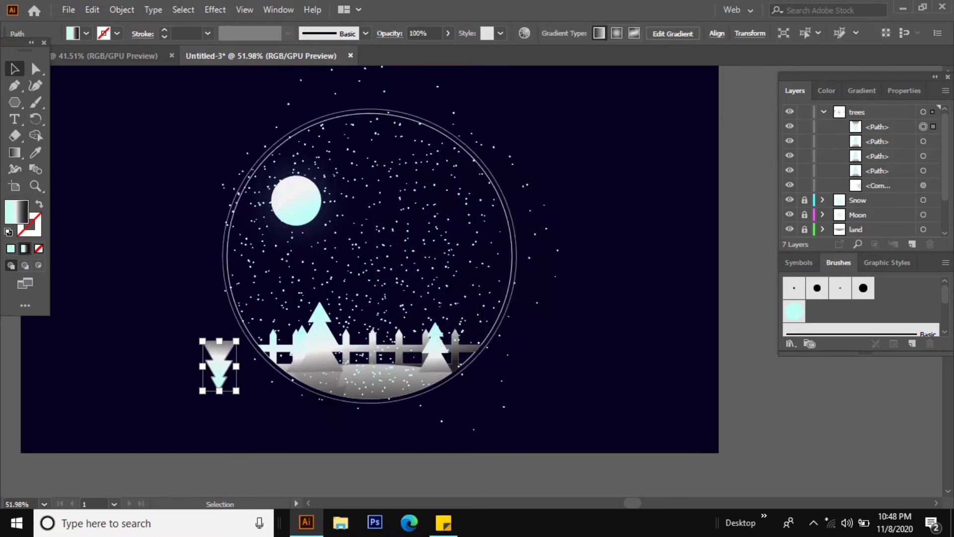
mouse_move(219, 368)
mouse_down()
mouse_move(451, 398)
mouse_move(436, 388)
mouse_move(445, 419)
mouse_up()
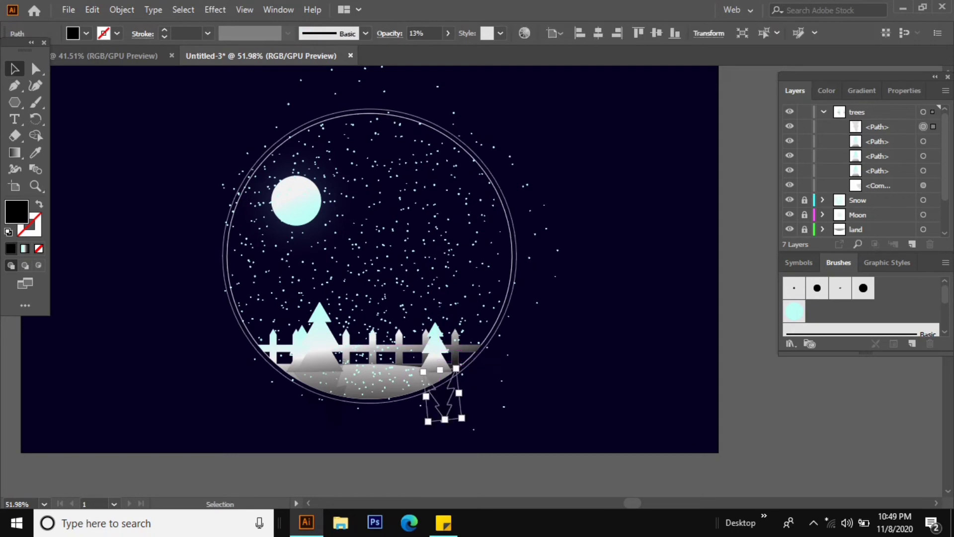
key(ctrl+shift+bracketleft)
key(ctrl+shift+a)
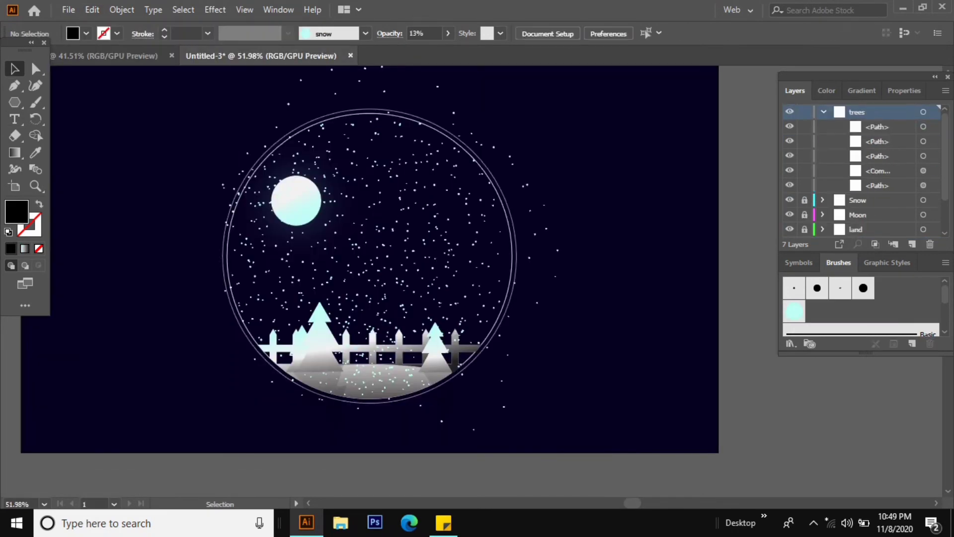
Paste the dancing couple on a new layer, scaled and placed above the fence.
click(823, 112)
key(ctrl+l)
text(love)
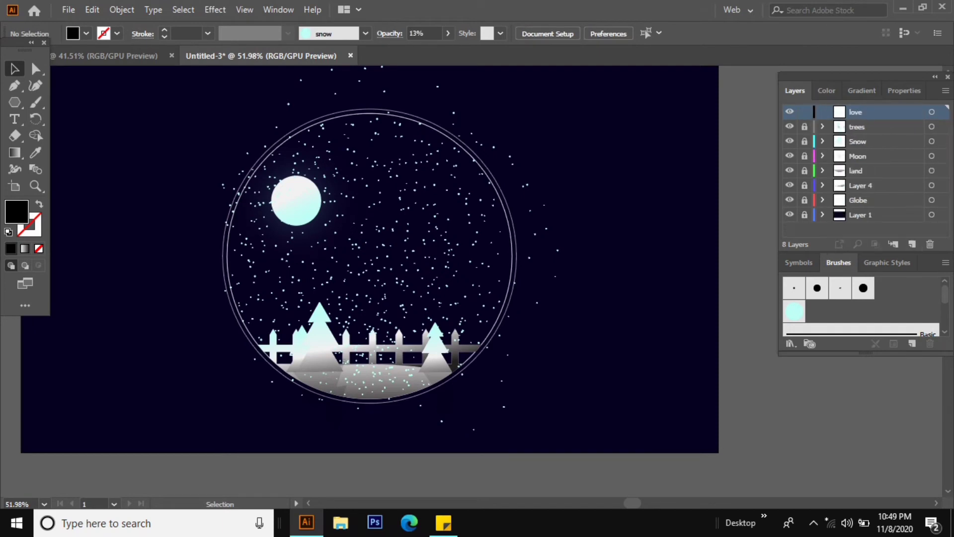
key(ctrl+v)
drag(595, 109, 458, 351)
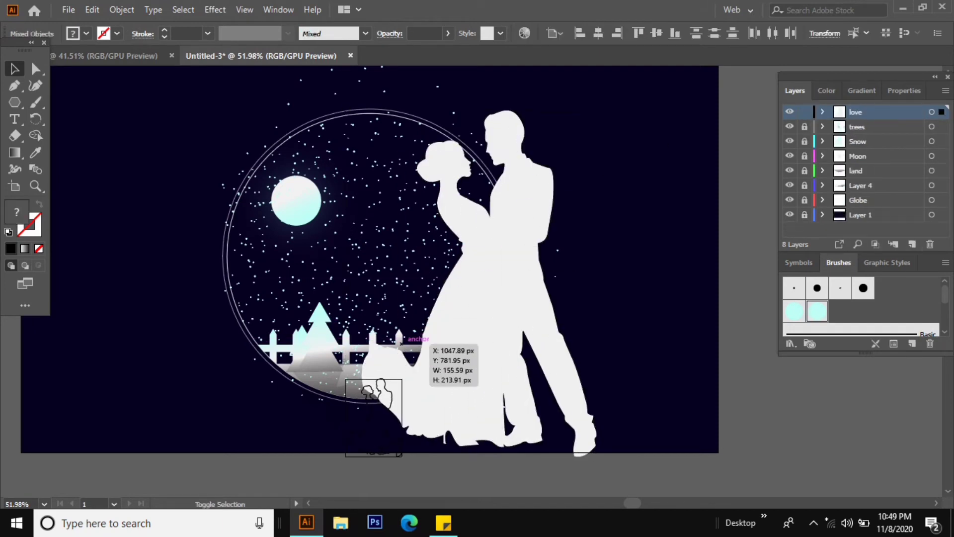
drag(388, 408, 379, 330)
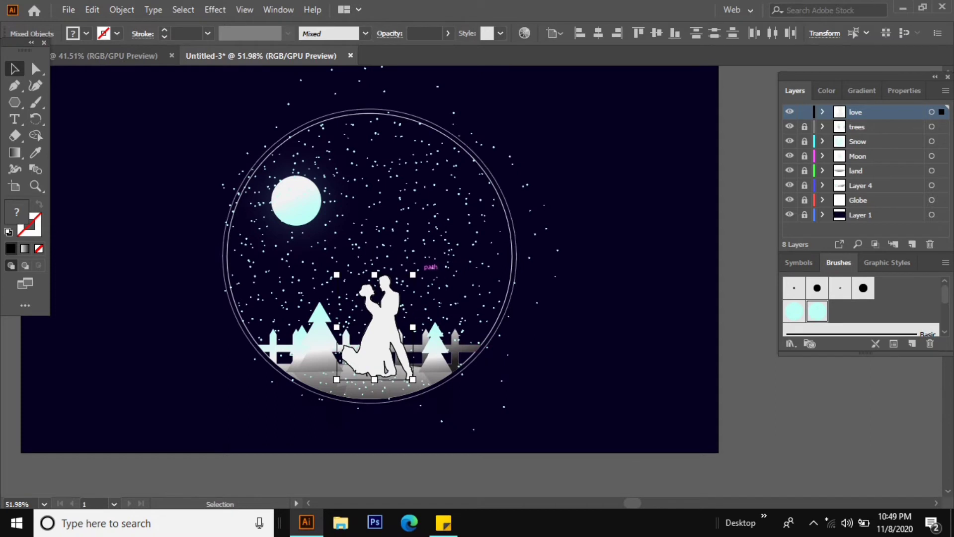
drag(412, 274, 398, 291)
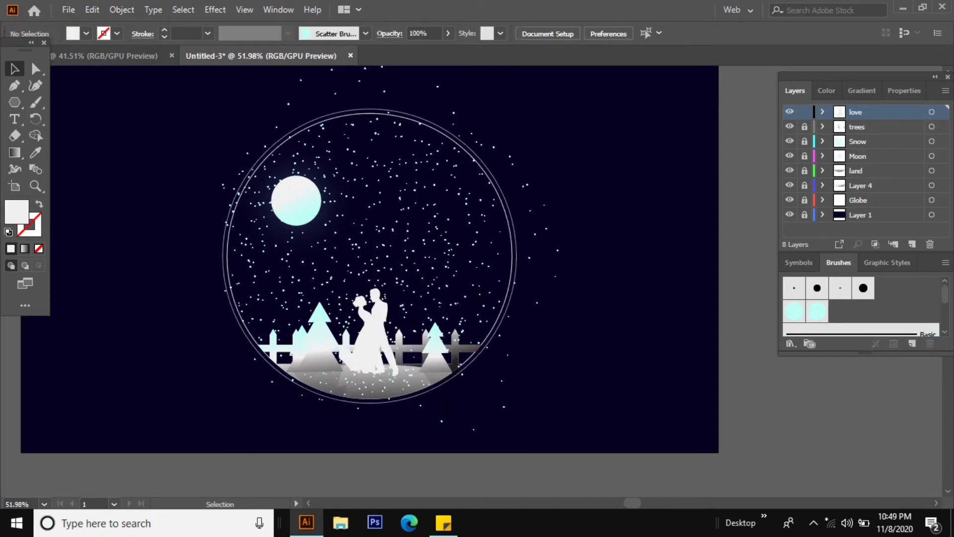
Fill the couple with a gradient running vertically from heads to feet.
click(378, 328)
key(period)
key(ctrl+shift+a)
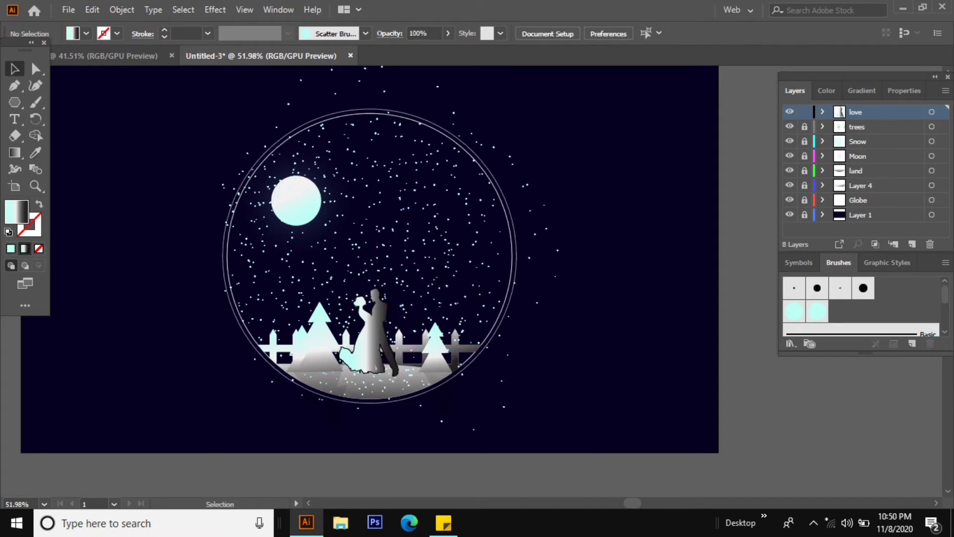
click(373, 328)
key(g)
click(436, 339)
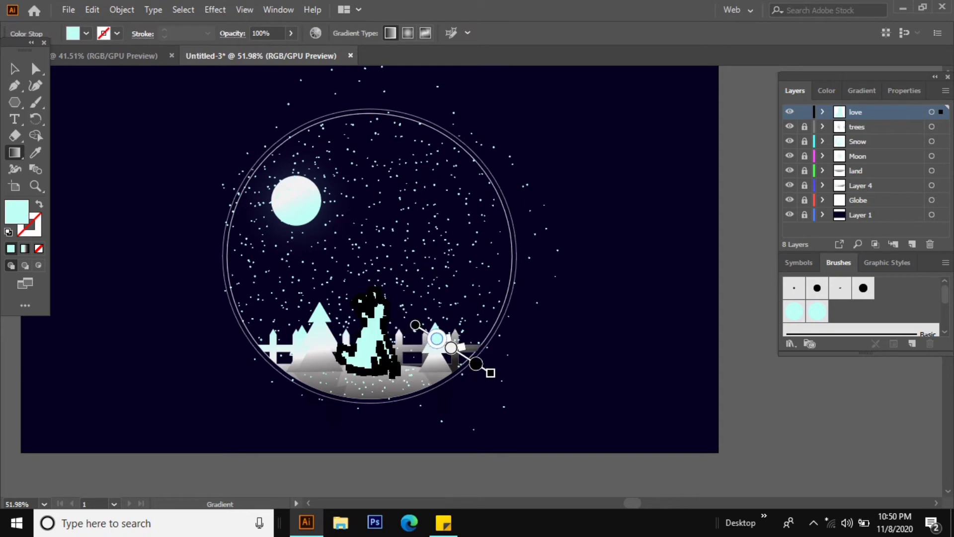
drag(349, 298, 385, 380)
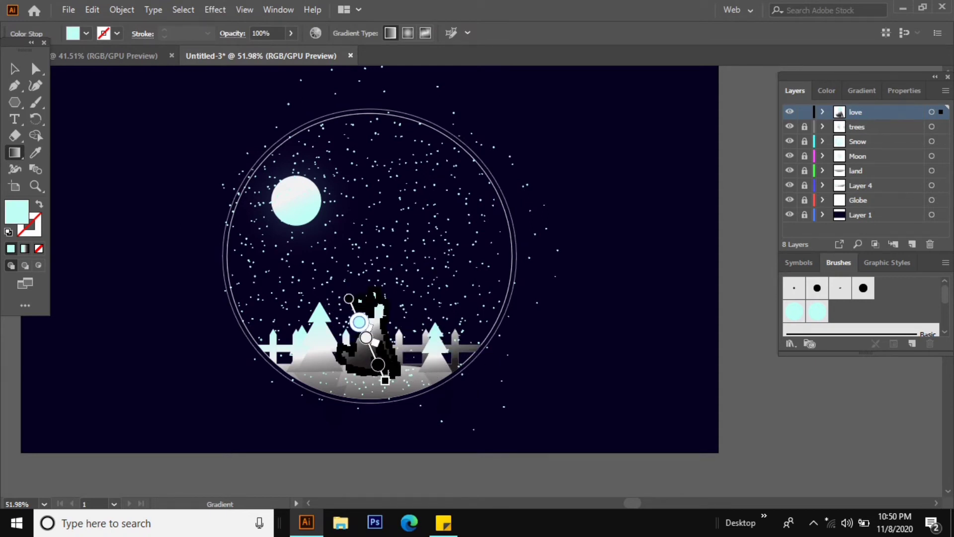
drag(358, 258, 372, 390)
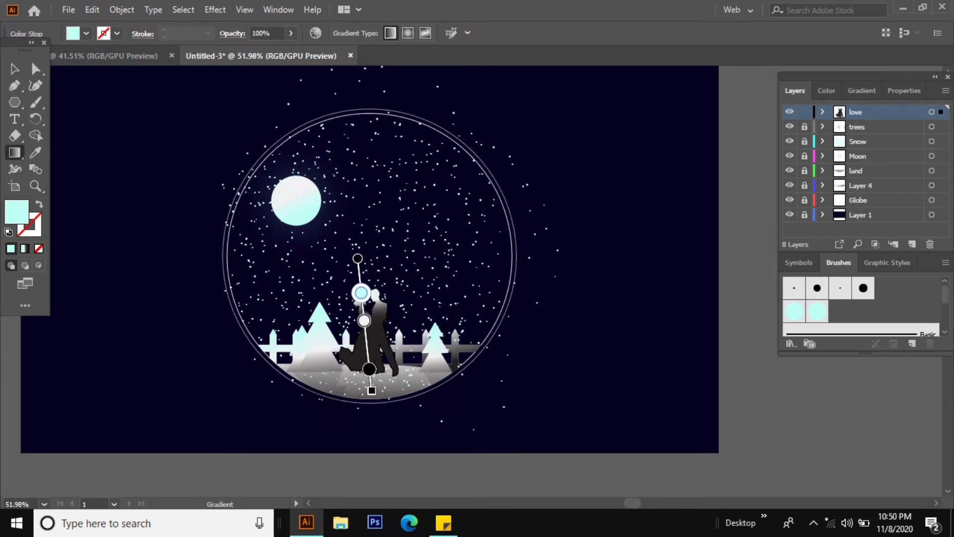
key(v)
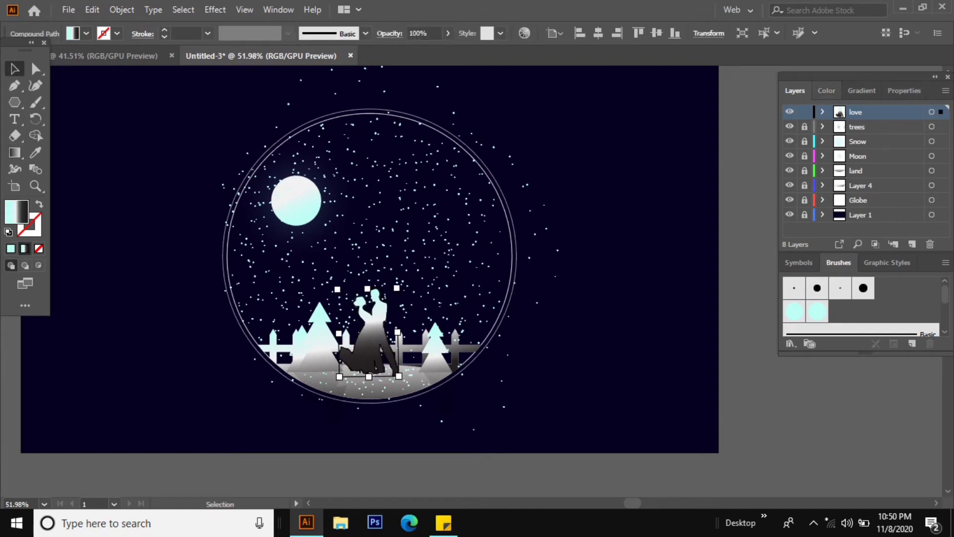
click(863, 90)
Lighten the couple's gradient by moving its middle stop, then reflect a copy of the couple.
mouse_move(890, 205)
mouse_down()
mouse_move(852, 205)
mouse_move(866, 205)
mouse_up()
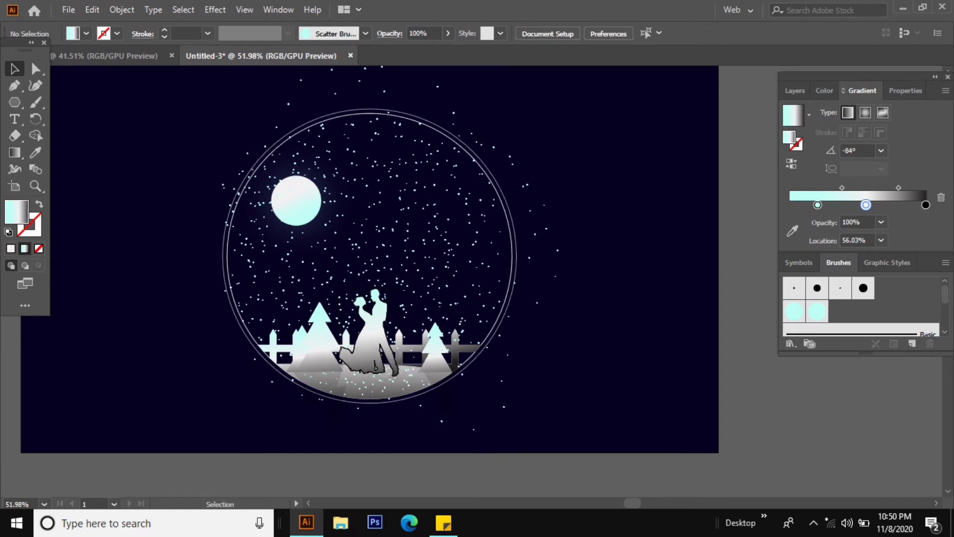
click(372, 338)
right_click(213, 373)
mouse_move(373, 338)
mouse_down()
mouse_move(209, 365)
mouse_move(373, 412)
mouse_up()
click(422, 328)
key(Return)
Make the copy black and faint, squashed beneath the couple's feet.
key(i)
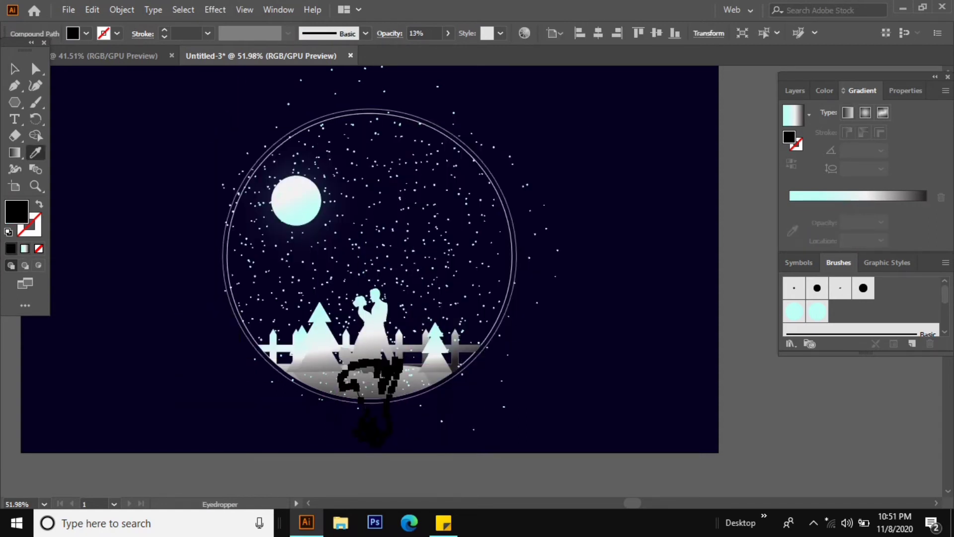
key(v)
drag(401, 455, 368, 423)
click(367, 422)
mouse_move(378, 383)
mouse_down()
mouse_move(408, 367)
mouse_move(407, 421)
mouse_up()
Expand the love layer, deselect, and zoom out to view the whole artboard.
key(F7)
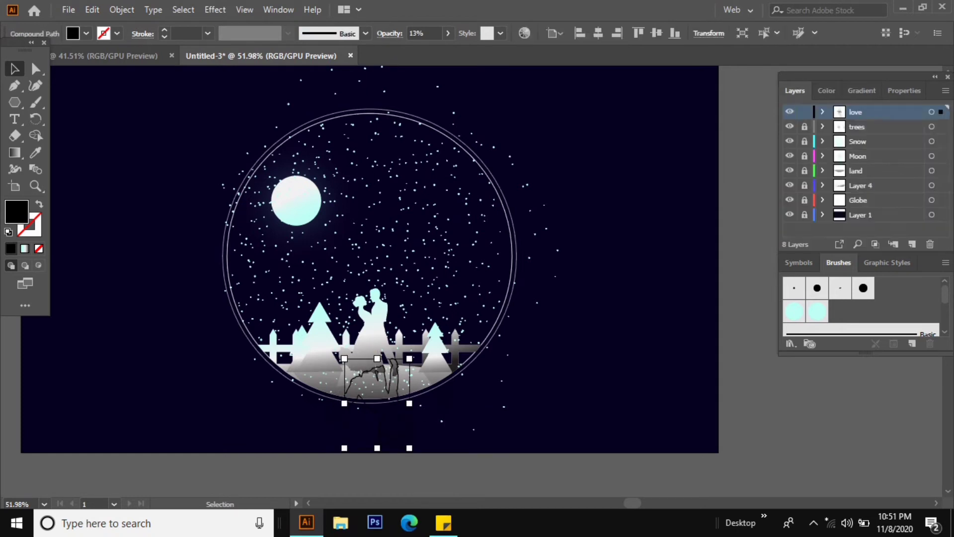
click(822, 112)
key(ctrl+shift+a)
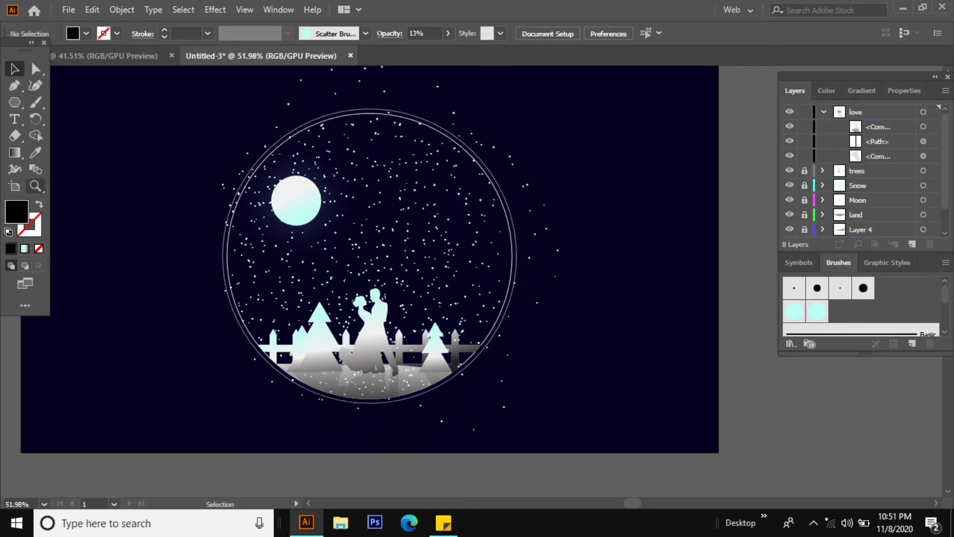
key(z)
scroll(385, 234, down, 2)
Create a new layer named stars.
click(824, 112)
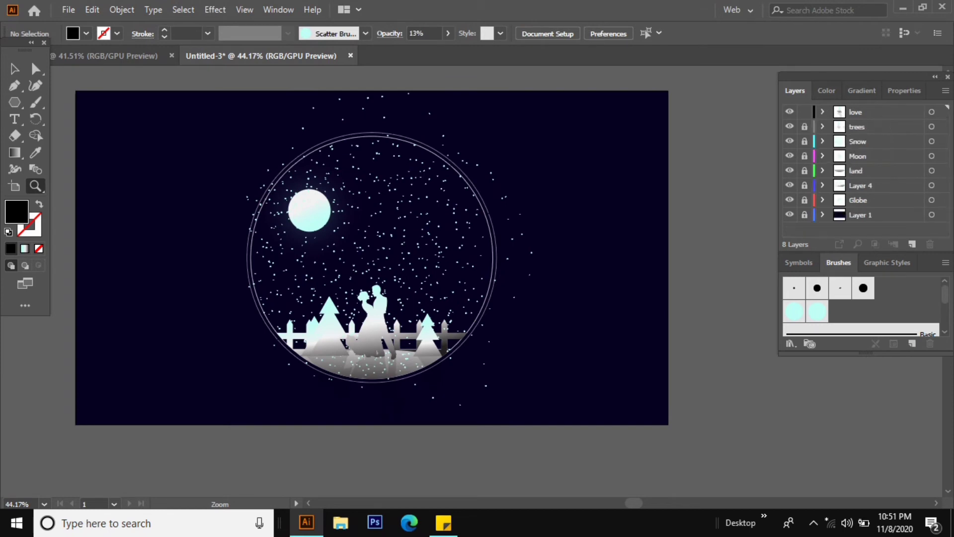
drag(14, 102, 49, 157)
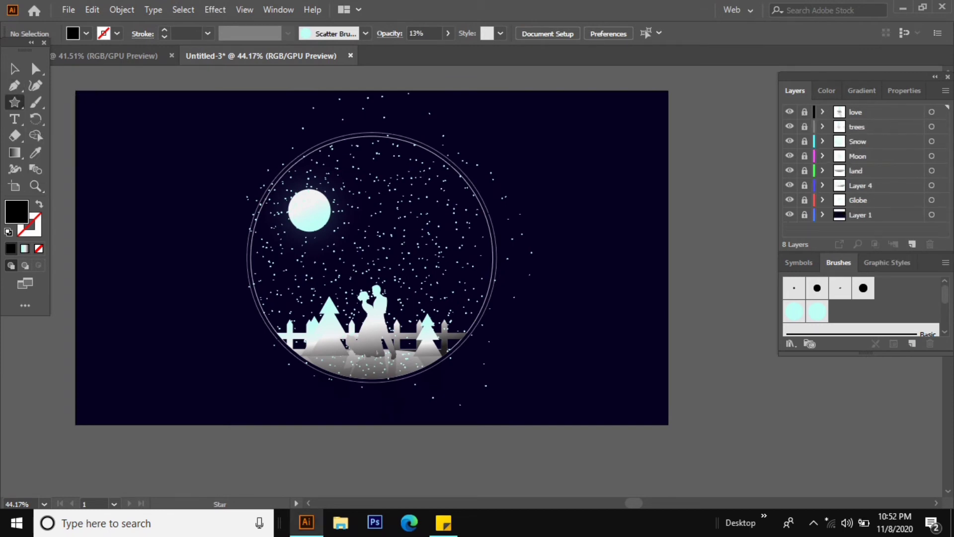
click(912, 244)
double_click(875, 111)
text(star)
key(Return)
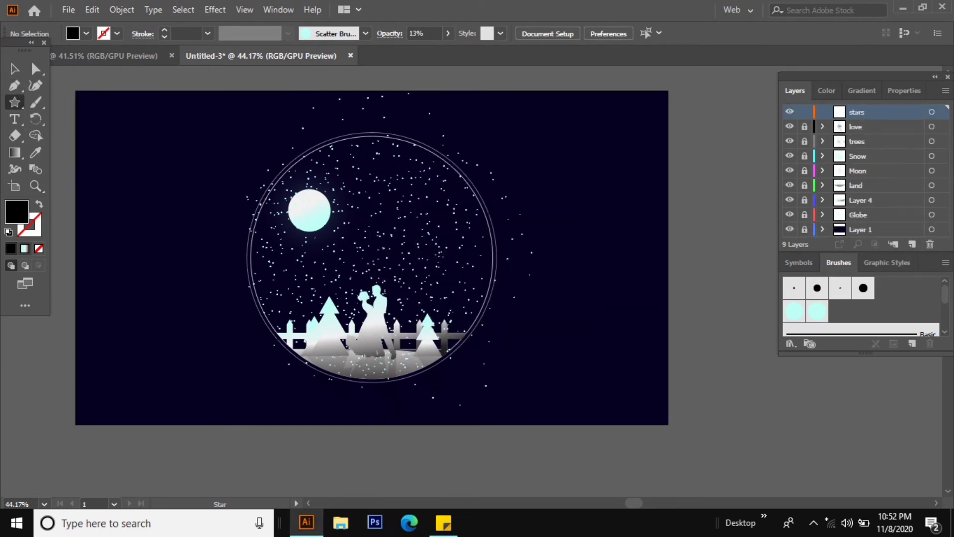
Draw a small cyan four-pointed star at 89% opacity near the moon.
drag(139, 221, 157, 222)
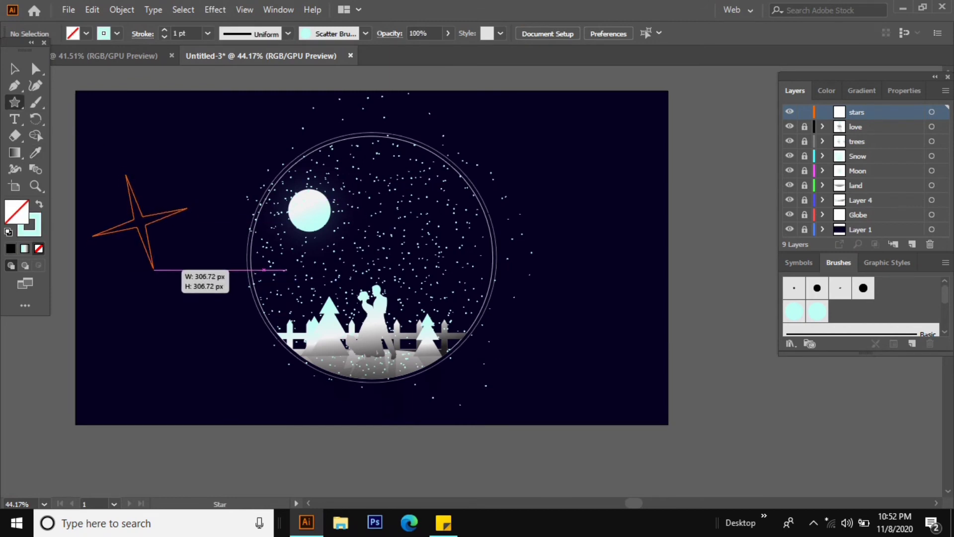
click(39, 204)
key(v)
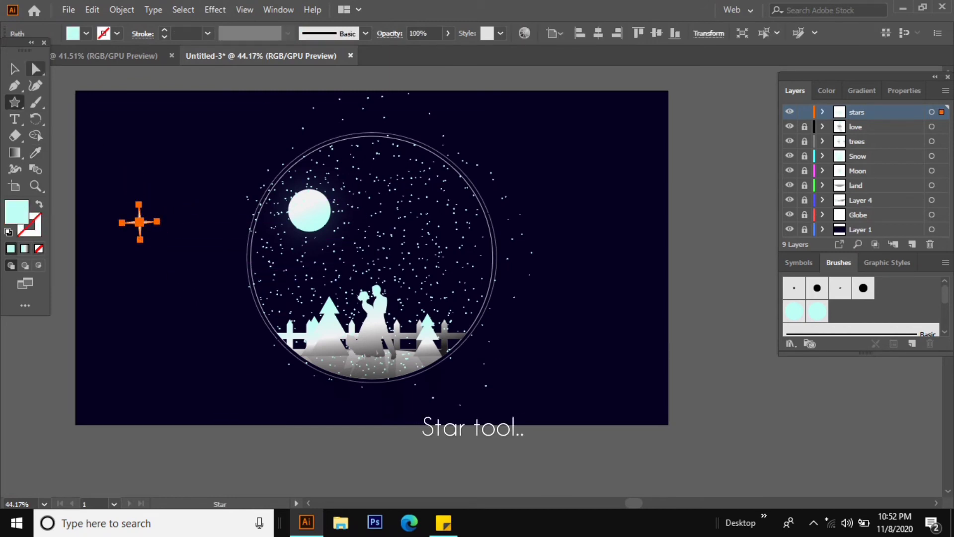
key(4)
key(4)
mouse_move(139, 222)
mouse_down()
mouse_move(362, 207)
mouse_move(351, 170)
mouse_move(348, 178)
mouse_up()
drag(417, 51, 442, 50)
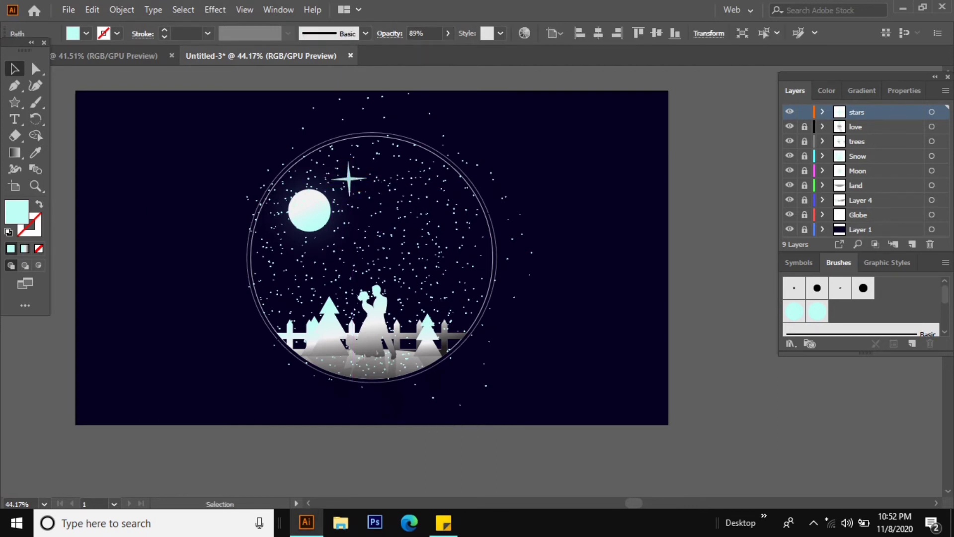
click(388, 150)
click(349, 178)
drag(370, 178, 352, 180)
Apply a Stylize > Outer Glow effect to the star.
click(398, 189)
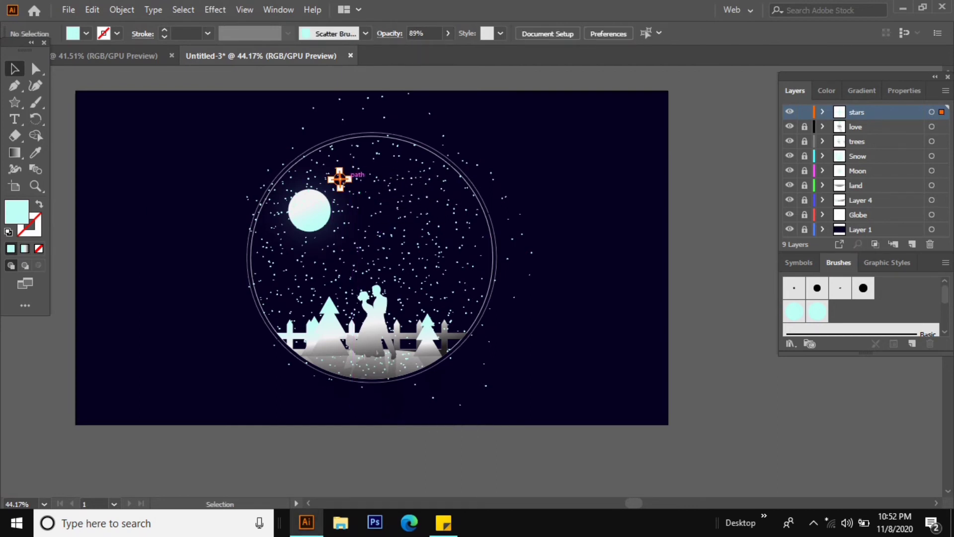
click(339, 179)
click(215, 9)
click(406, 215)
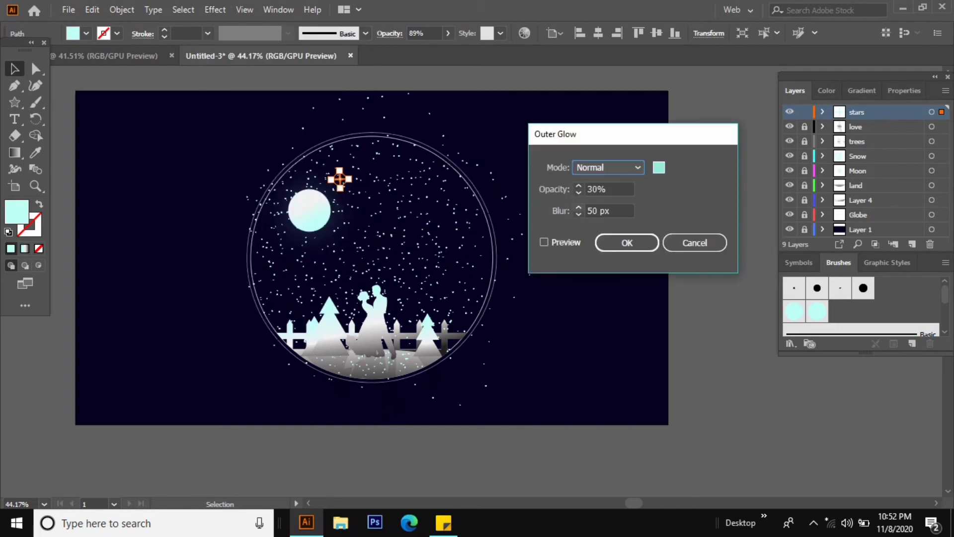
click(546, 240)
click(624, 241)
click(388, 189)
Duplicate the star around the sky and make one copy fainter.
mouse_move(339, 178)
mouse_down()
mouse_move(451, 263)
mouse_move(282, 293)
mouse_up()
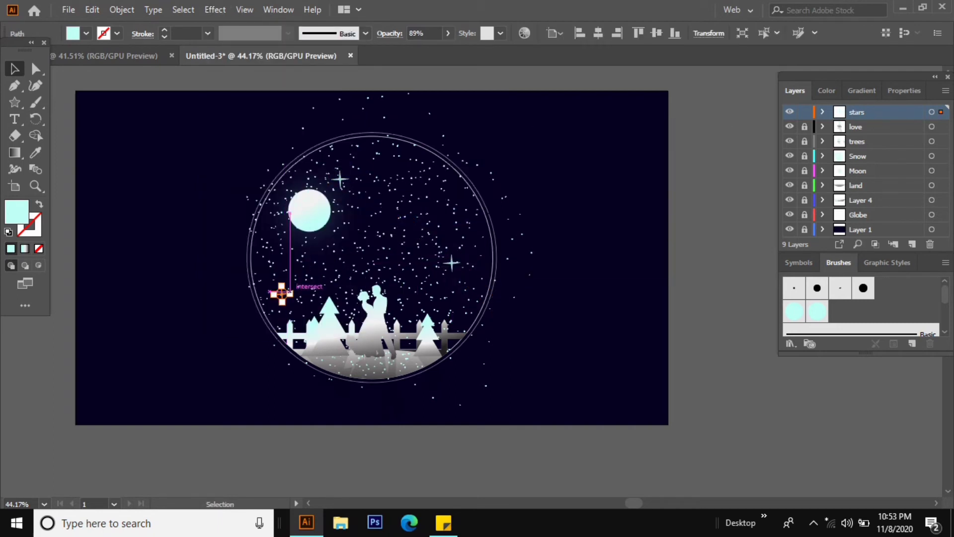
click(447, 261)
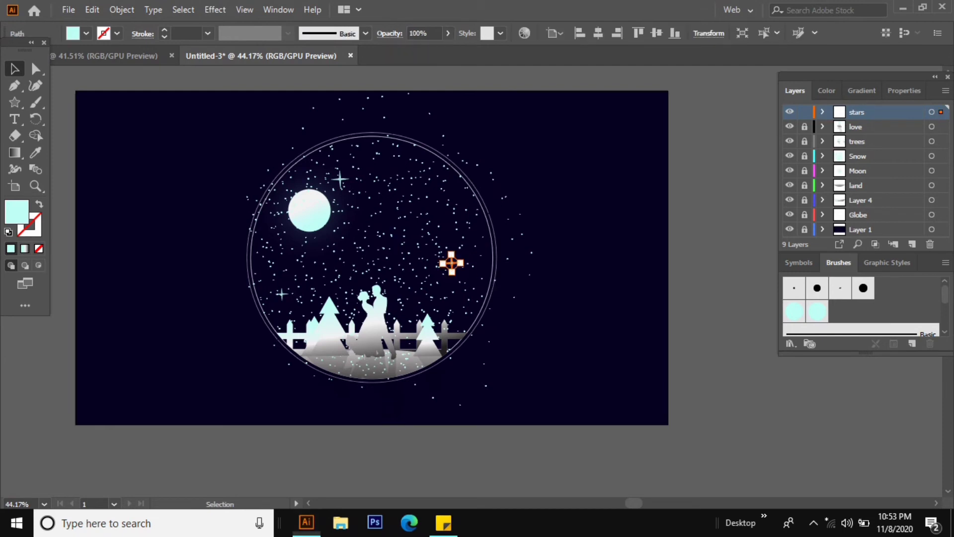
drag(277, 291, 432, 213)
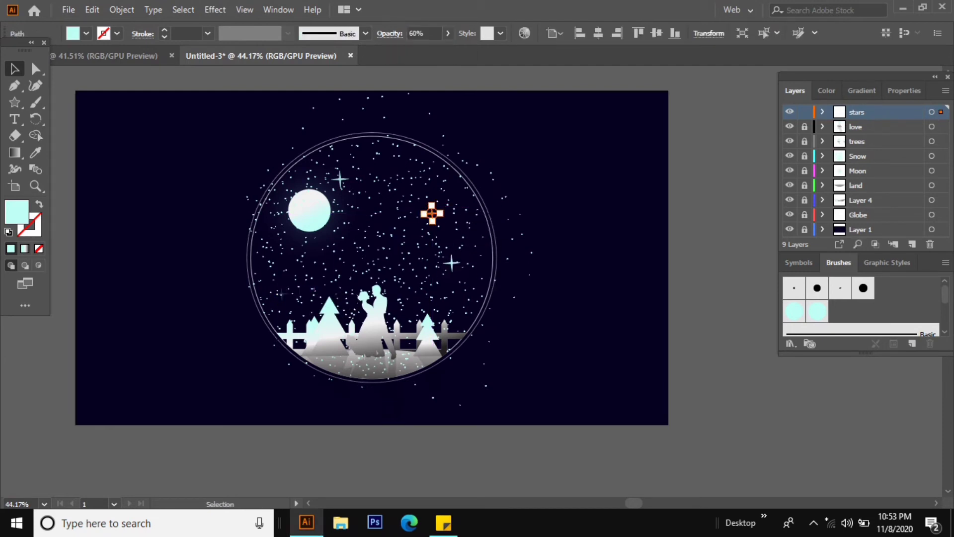
key(ctrl+shift+a)
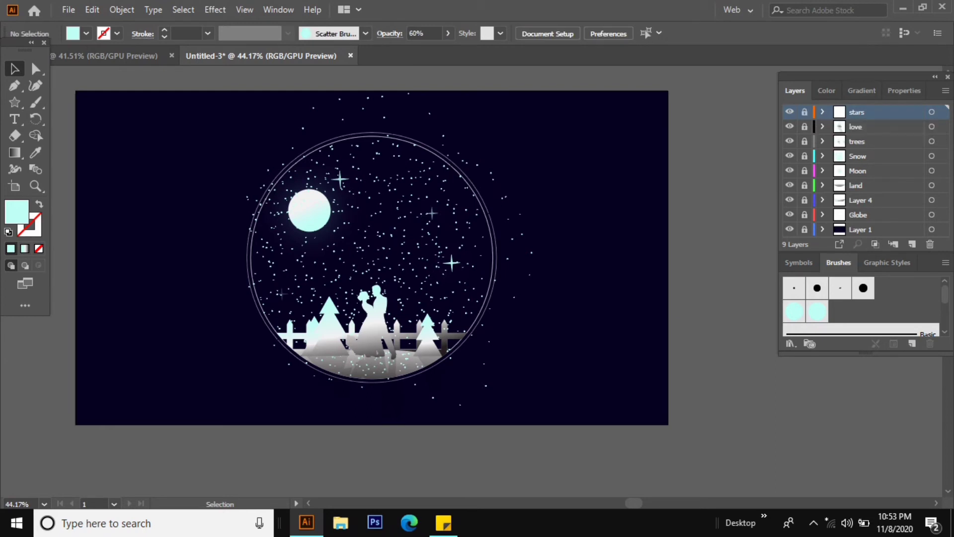
Expand the Globe layer and unlock and show its effect sublayer.
click(870, 215)
click(823, 215)
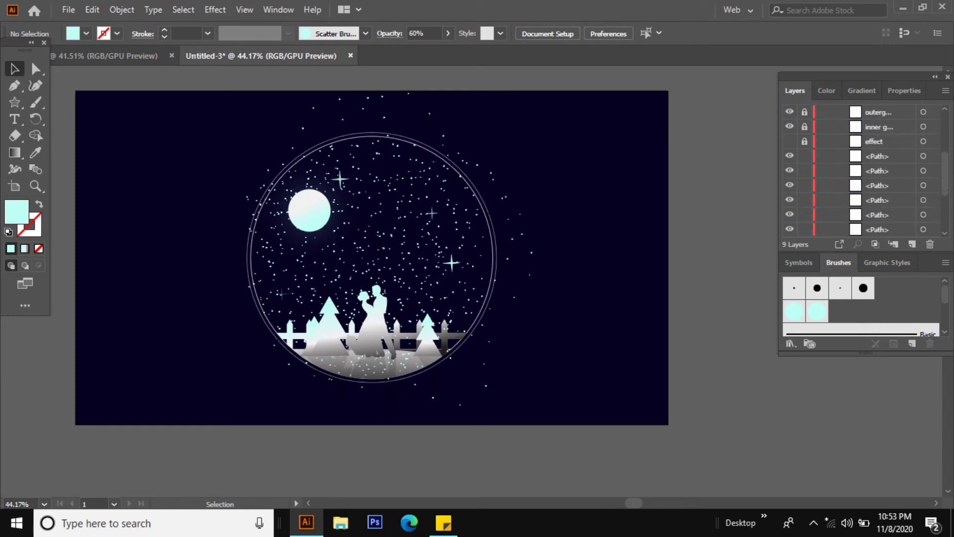
click(805, 171)
click(790, 171)
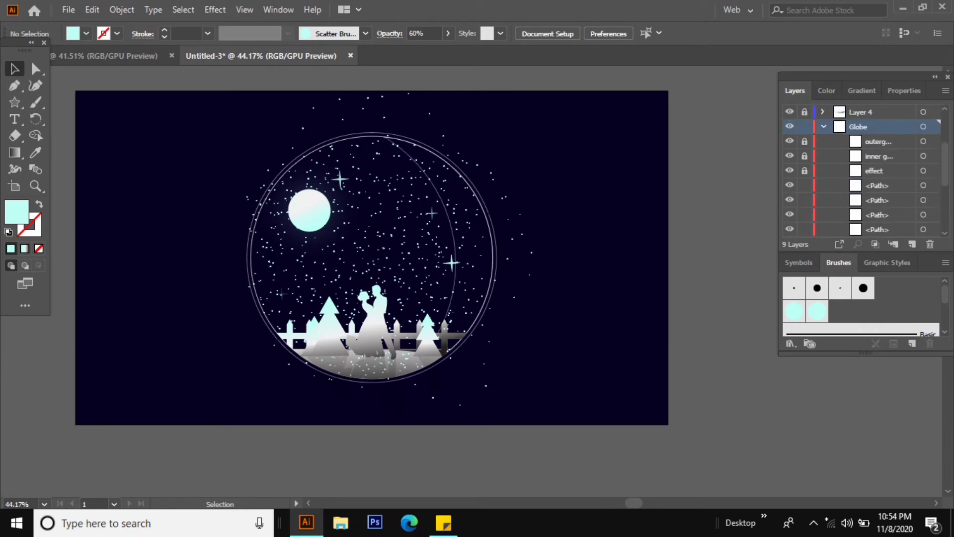
Give the crescent shape a gradient fill with Overlay blending.
click(491, 229)
click(862, 91)
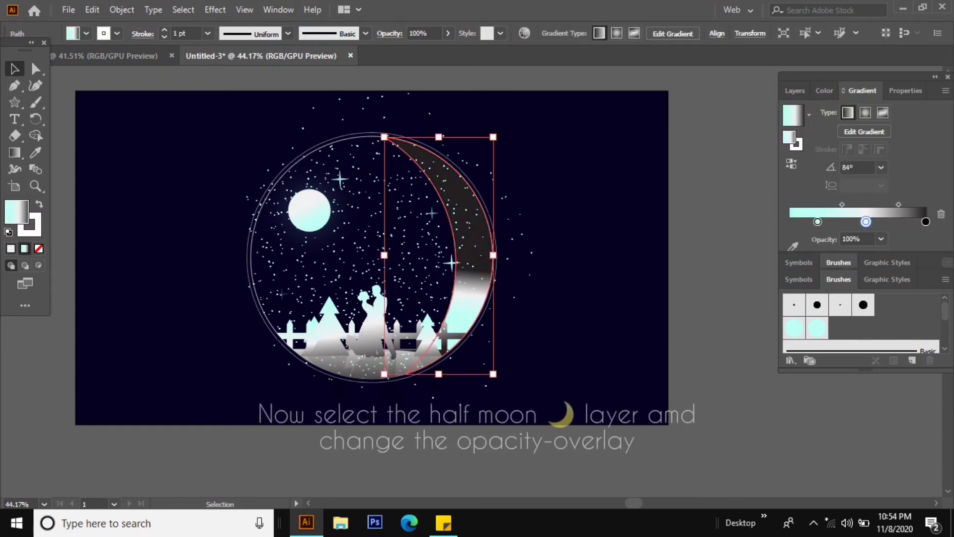
click(390, 34)
click(277, 57)
click(273, 306)
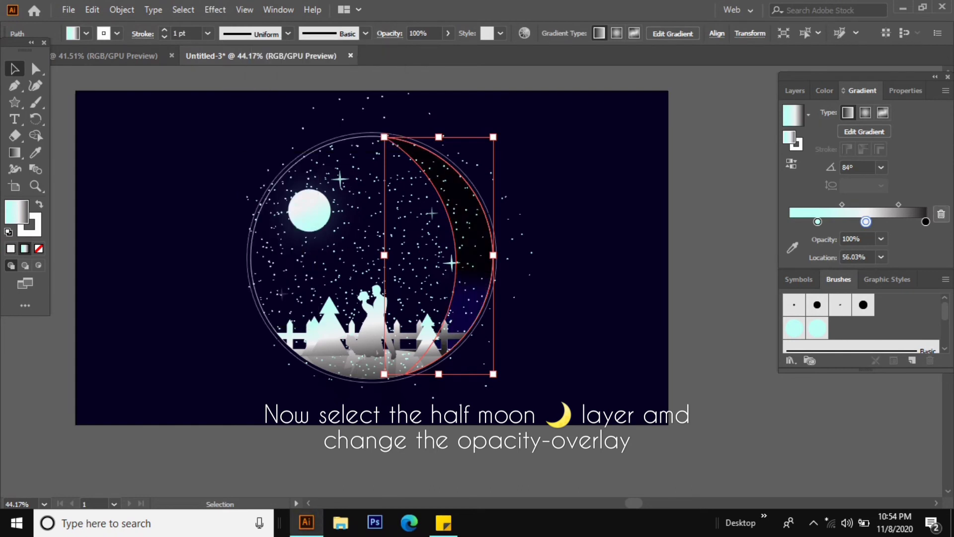
Run the crescent gradient horizontally, dropping the black stop and setting the cyan stop to 80% opacity.
drag(926, 222, 926, 259)
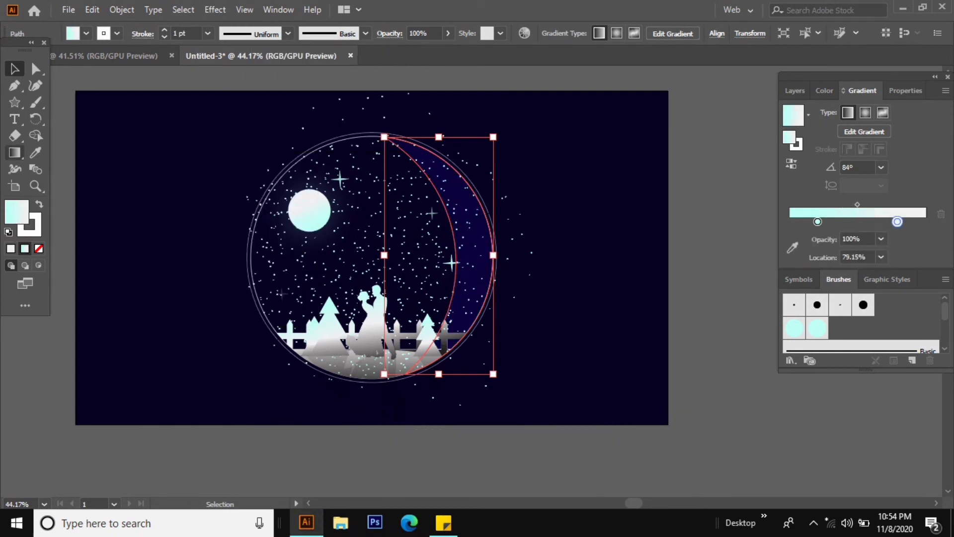
key(g)
mouse_move(414, 255)
mouse_down()
mouse_move(598, 255)
mouse_move(506, 255)
mouse_move(553, 255)
mouse_up()
drag(506, 255, 438, 255)
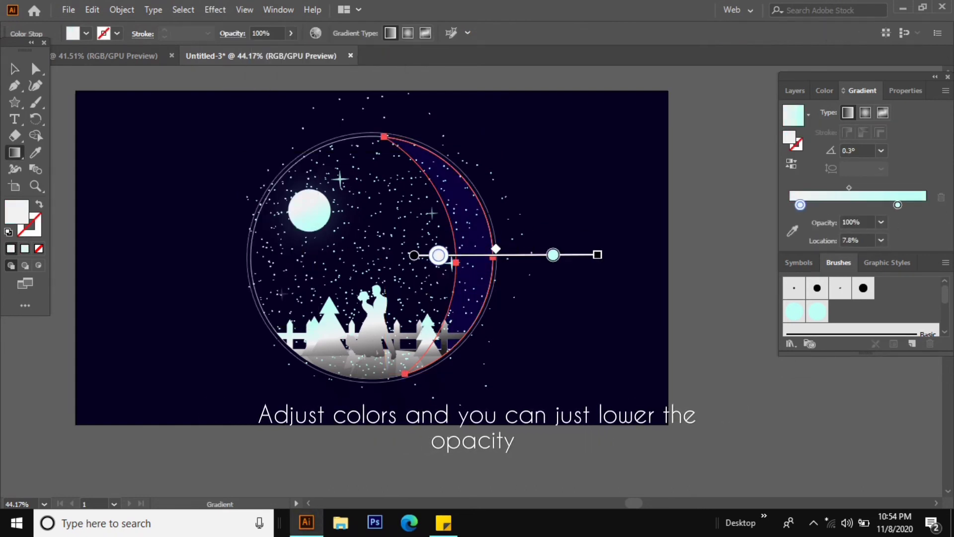
drag(553, 255, 500, 255)
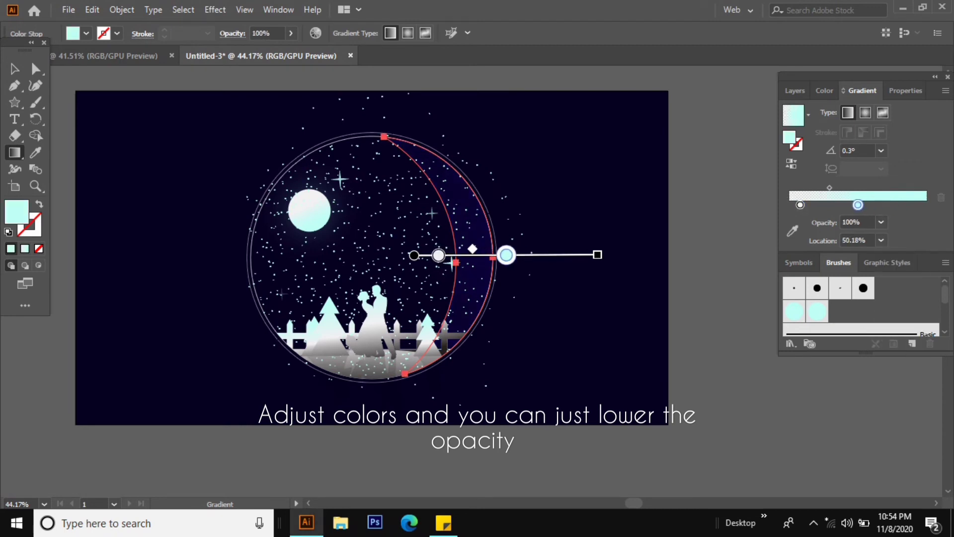
click(881, 222)
click(899, 360)
Deselect the crescent and bring back the Color and Layers panels.
key(v)
key(ctrl+shift+a)
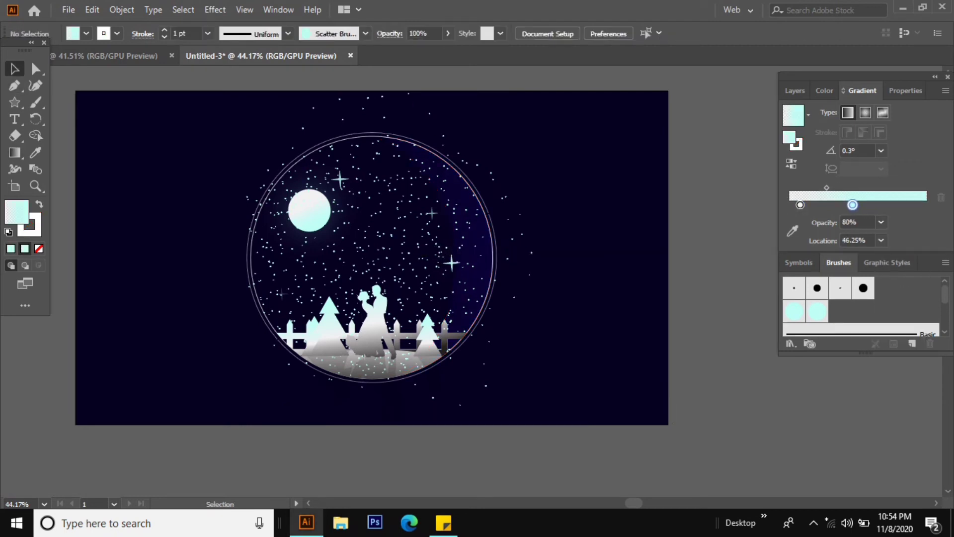
key(F6)
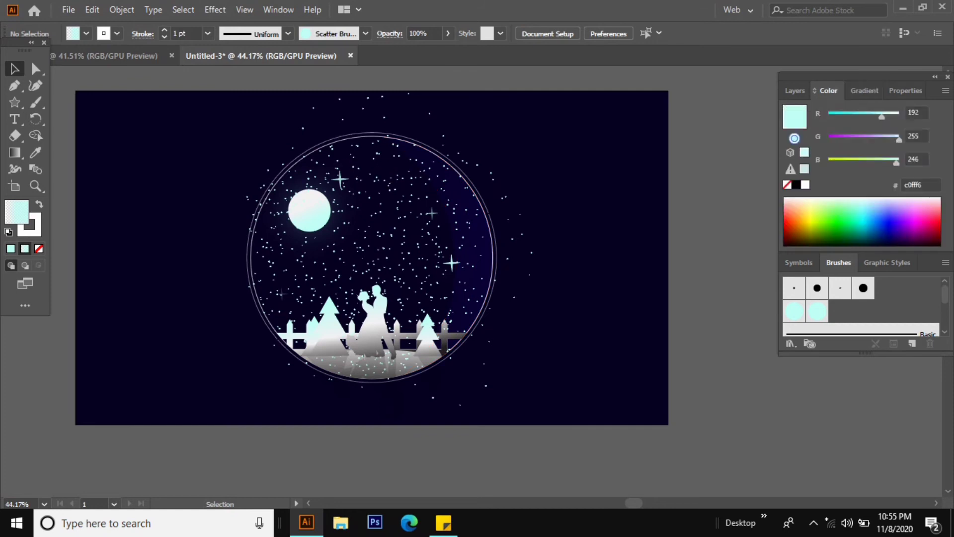
key(F7)
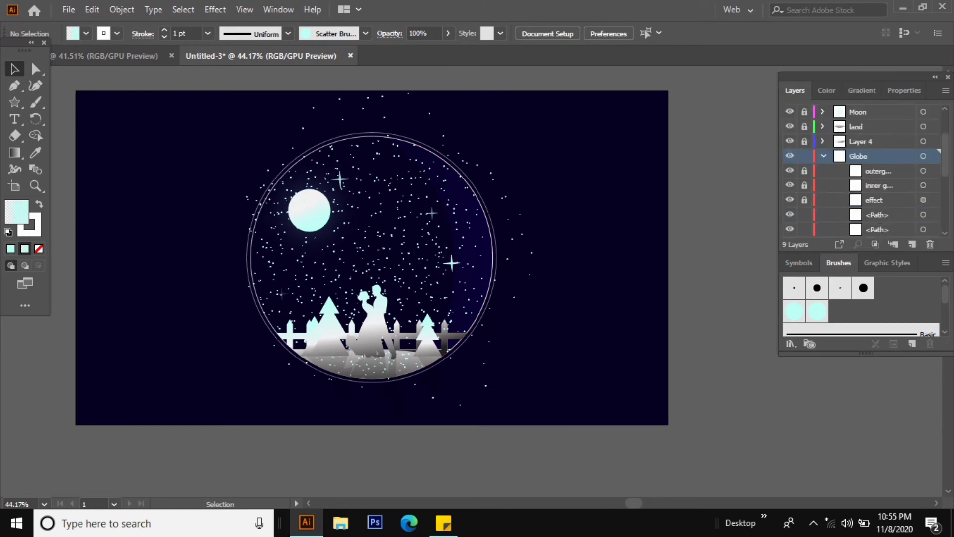
Fill the globe's outer ring with the bluish gradient, then clear the selection.
click(923, 171)
key(g)
key(period)
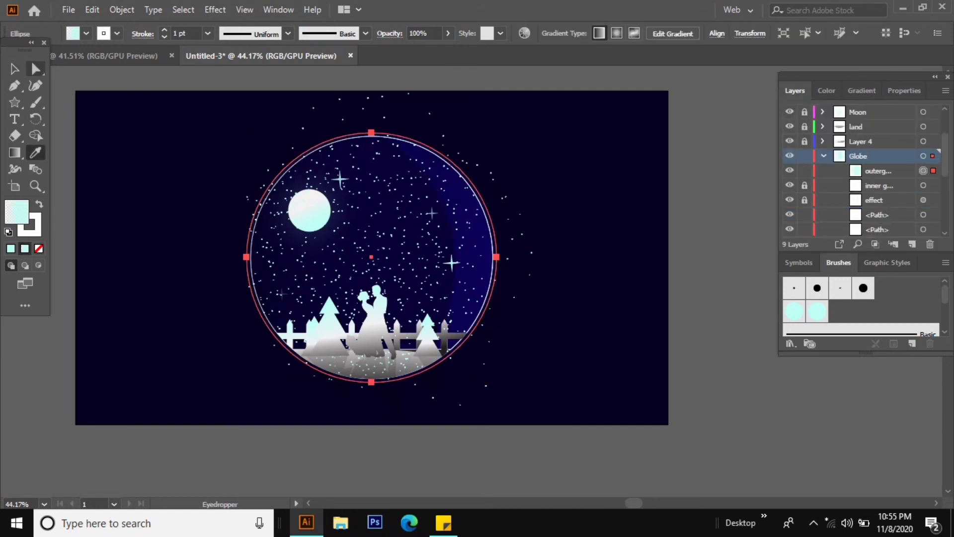
key(ctrl+shift+a)
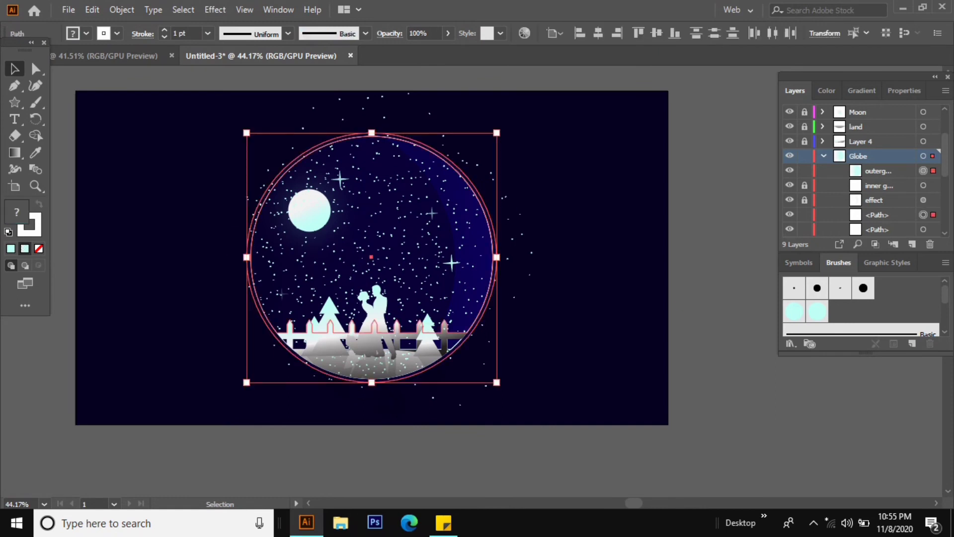
scroll(862, 171, down, 1)
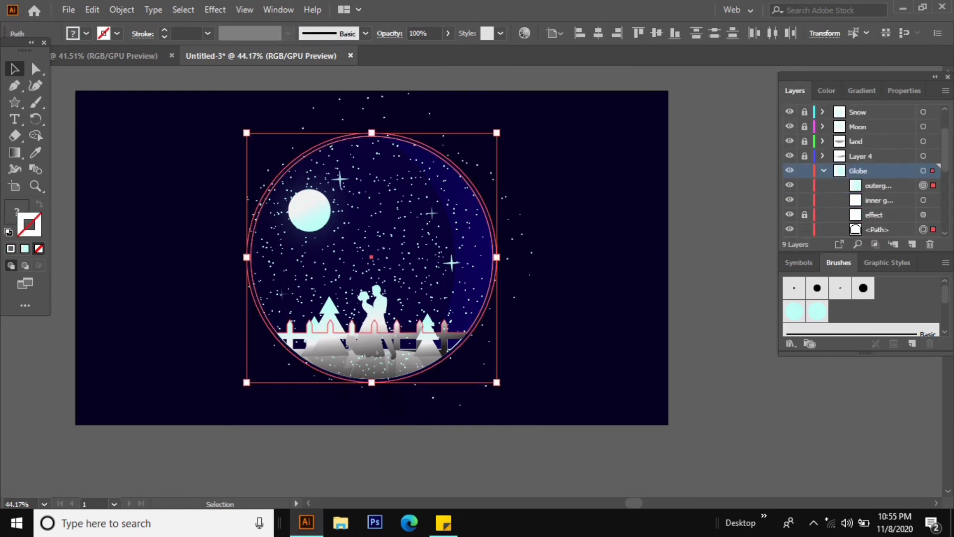
drag(596, 241, 470, 203)
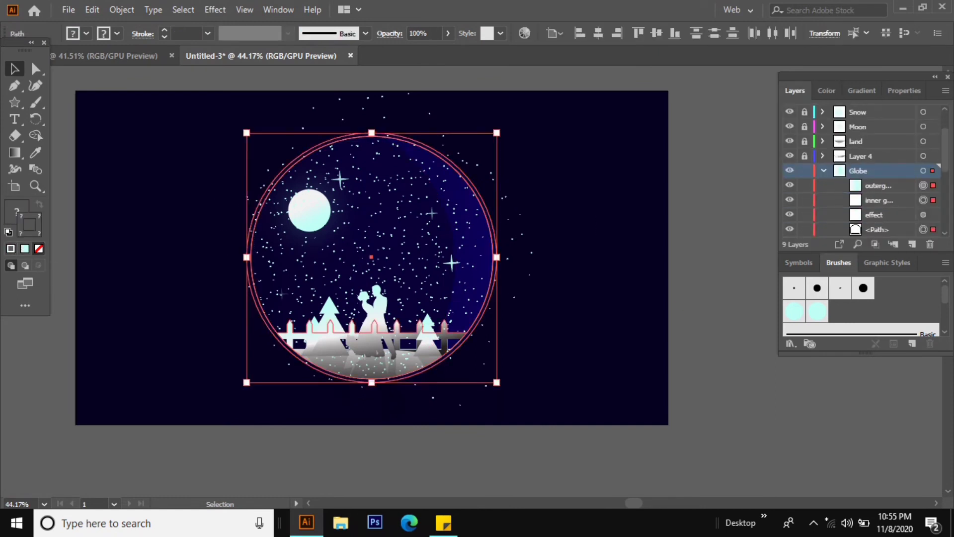
key(ctrl+shift+a)
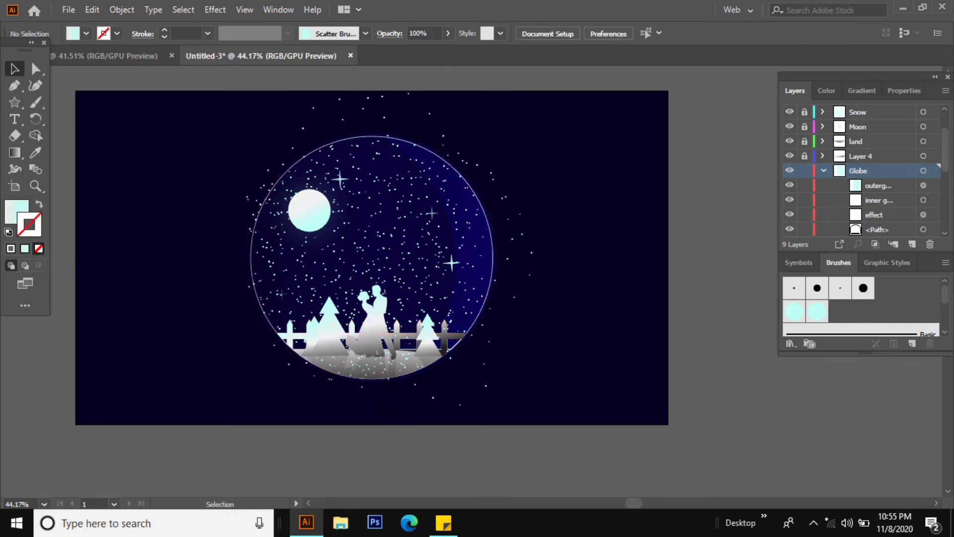
Clip the scene contents to the inner glass circle in its sublayer.
click(879, 200)
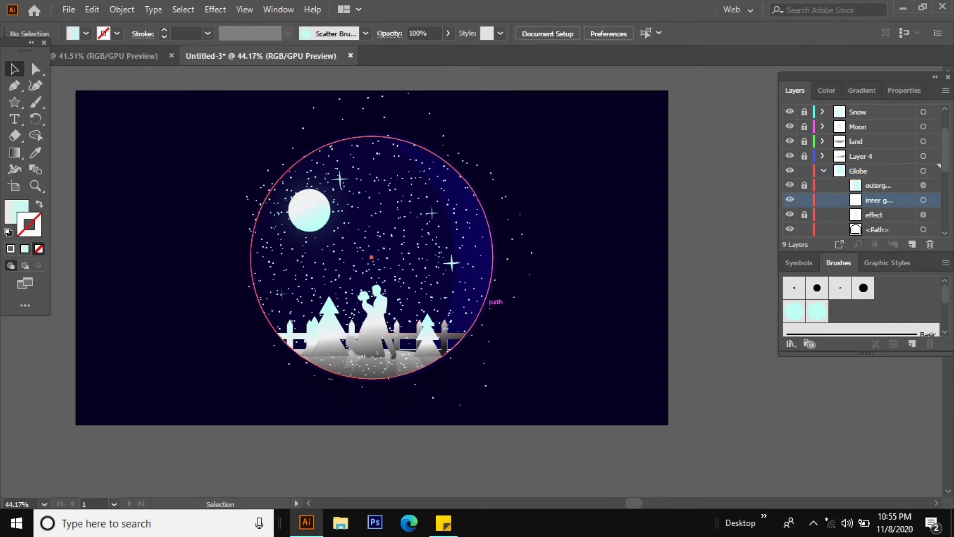
click(491, 299)
right_click(439, 342)
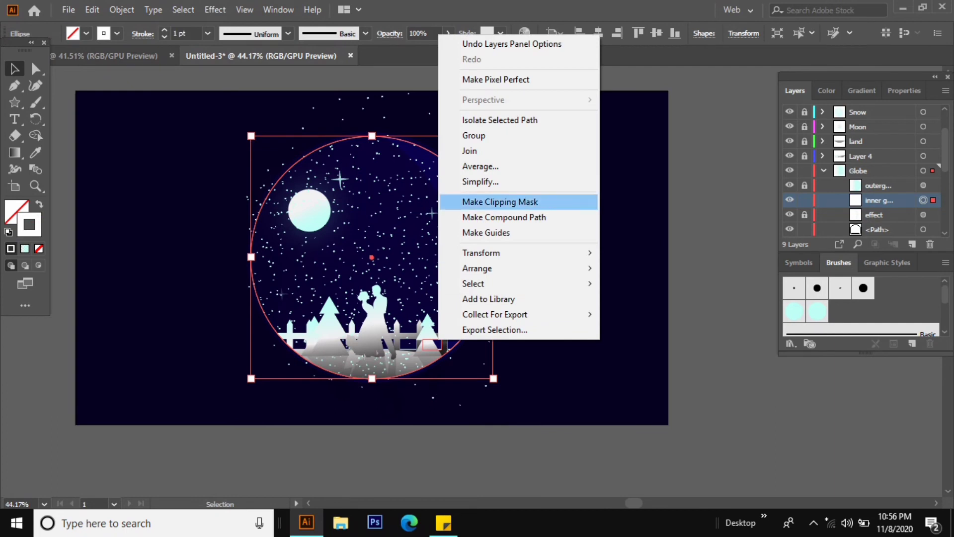
click(500, 202)
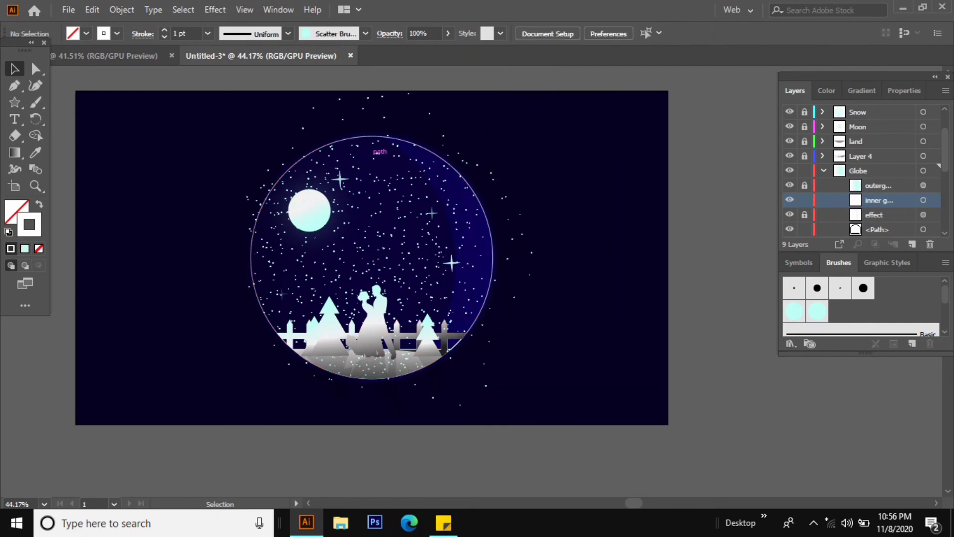
Give the glass ellipse a gradient fill with a yellow end stop.
click(374, 139)
key(period)
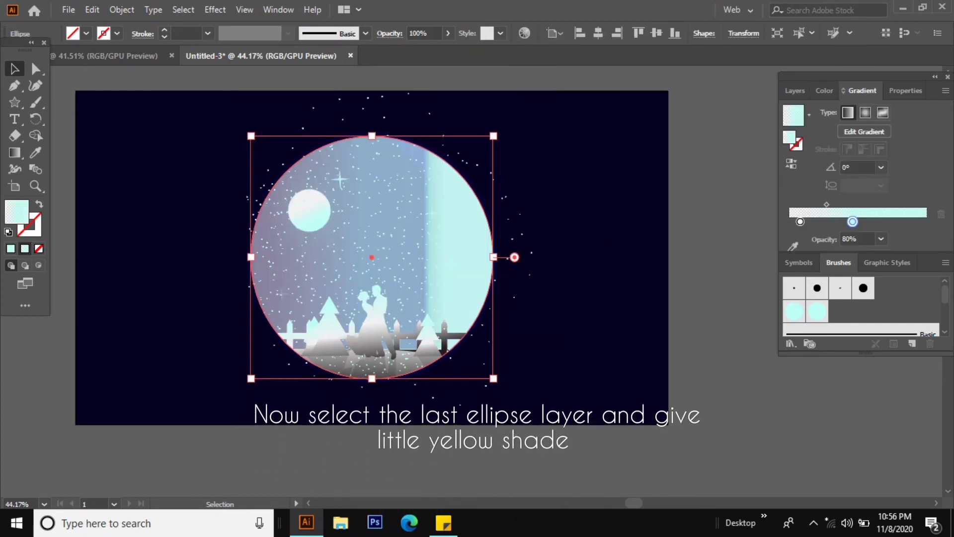
click(854, 221)
drag(853, 222, 926, 222)
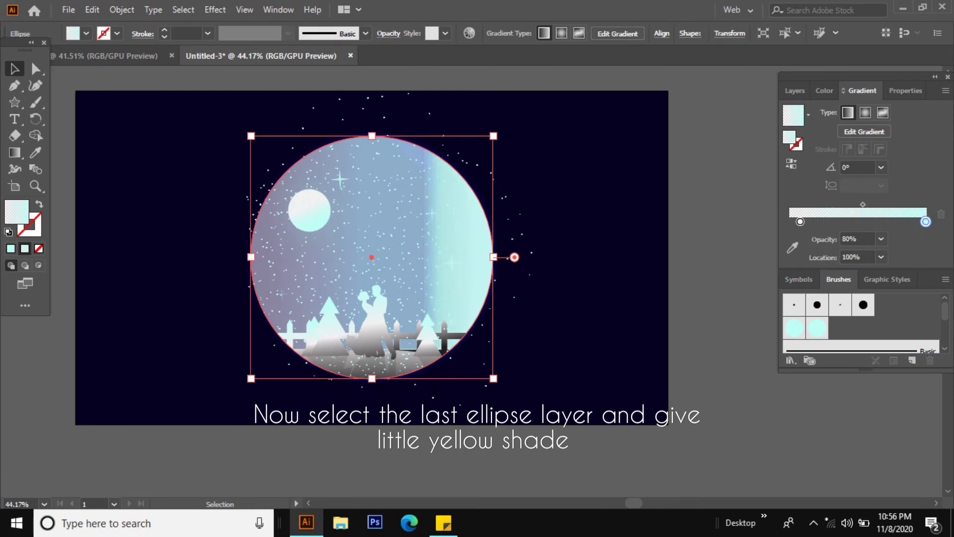
double_click(926, 222)
click(811, 204)
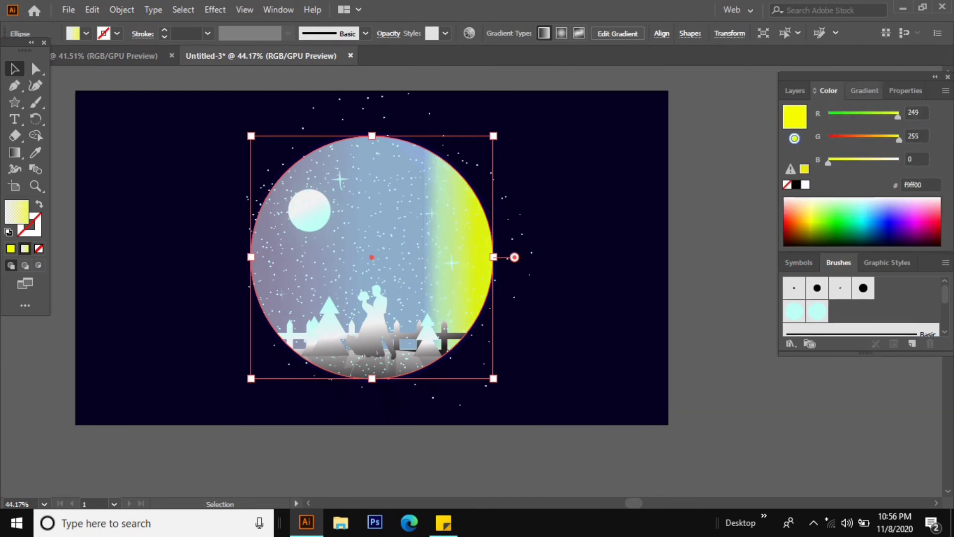
Run the gradient vertically with yellow at the bottom and white near the middle.
click(865, 91)
key(g)
mouse_move(353, 115)
mouse_down()
mouse_move(364, 356)
mouse_move(389, 382)
mouse_up()
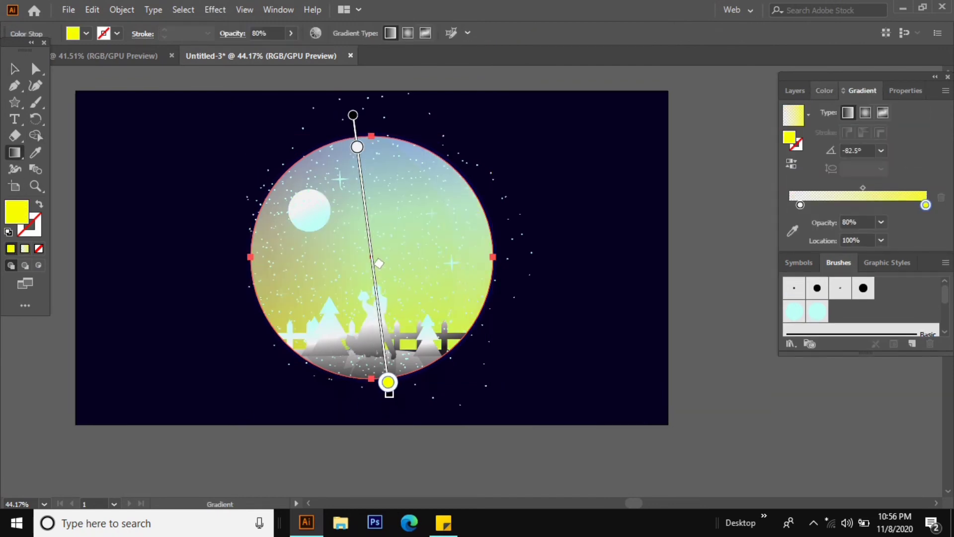
drag(357, 147, 374, 277)
Bring the glass ellipse to the front and move it into the Snow layer.
click(824, 90)
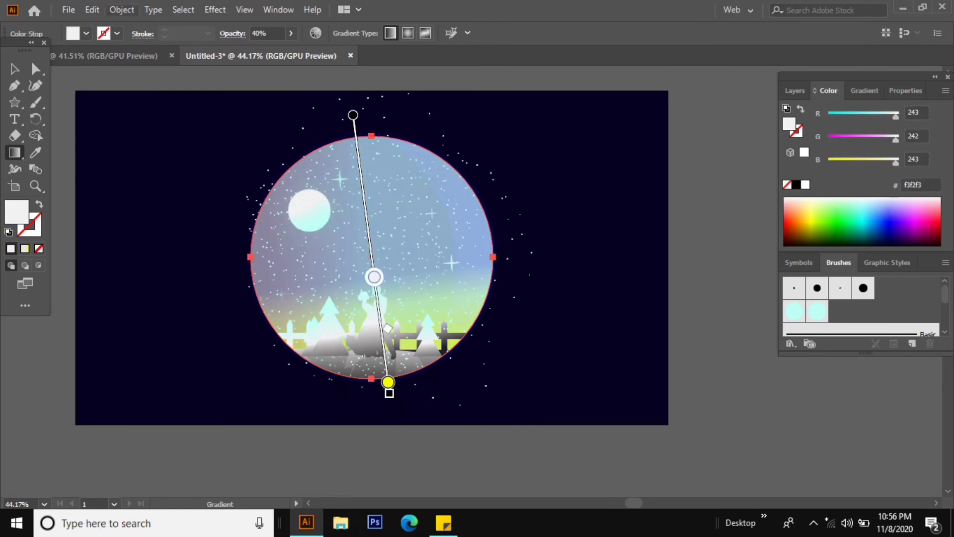
click(795, 91)
click(121, 10)
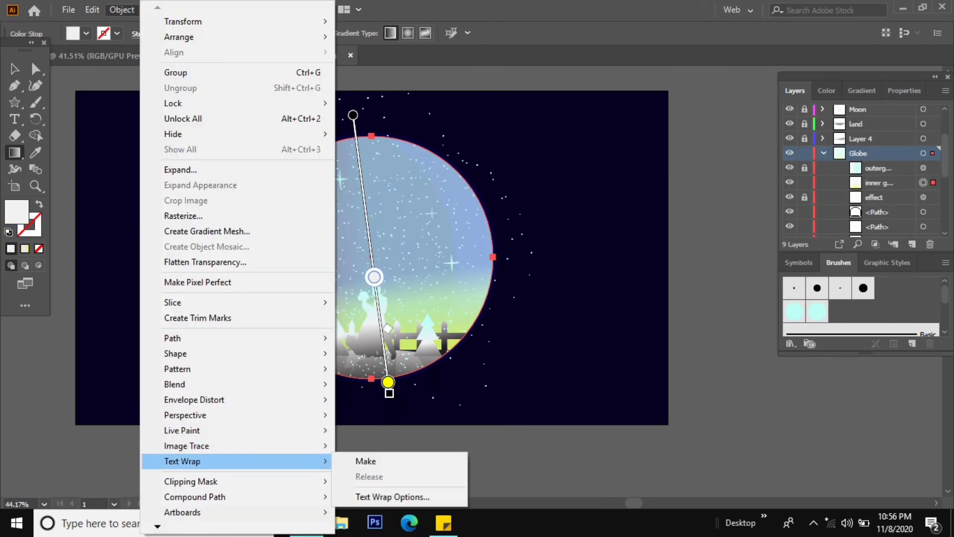
key(ctrl+shift+bracketright)
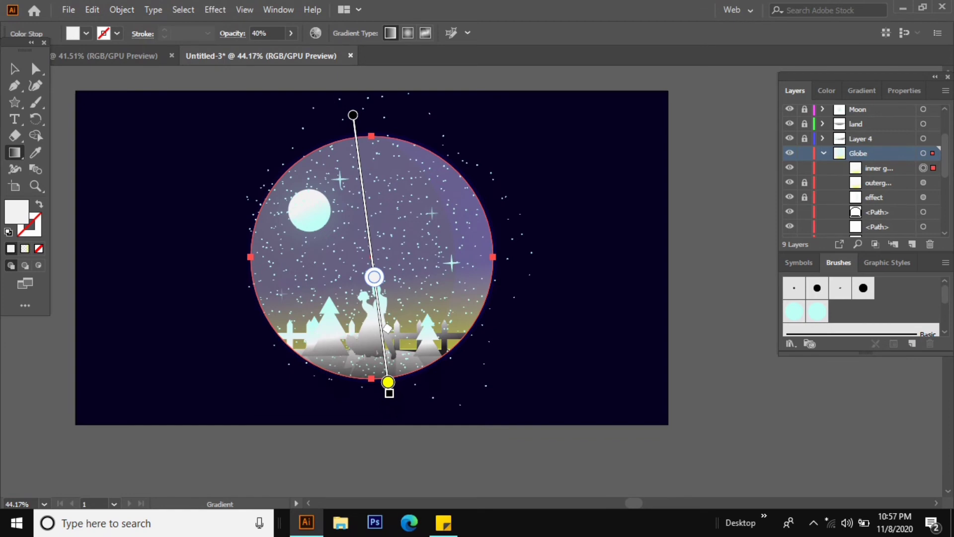
click(122, 10)
click(392, 88)
scroll(865, 169, up, 3)
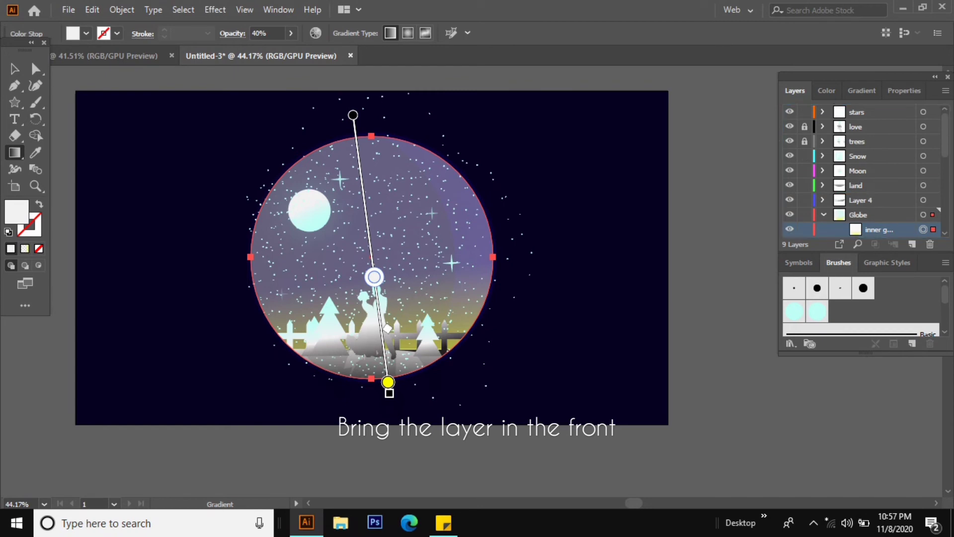
drag(934, 229, 934, 156)
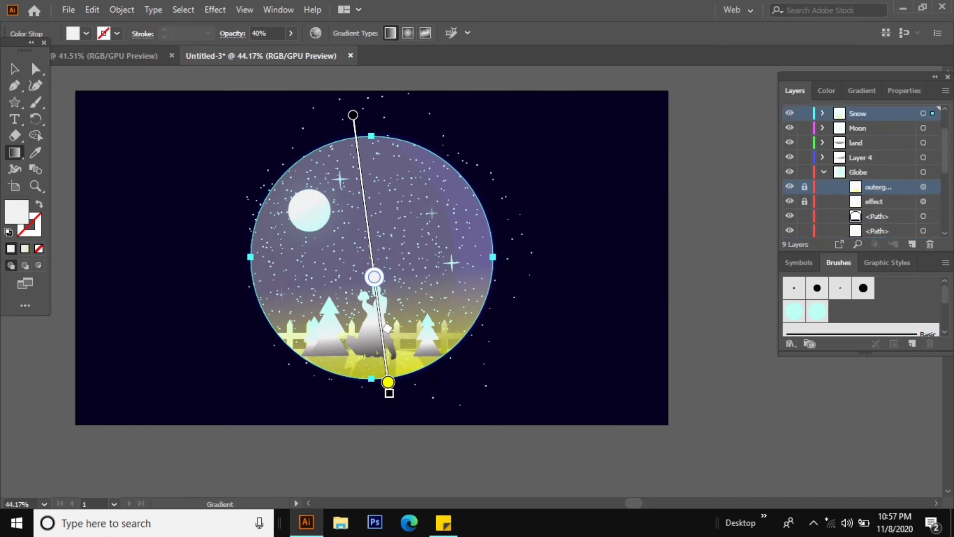
Set the middle gradient stop to 10% opacity and shift the midpoint toward yellow.
key(v)
click(372, 257)
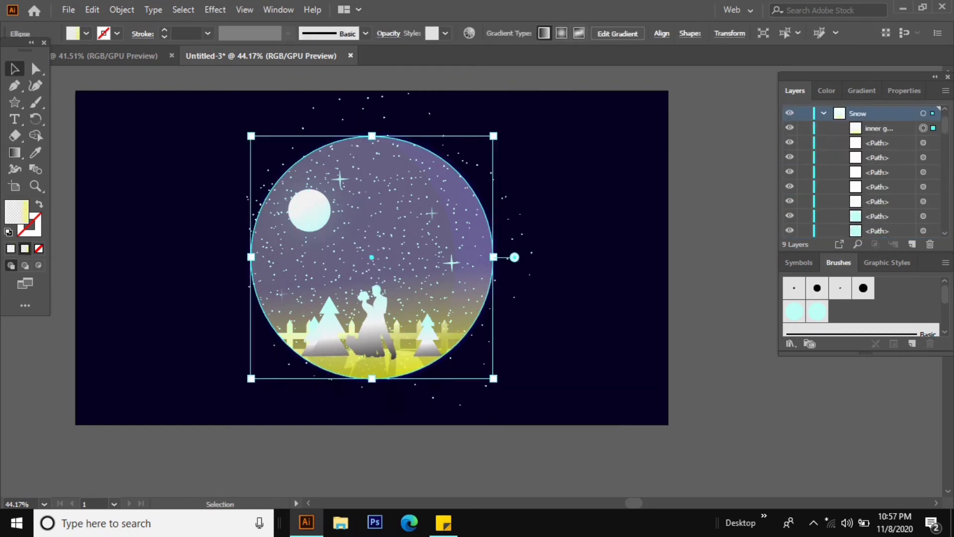
key(ctrl+F9)
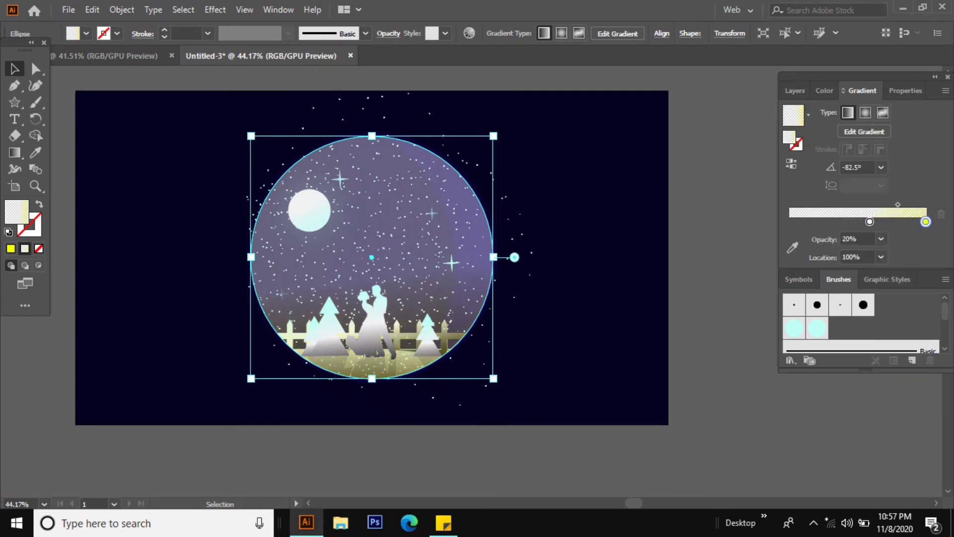
click(870, 222)
click(881, 239)
click(894, 278)
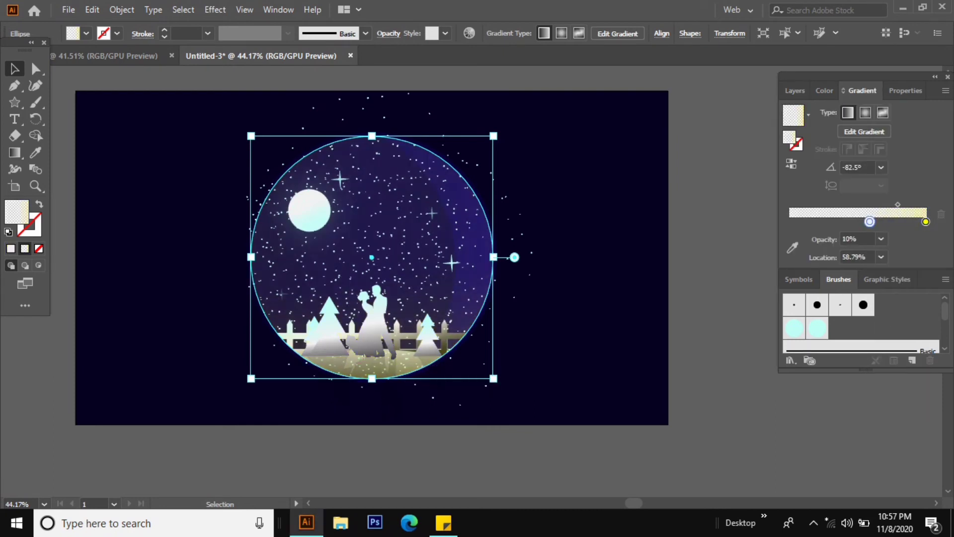
drag(898, 205, 909, 204)
key(ctrl+shift+a)
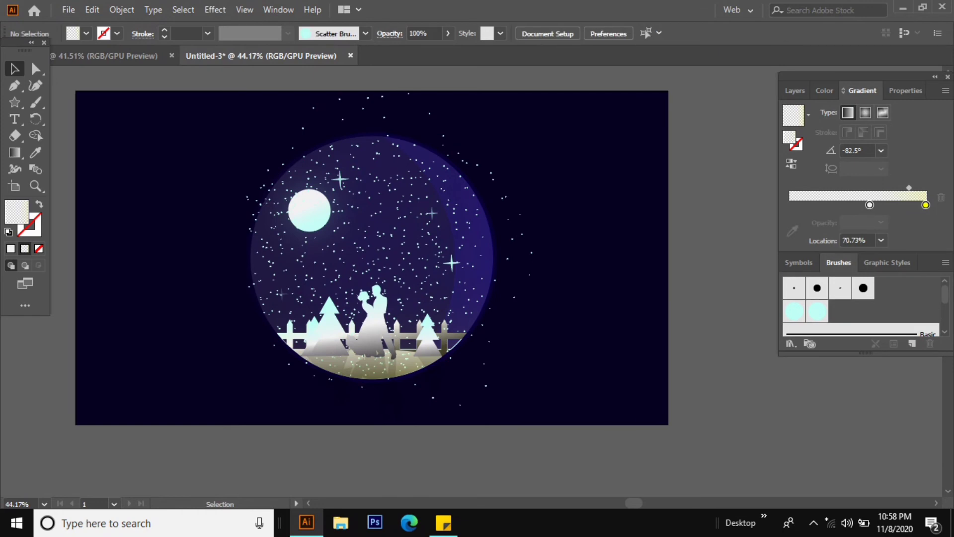
Draw a curved streak path just above the moon with the Pen tool.
key(F7)
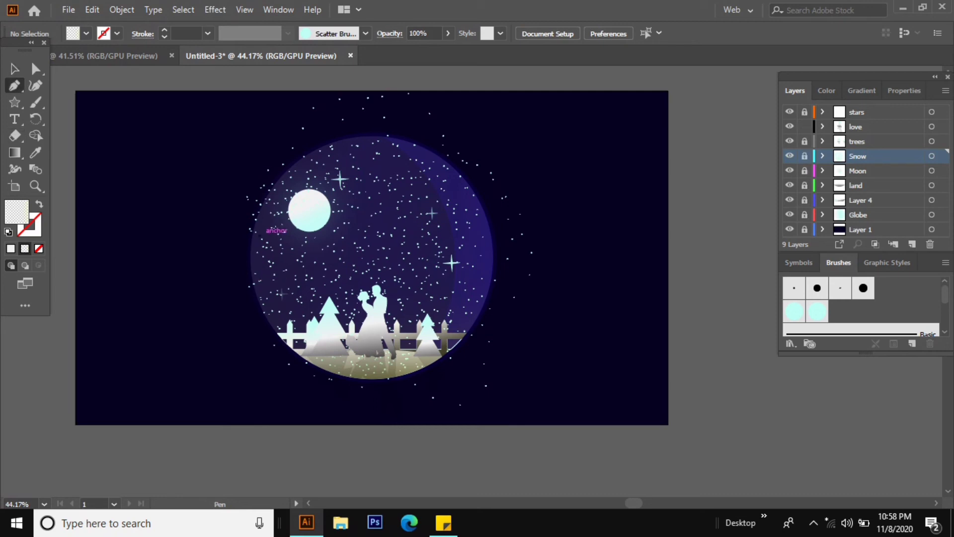
drag(317, 170, 341, 187)
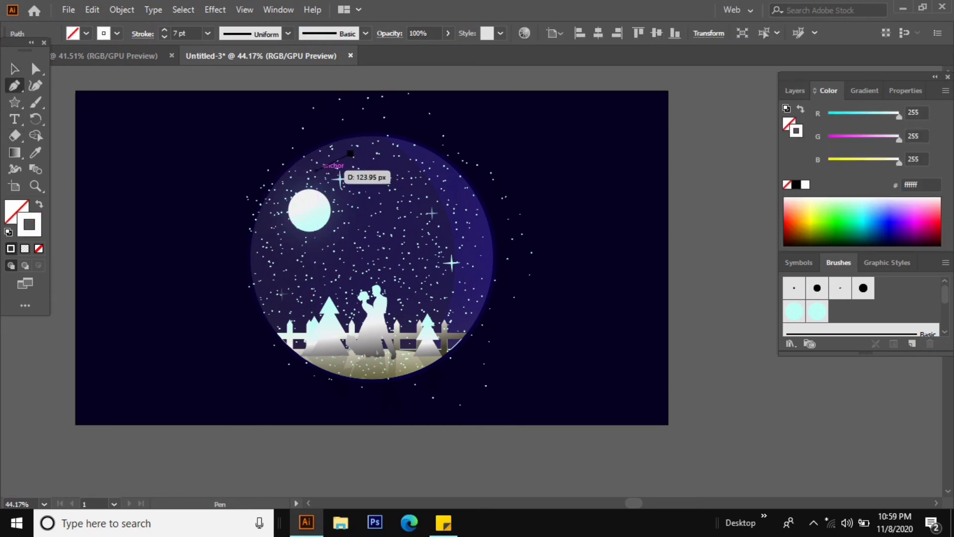
click(349, 156)
key(v)
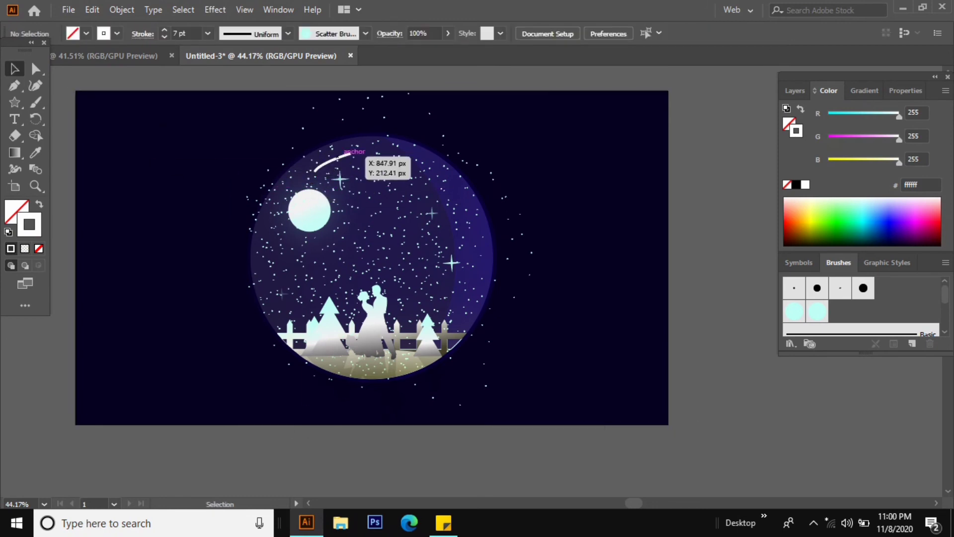
Give the streak a 7 pt stroke, basic brush and tapered width profile.
click(208, 33)
click(226, 184)
click(288, 33)
click(249, 79)
click(333, 162)
click(288, 33)
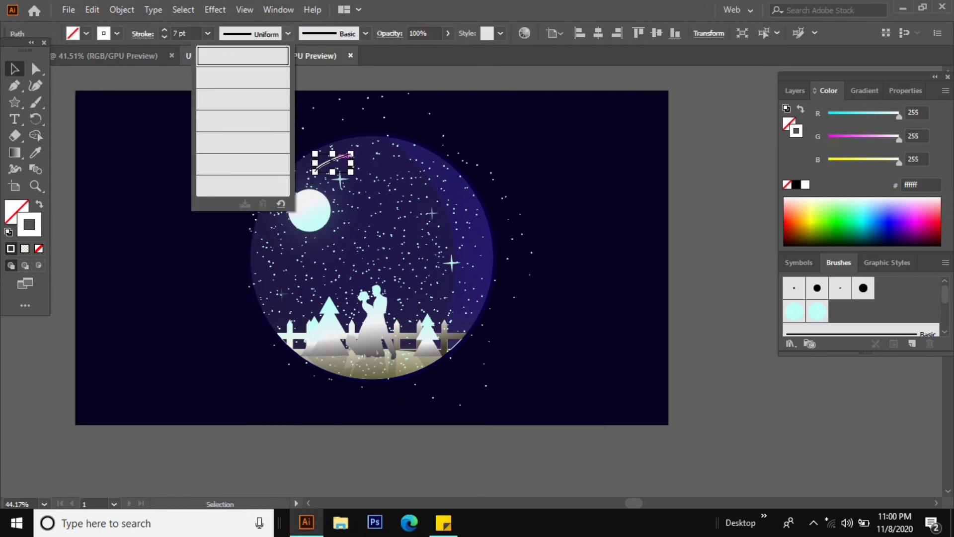
click(243, 80)
click(333, 162)
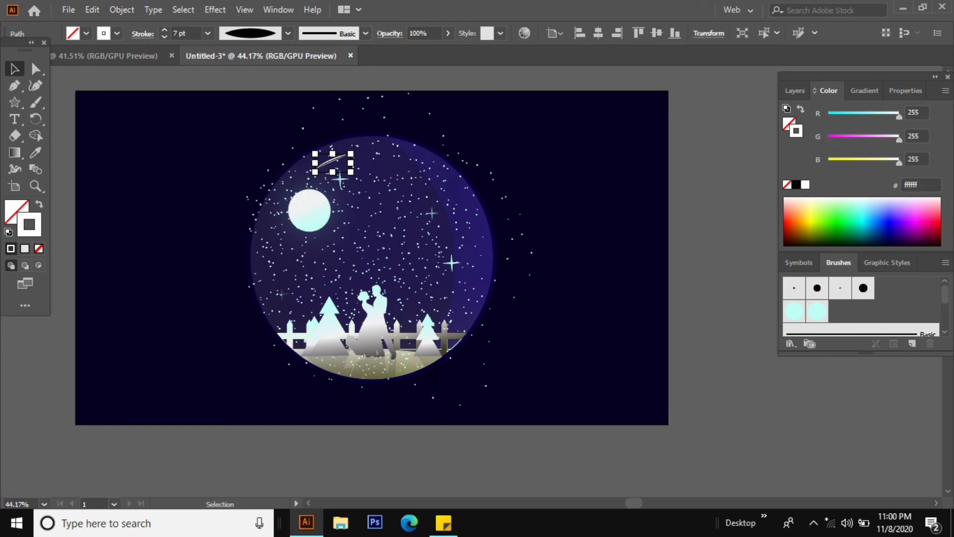
click(383, 156)
Nudge the streak slightly left and down, then zoom out to the whole artwork.
drag(379, 150, 323, 169)
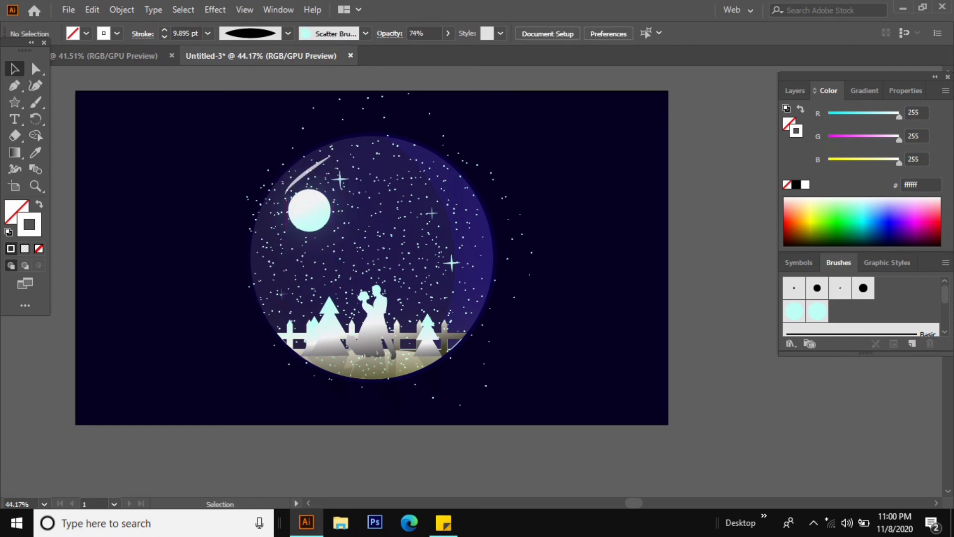
key(z)
drag(676, 270, 669, 270)
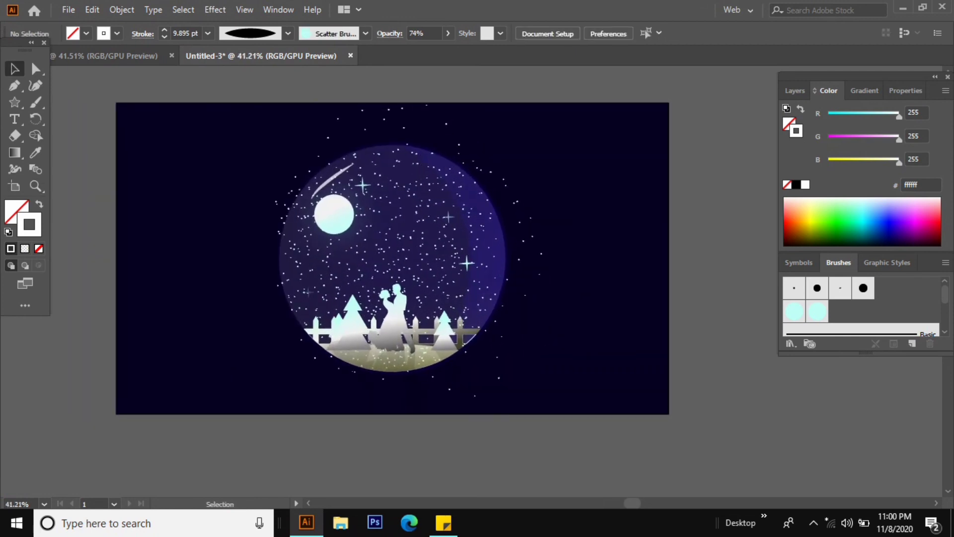
key(F7)
Move the Globe layer to the top of the stack and inspect its paths.
drag(859, 215, 858, 107)
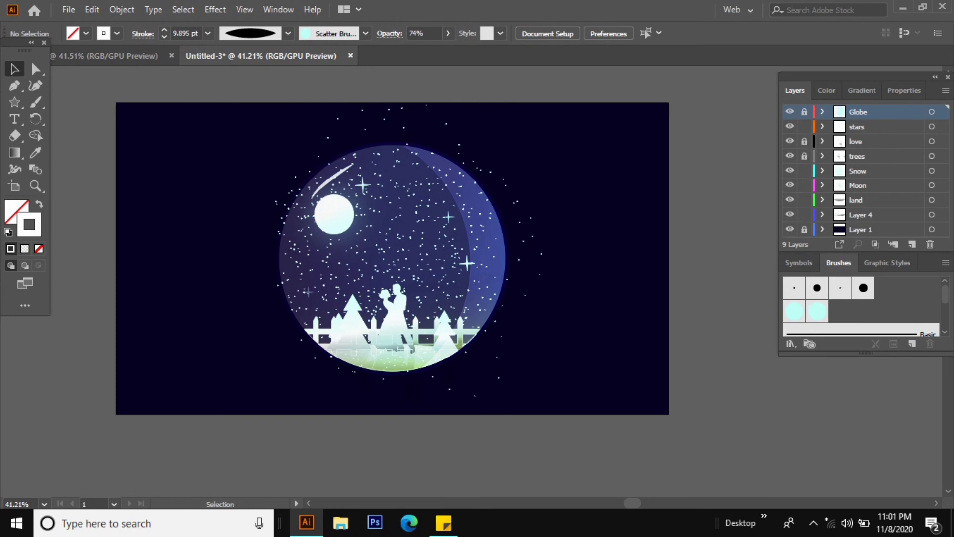
click(823, 112)
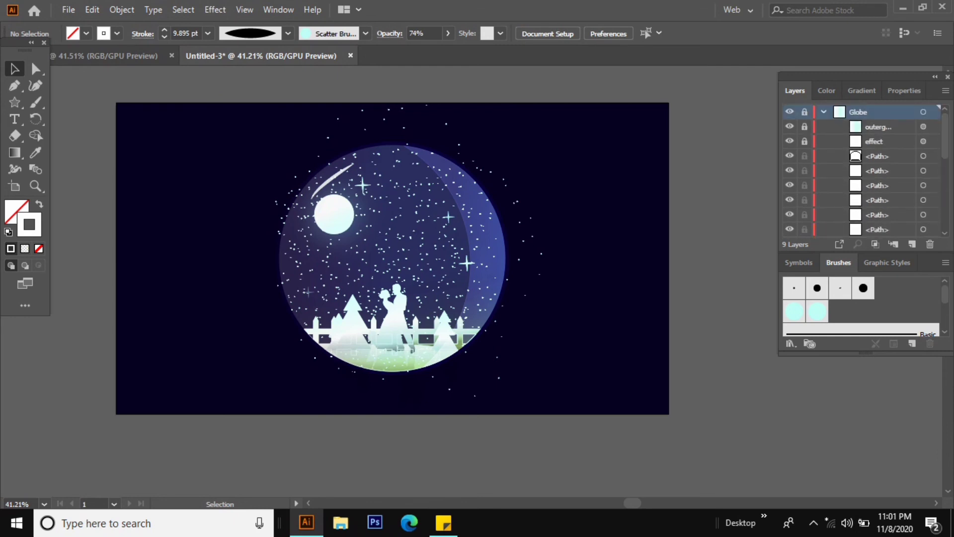
click(824, 112)
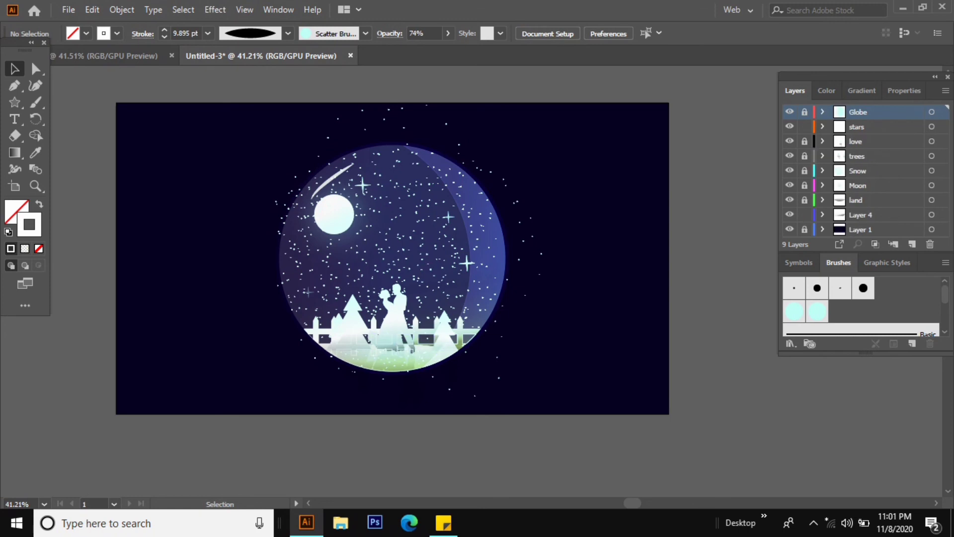
click(823, 111)
scroll(865, 169, down, 5)
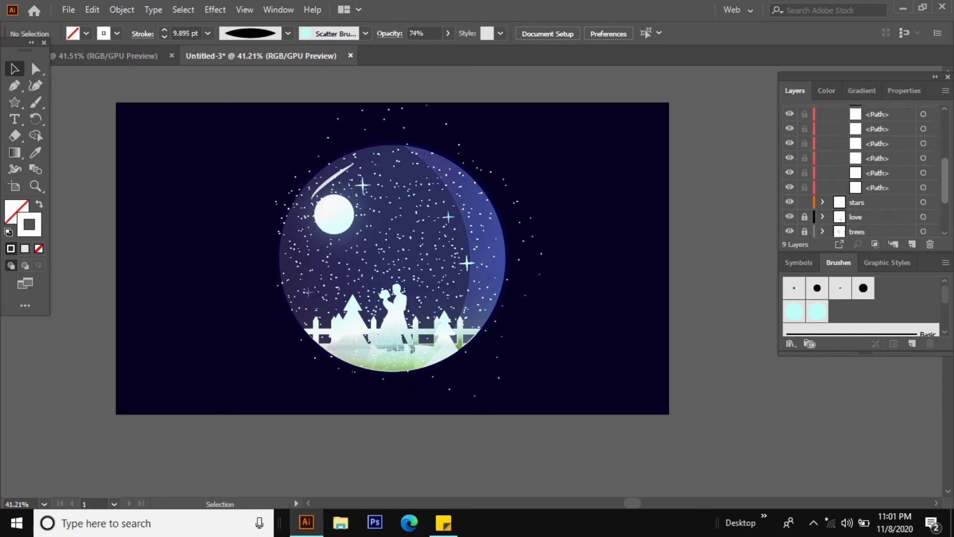
scroll(865, 169, up, 5)
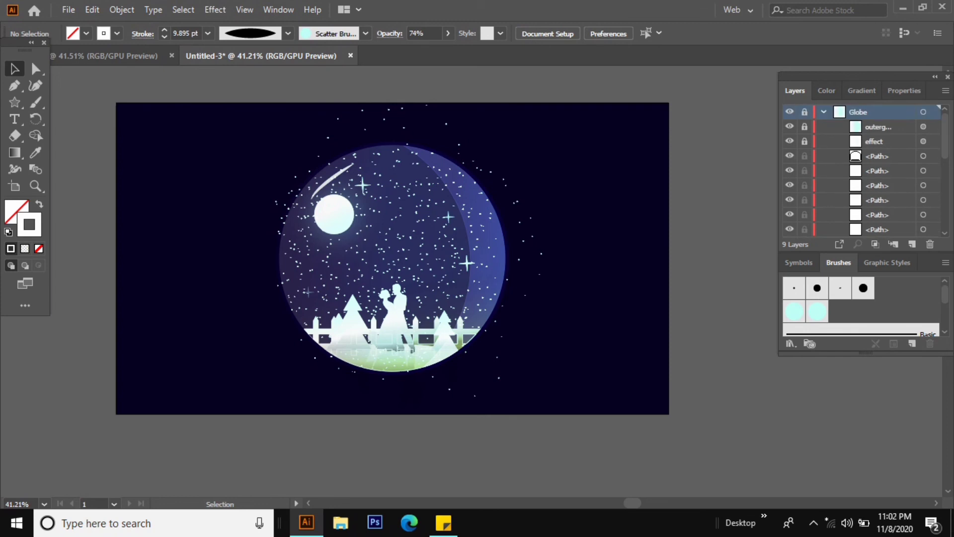
Select all the artwork, including the globe circle and Snow layer strokes.
click(476, 231)
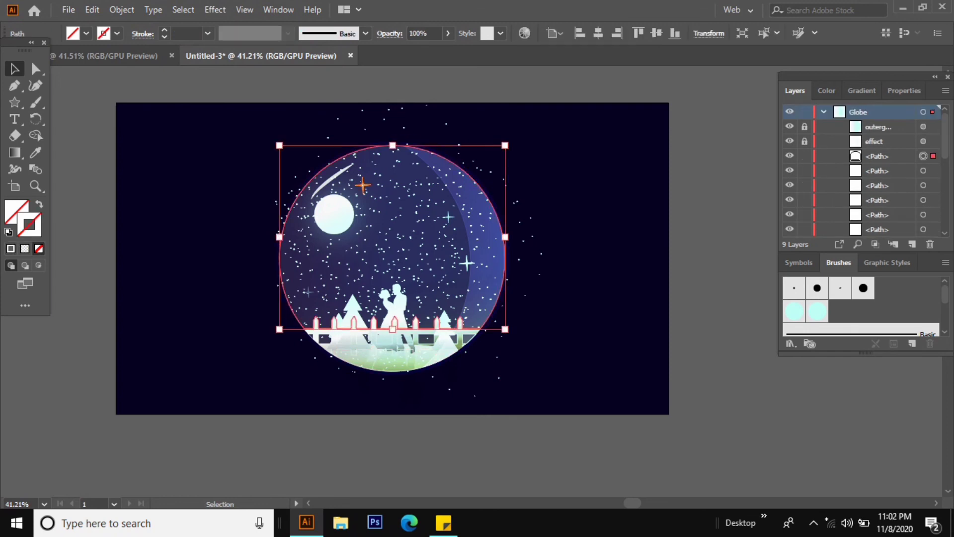
key(ctrl+a)
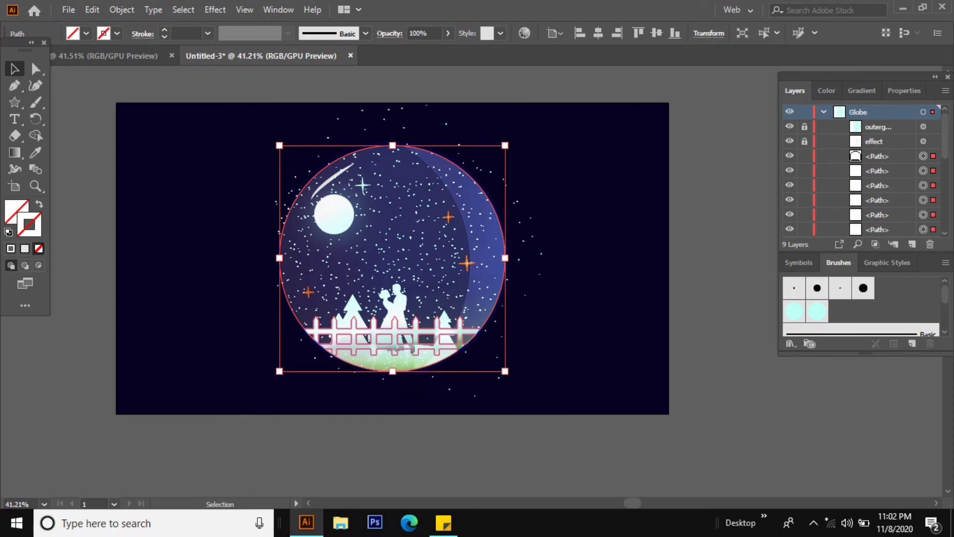
click(824, 111)
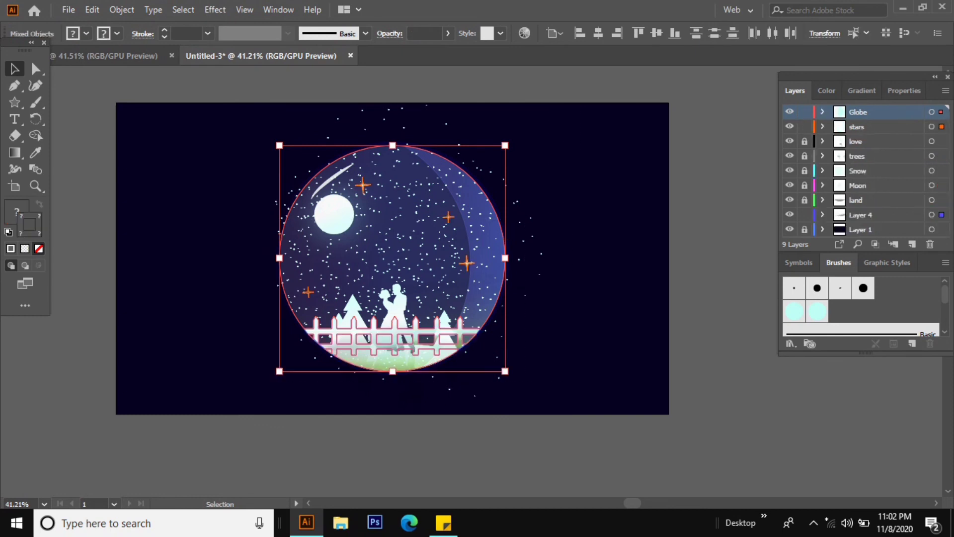
key(ctrl+shift+a)
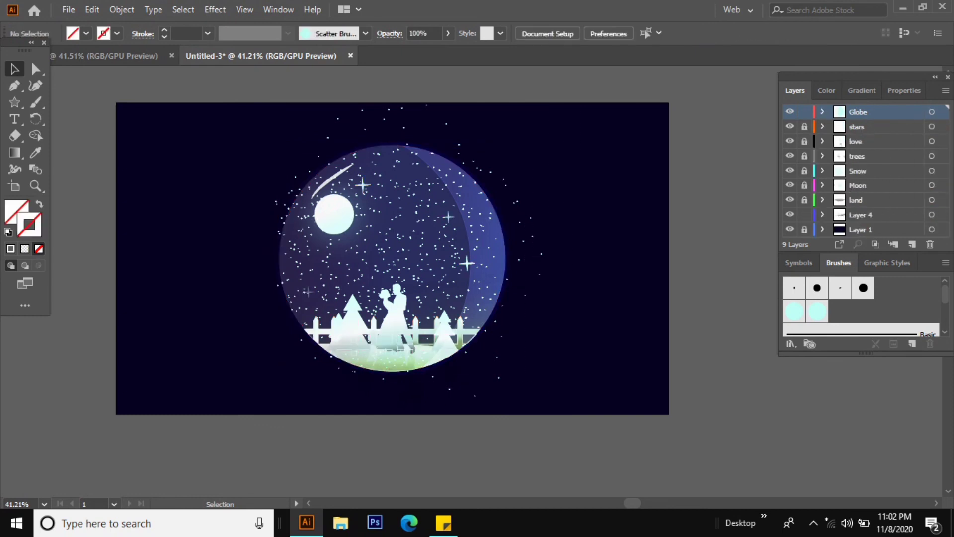
key(ctrl+a)
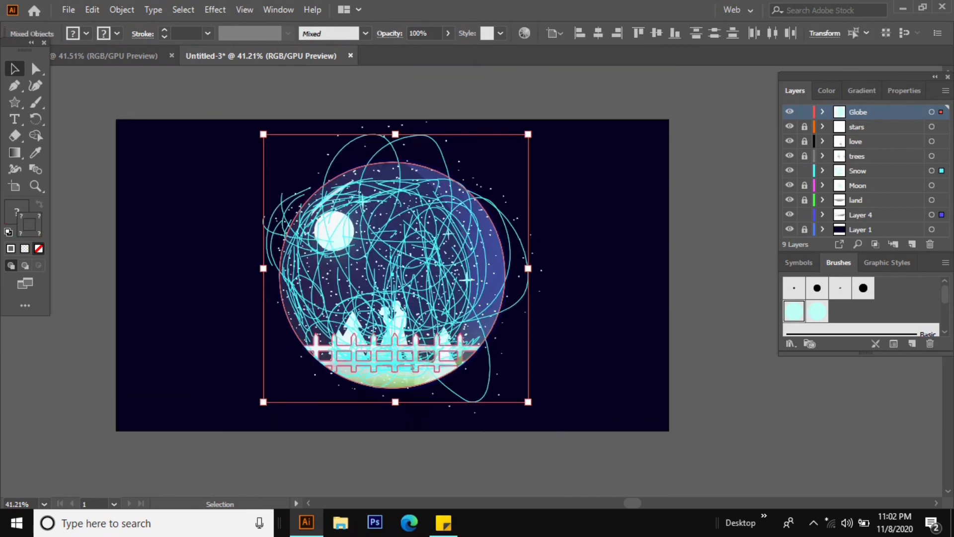
Expand the snow strokes, group the artwork and Pathfinder-crop it to the globe circle.
click(92, 10)
click(149, 186)
right_click(362, 227)
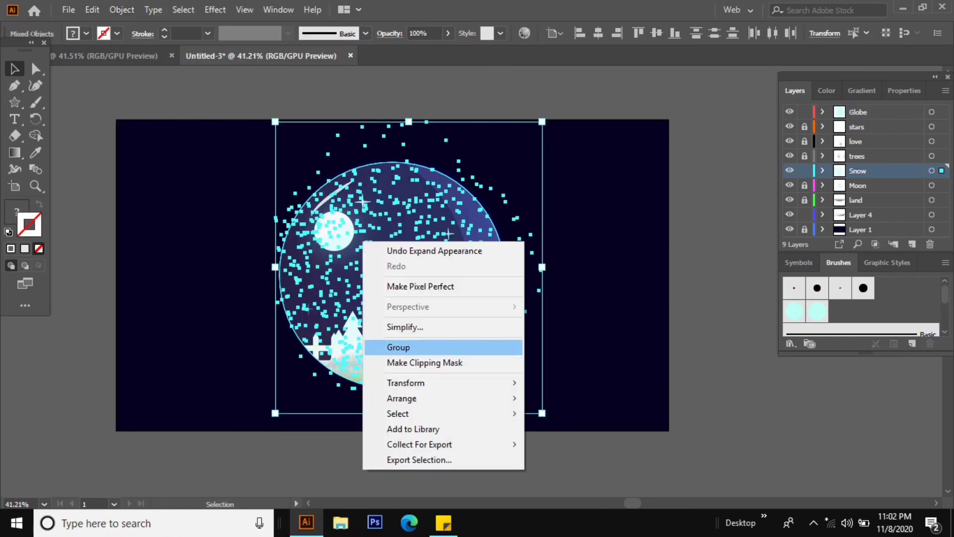
click(408, 347)
click(904, 90)
click(935, 358)
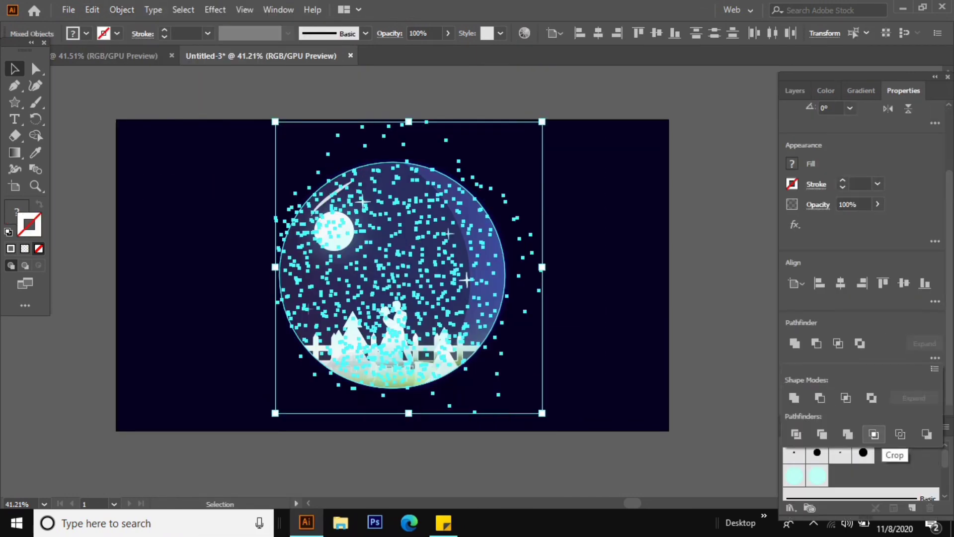
click(874, 434)
key(ctrl+shift+a)
Set the stroke to None on all artwork and clean up with the Shape Builder tool.
key(F7)
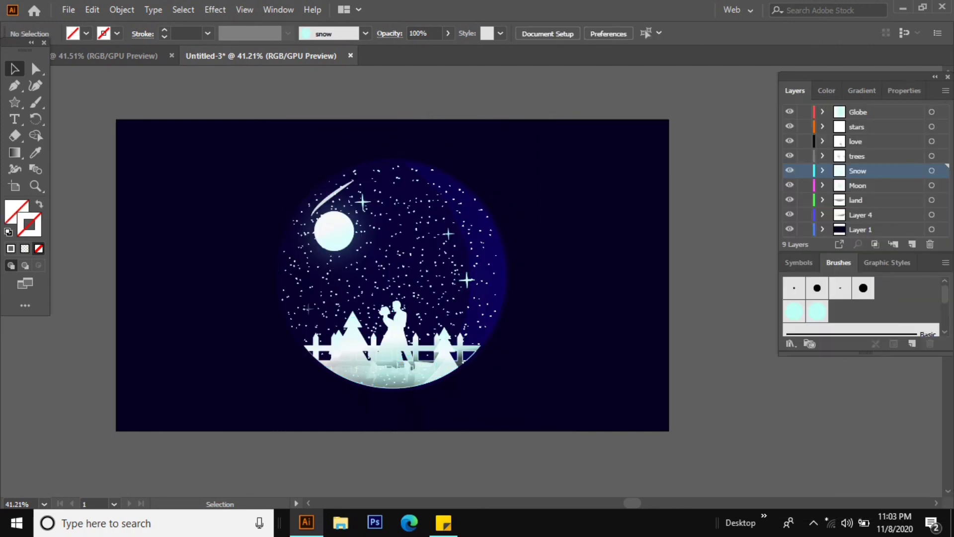
key(ctrl+a)
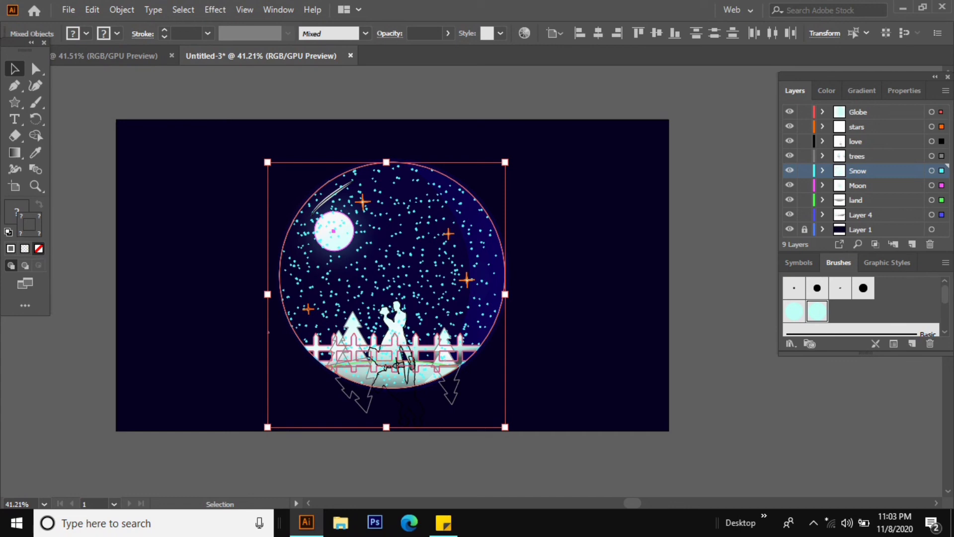
key(ctrl+F9)
key(x)
key(slash)
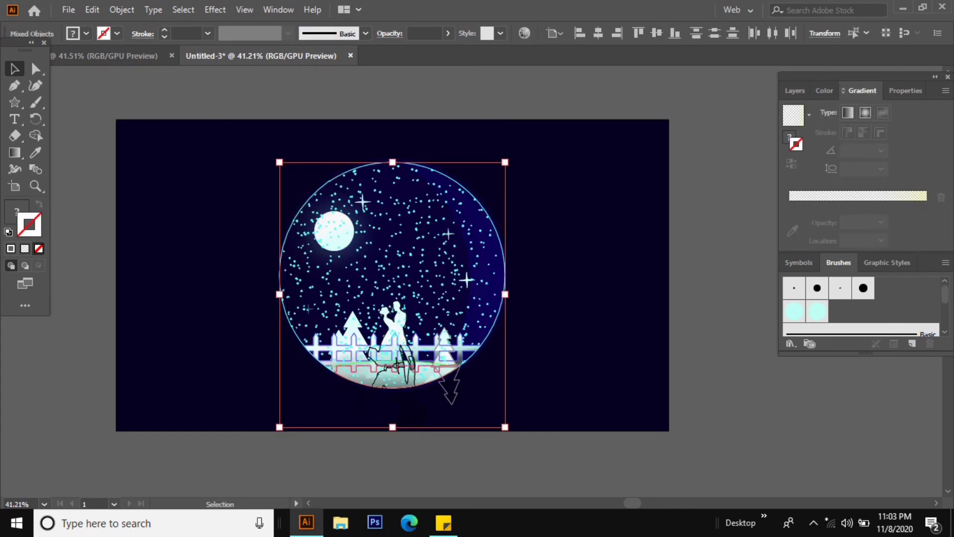
key(shift+m)
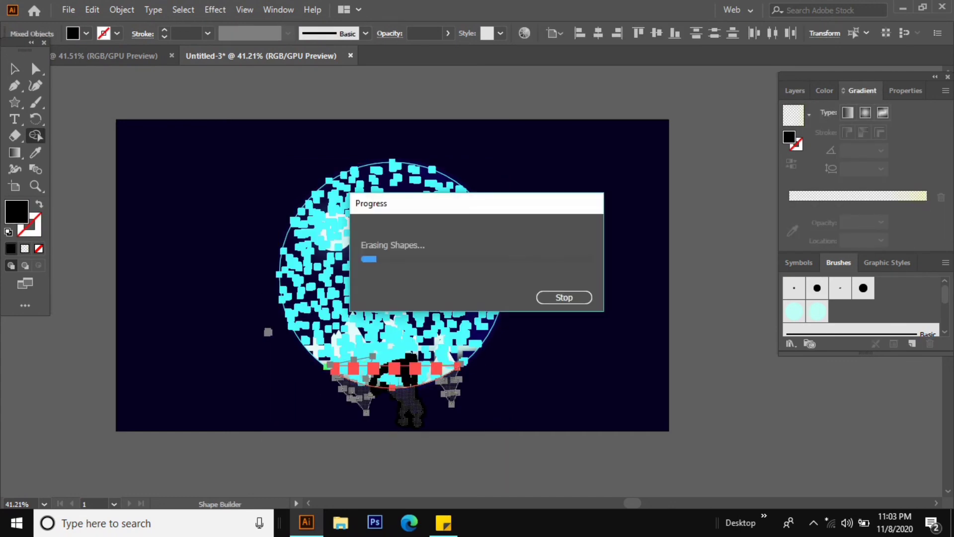
key(v)
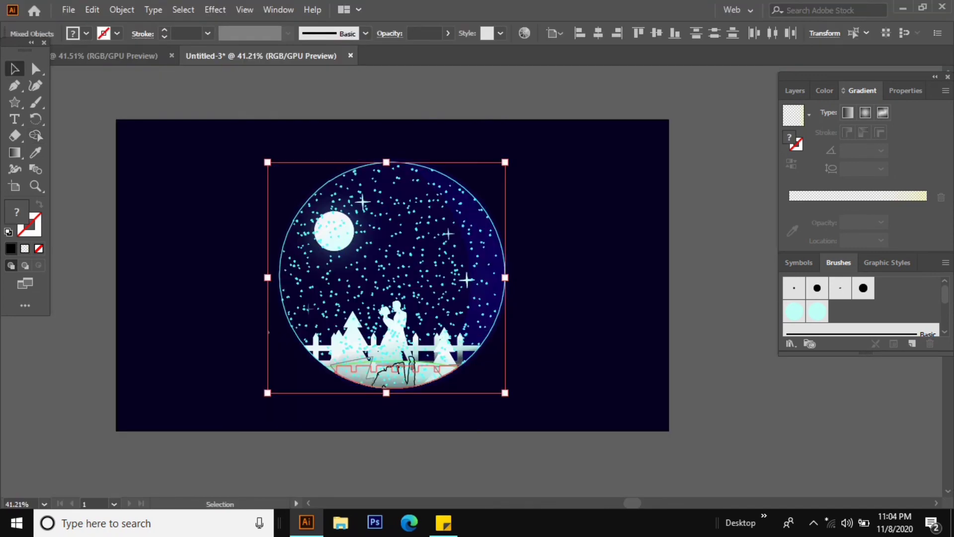
key(ctrl+shift+a)
drag(396, 241, 403, 241)
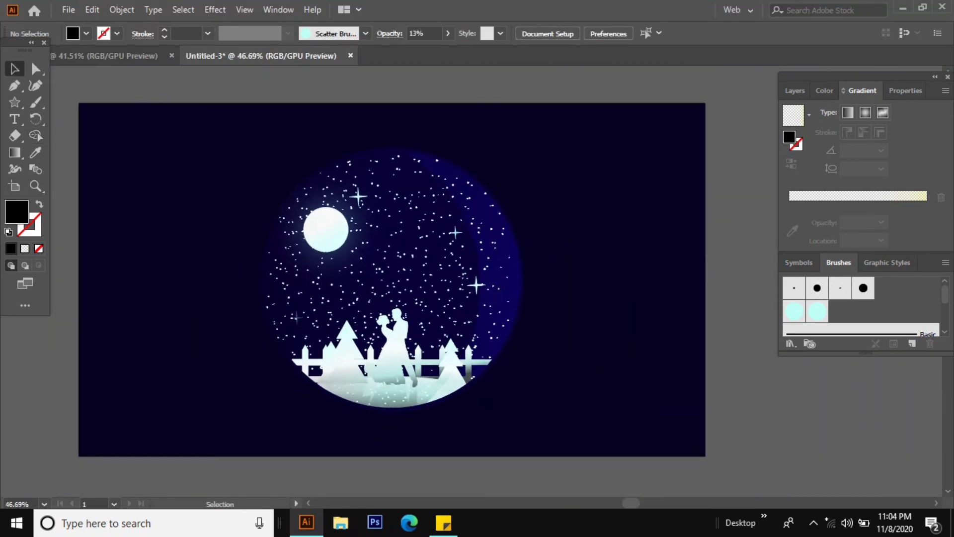
Draw an arc past the moon's upper left with a white stroke.
key(b)
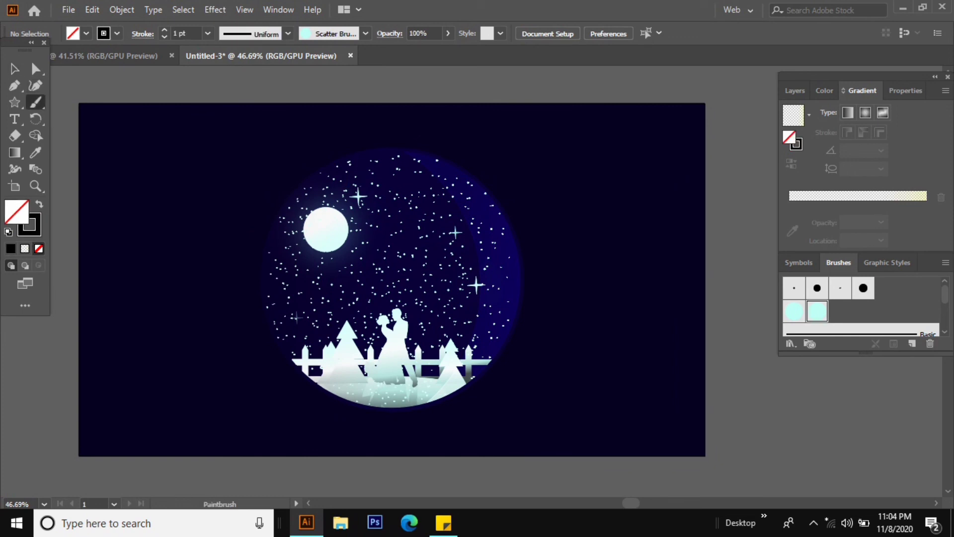
key(p)
click(351, 176)
drag(297, 232, 284, 269)
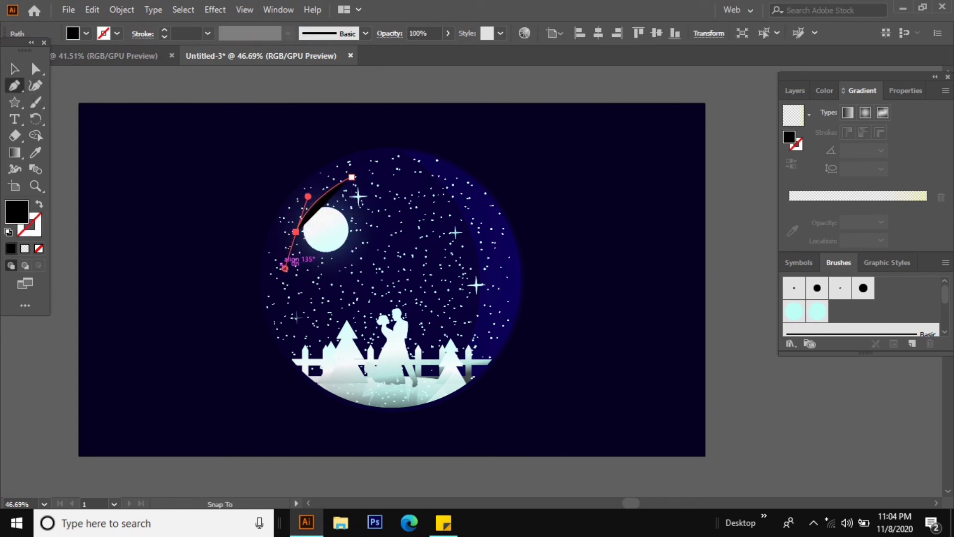
key(shift+x)
click(29, 225)
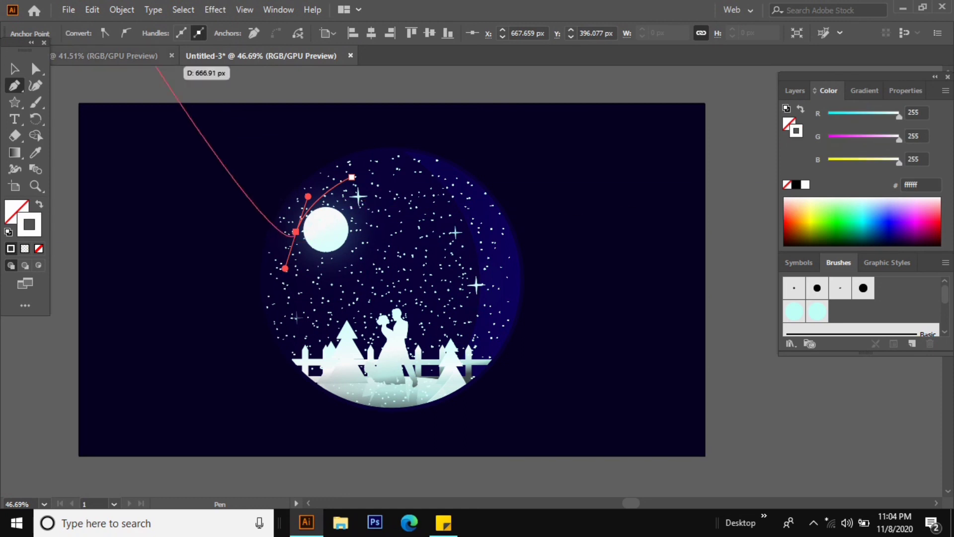
Give the streak an 8 pt elliptical width profile, 70% opacity, and move it above the moon.
key(v)
click(208, 33)
click(224, 202)
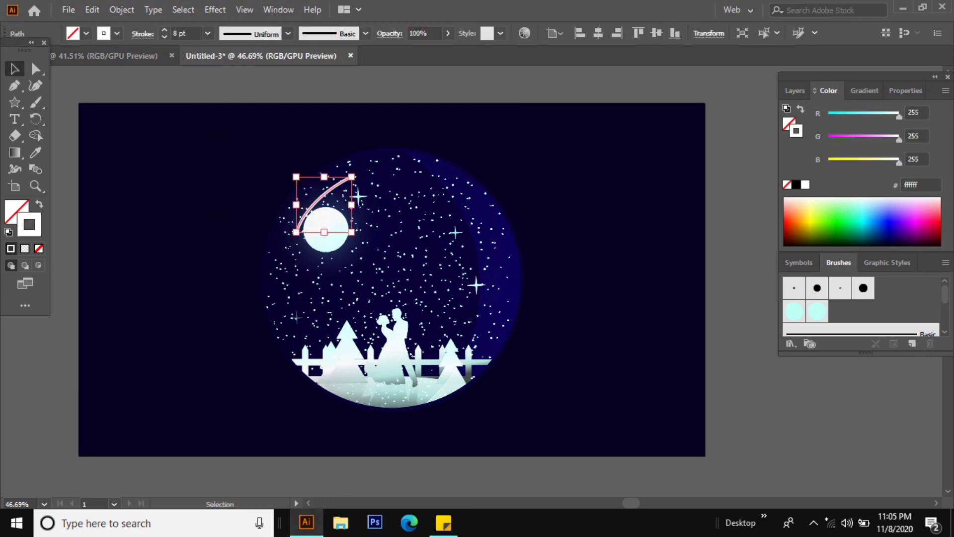
click(288, 34)
click(244, 78)
drag(308, 232, 326, 187)
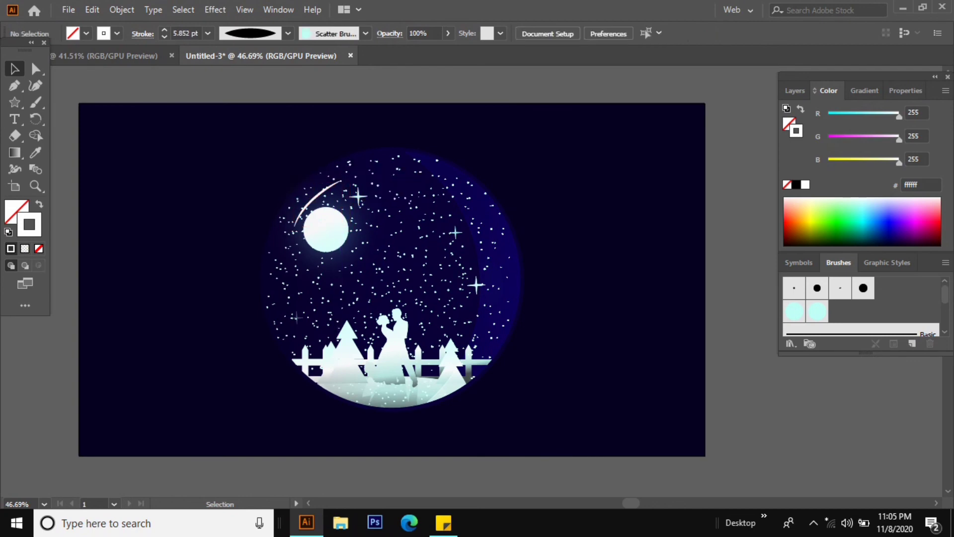
text(70)
key(Return)
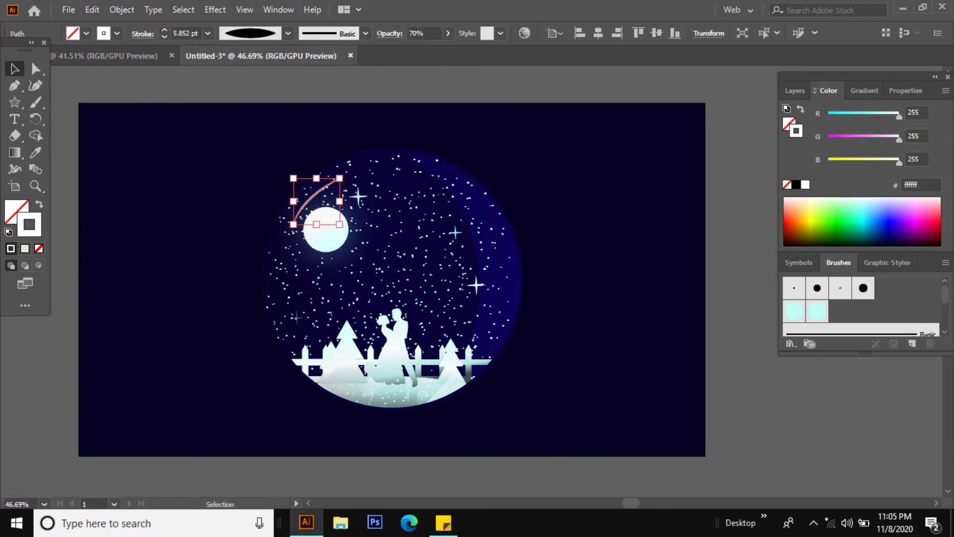
Select the whole artwork group, then clear the selection.
drag(192, 107, 553, 213)
right_click(420, 291)
key(Escape)
key(ctrl+shift+a)
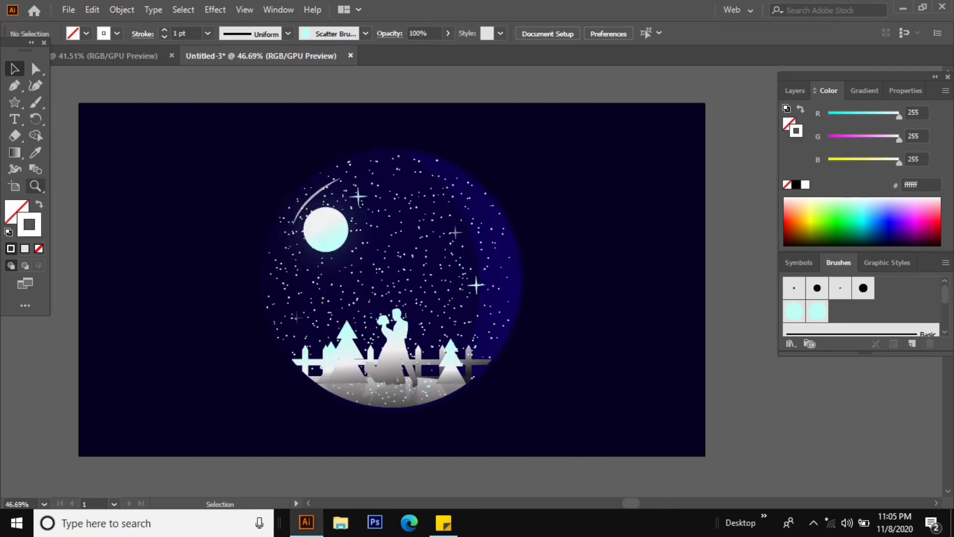
Hide all panels with Shift+Tab to show the finished snow globe alone.
scroll(418, 278, left, 2)
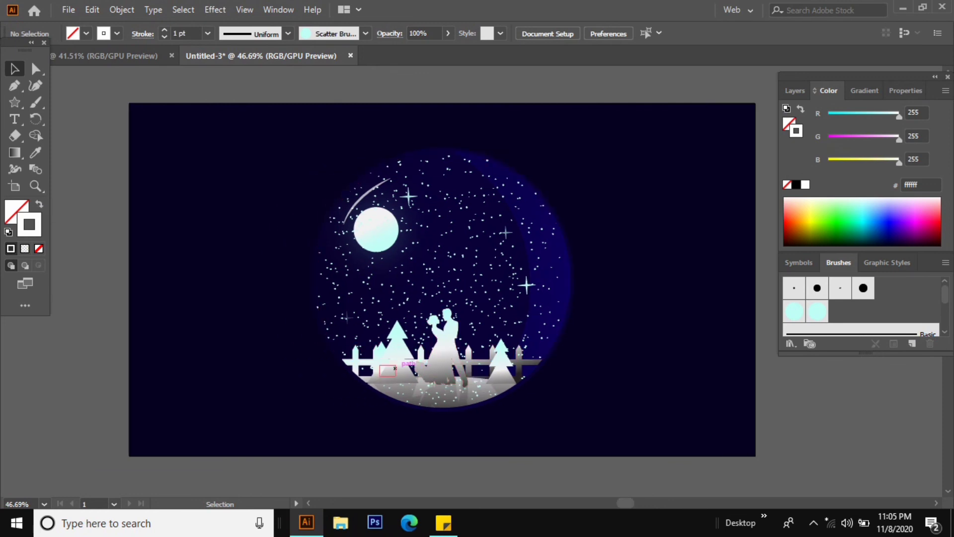
key(z)
key(shift+Tab)
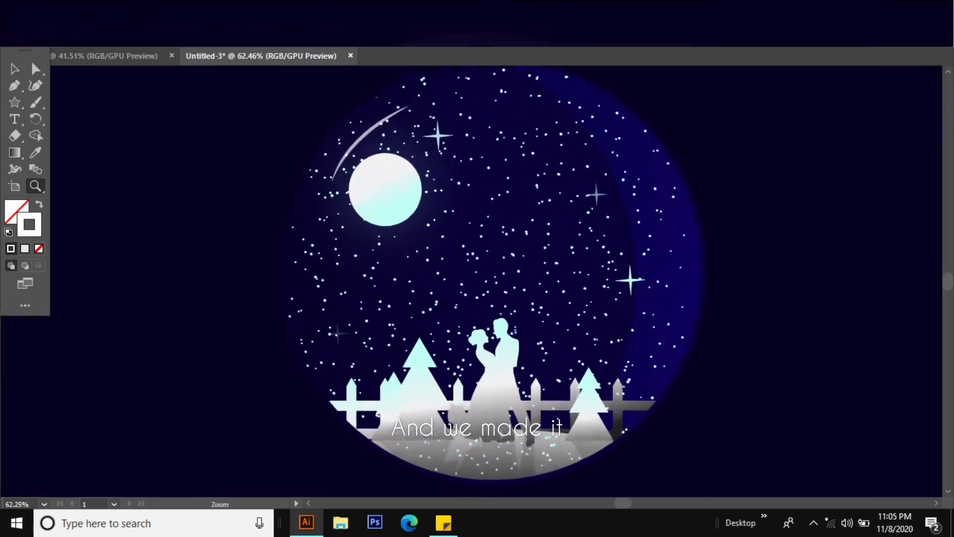